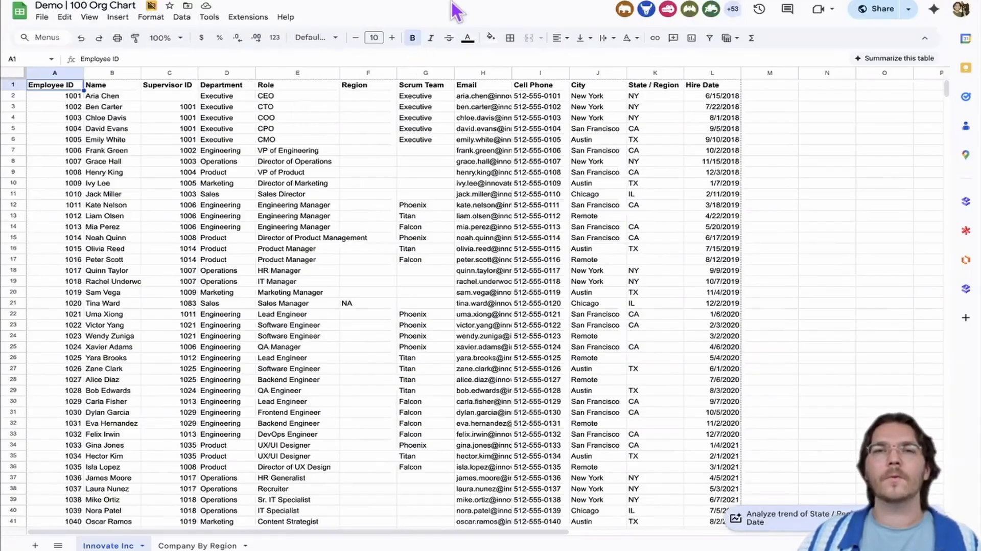
Download the Innovate Inc sheet as a comma-separated values (.csv) file
mouse_move(450, 13)
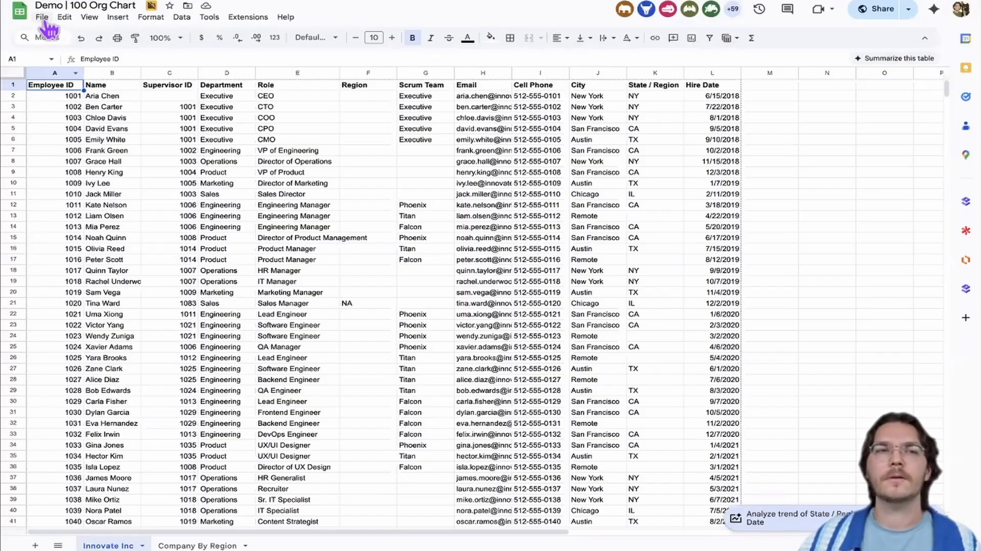
click(42, 17)
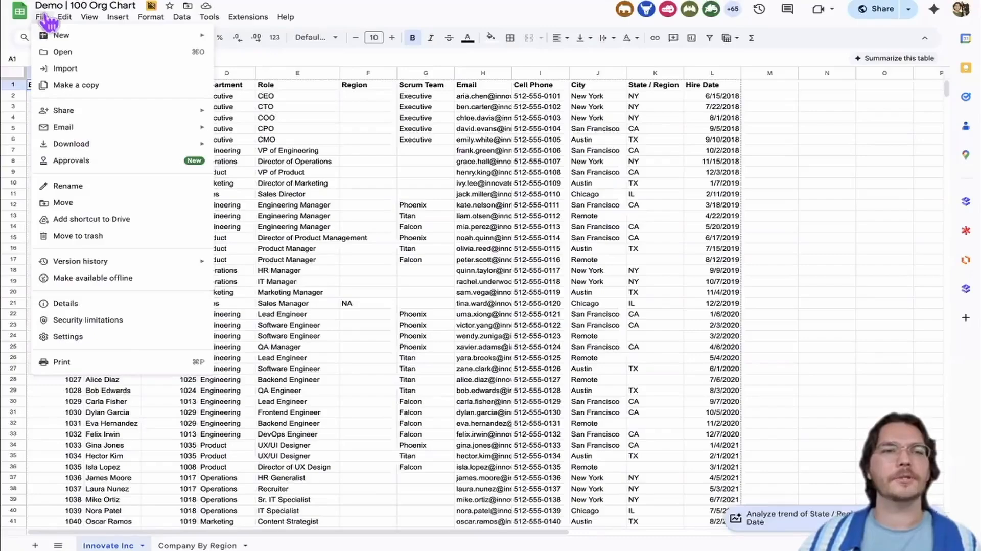
mouse_move(69, 147)
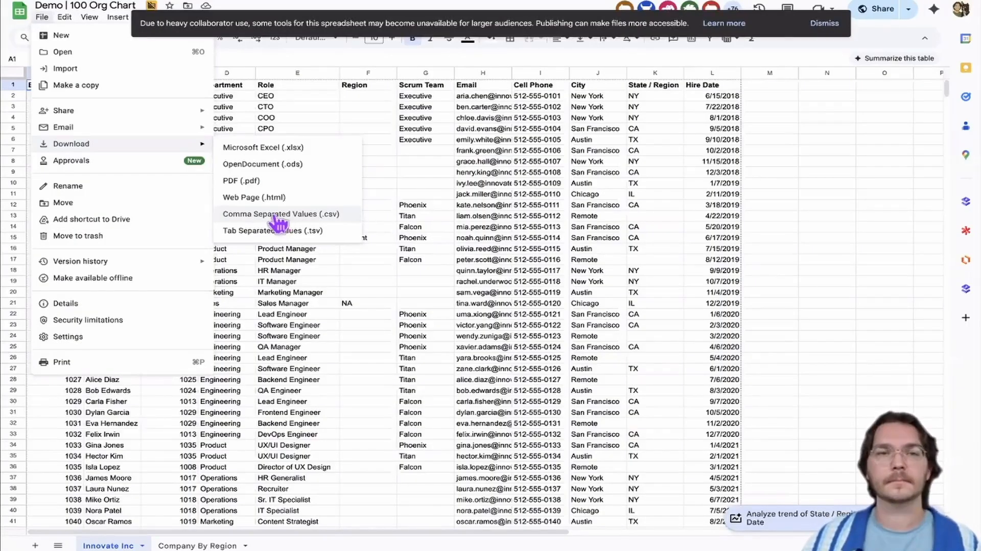
click(279, 215)
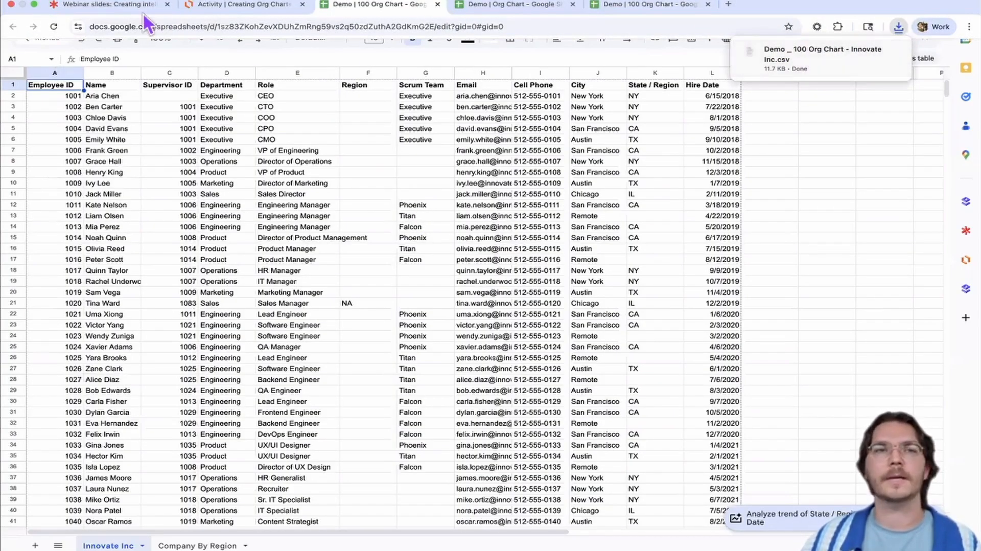
Switch to the Lucidchart document and start a data import for an Org chart
click(236, 10)
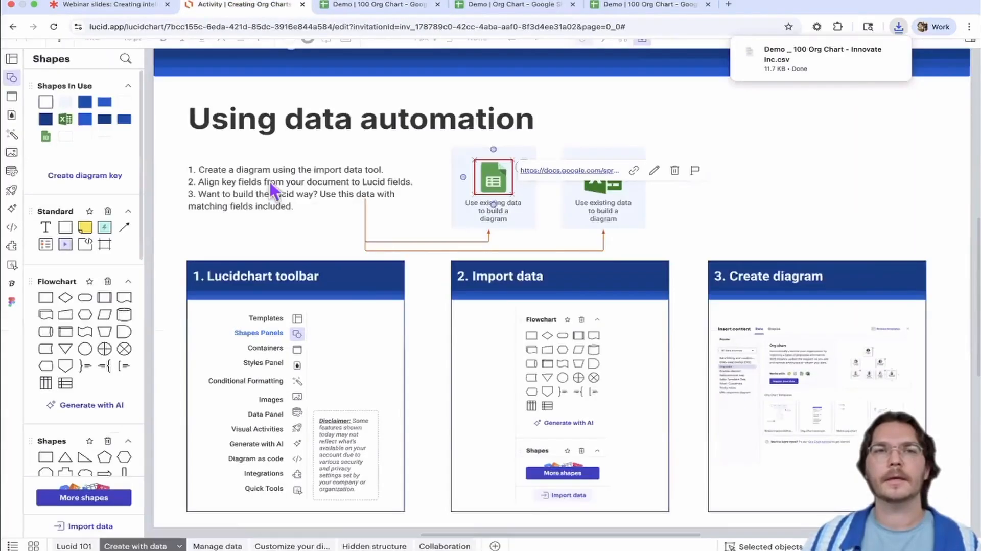
drag(750, 185, 754, 175)
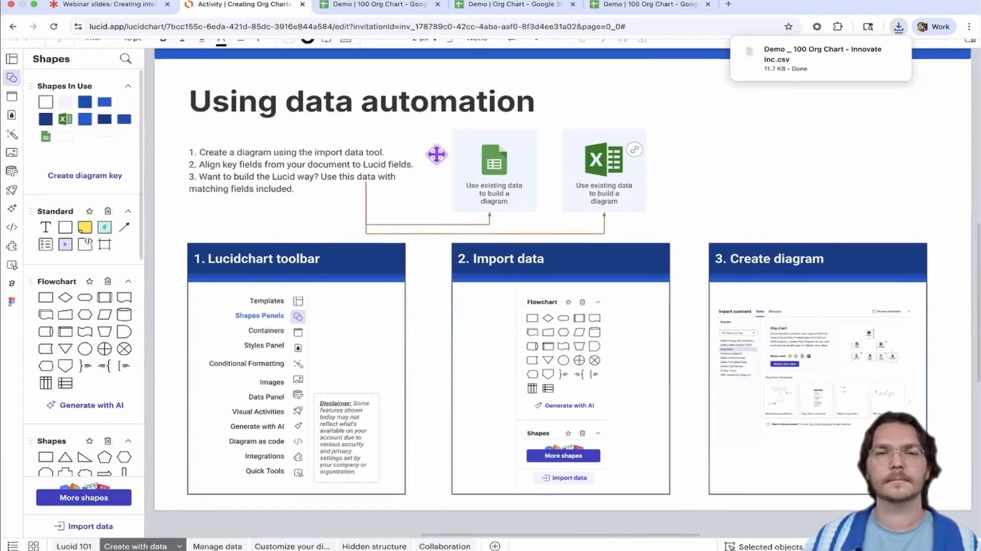
drag(694, 170, 691, 175)
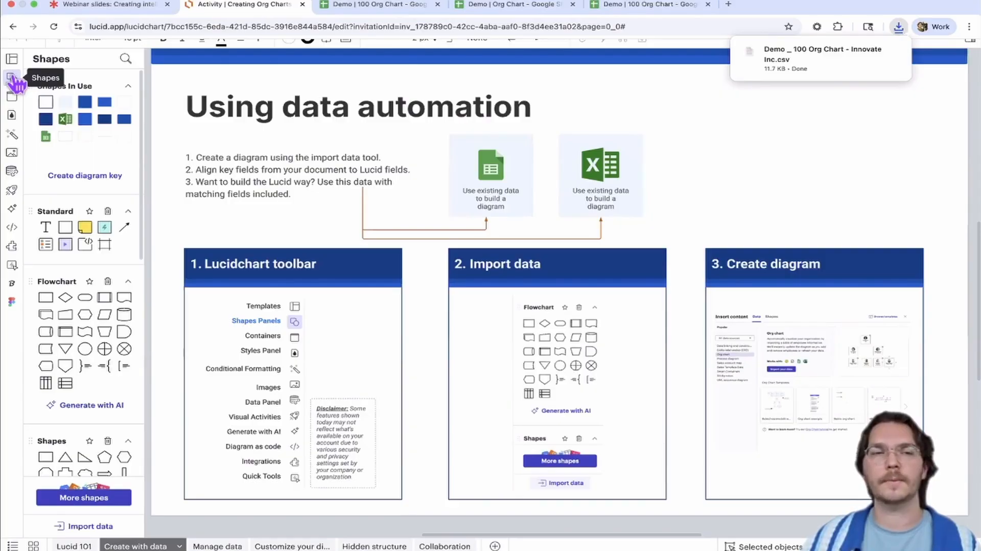
click(73, 530)
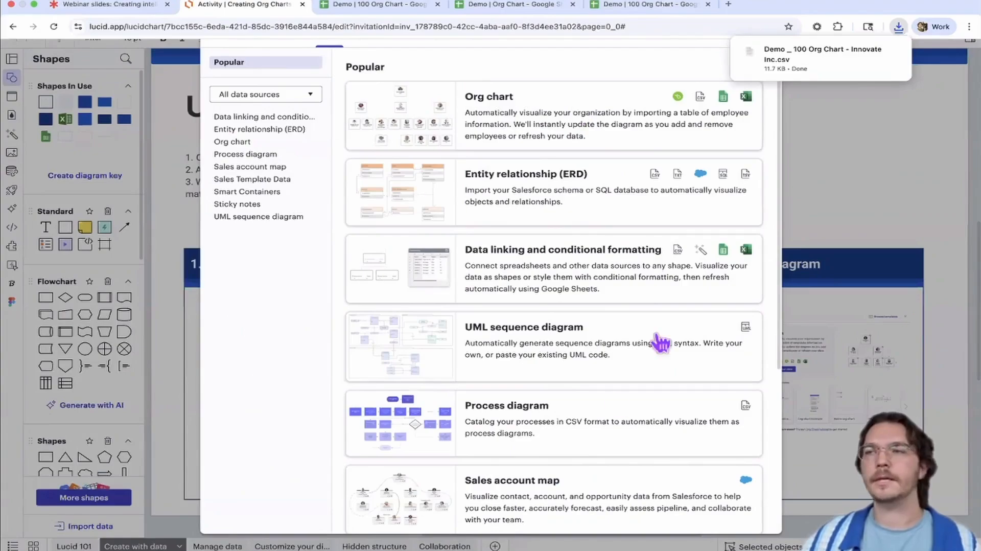
scroll(489, 231, down, 5)
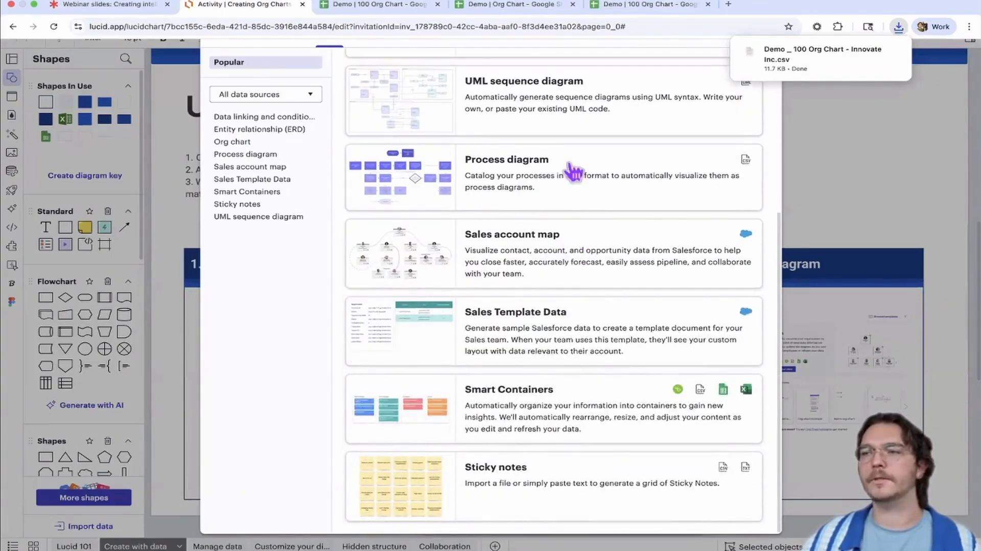
scroll(511, 286, up, 5)
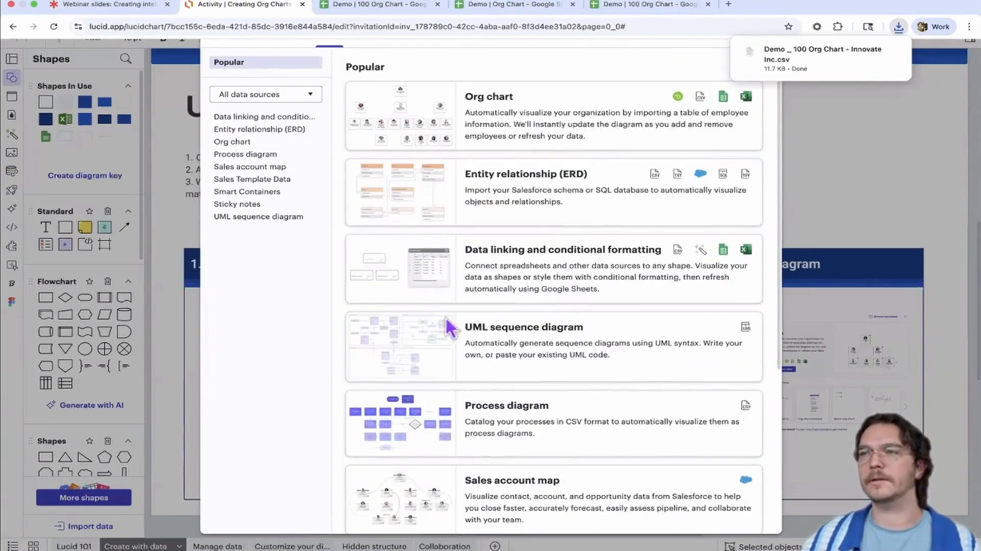
click(510, 114)
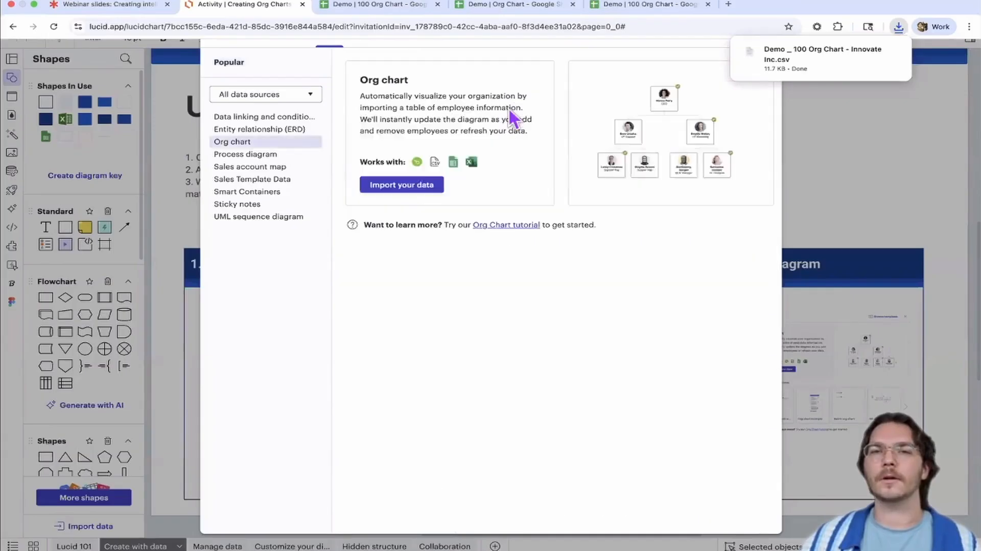
click(412, 185)
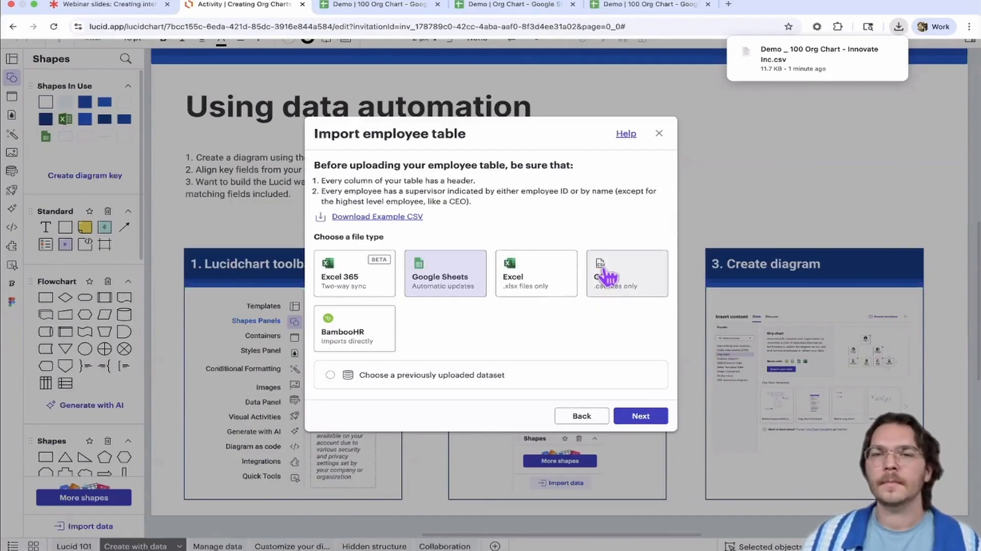
Choose CSV as the employee table's file type and upload "Demo _ 100 Org Chart - Innovate Inc.csv" from Downloads
click(611, 285)
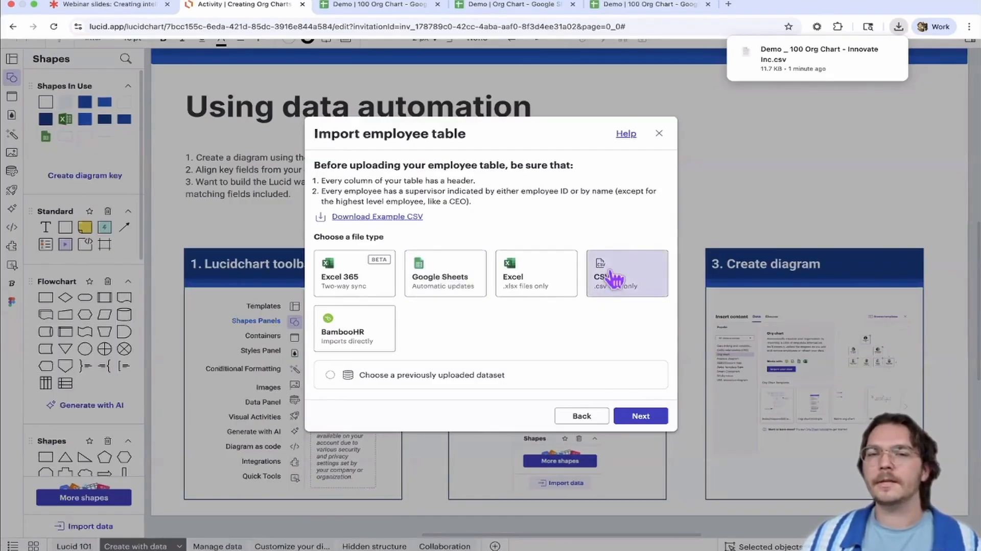
click(639, 416)
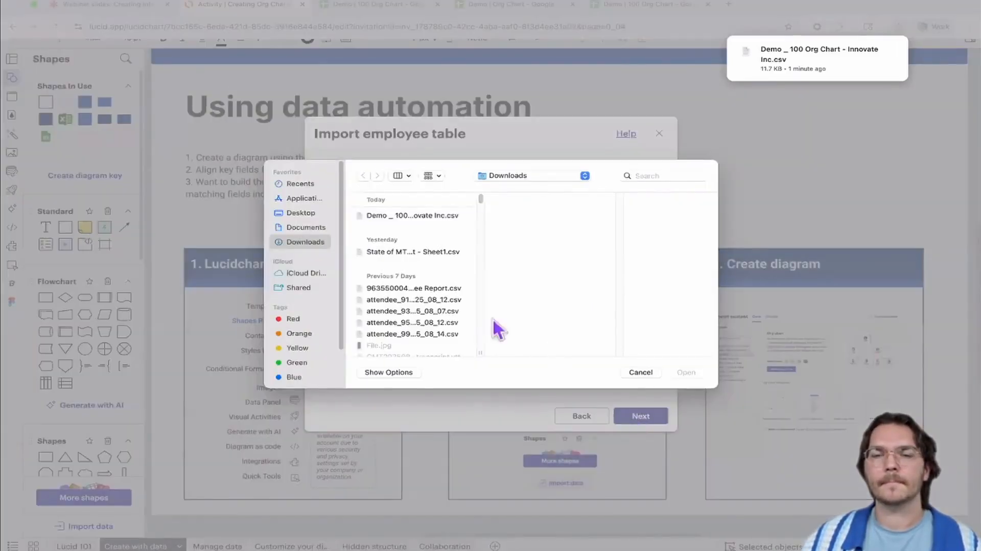
click(403, 217)
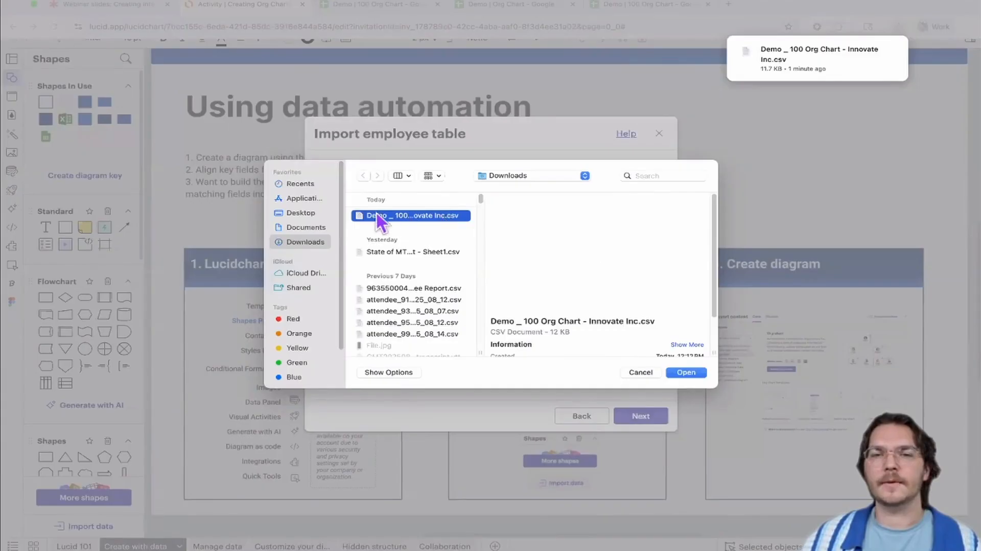
click(687, 372)
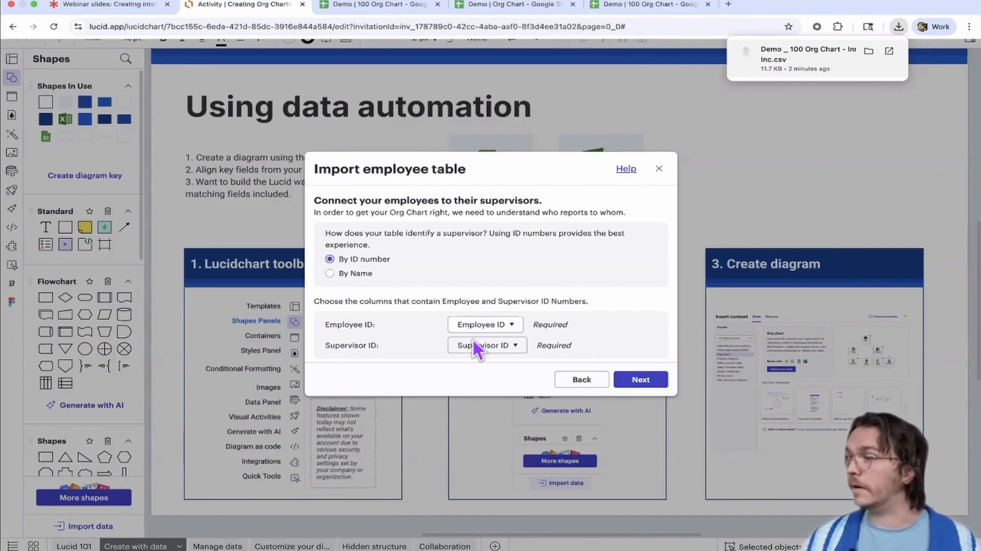
Review the column options for the Employee ID and Supervisor ID fields, keeping the matching columns selected
click(512, 325)
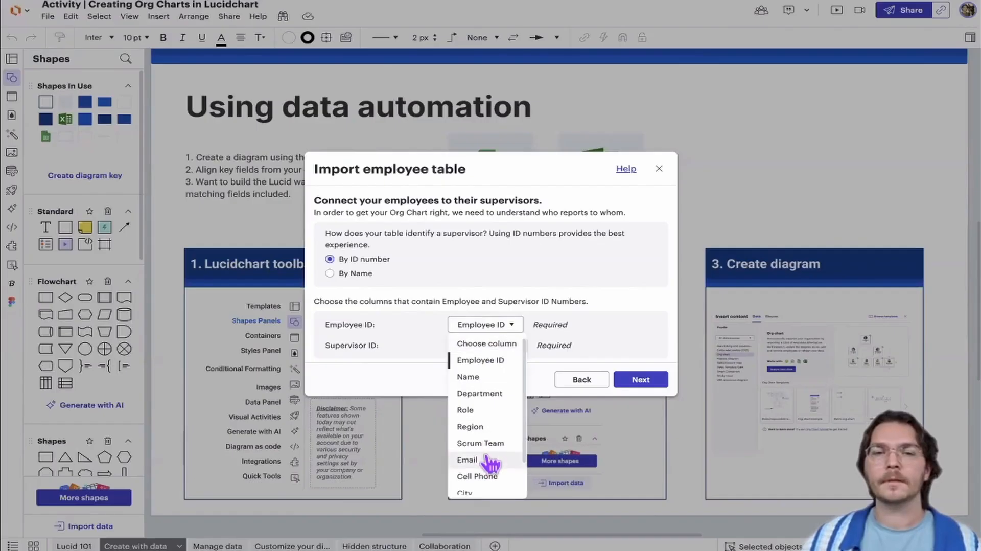
scroll(488, 449, down, 2)
scroll(488, 383, up, 2)
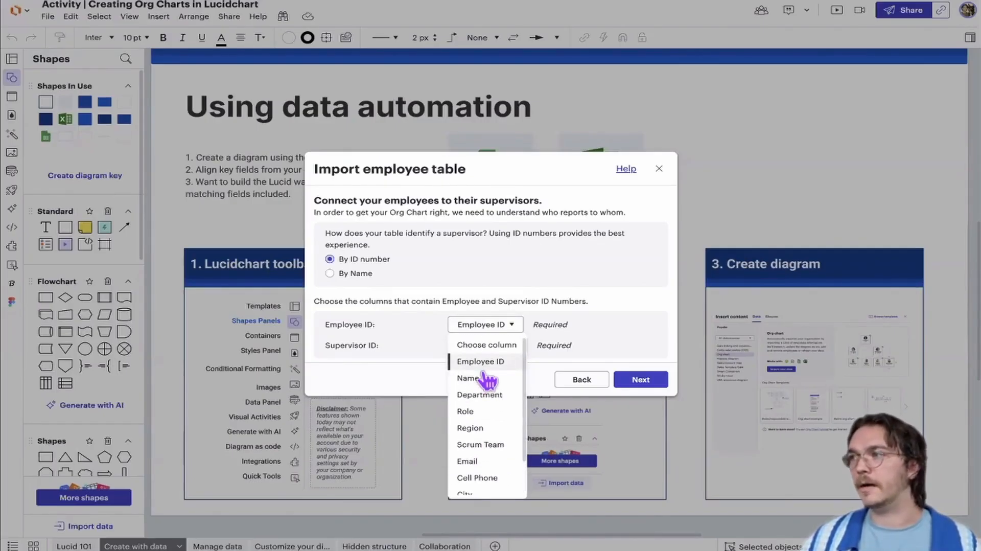
click(602, 330)
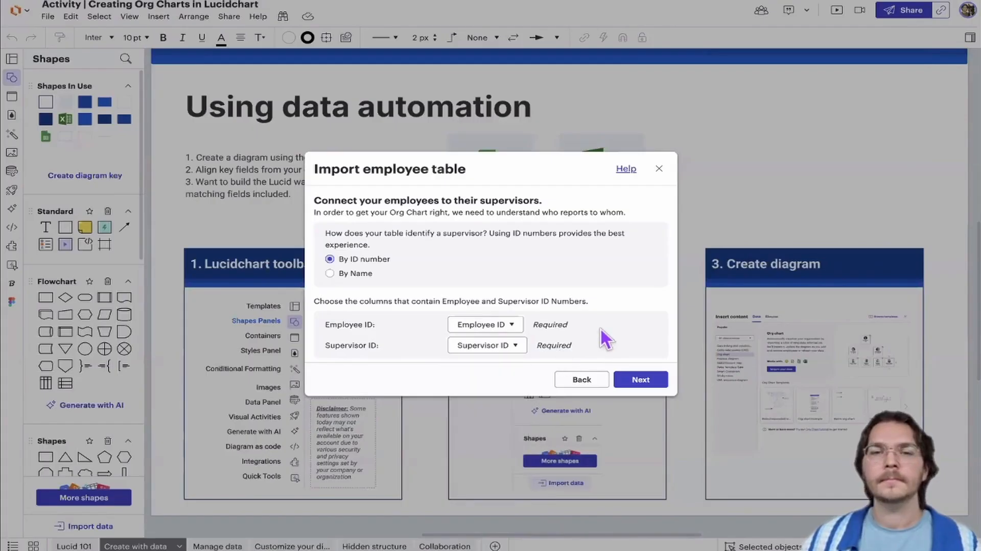
click(506, 325)
click(601, 341)
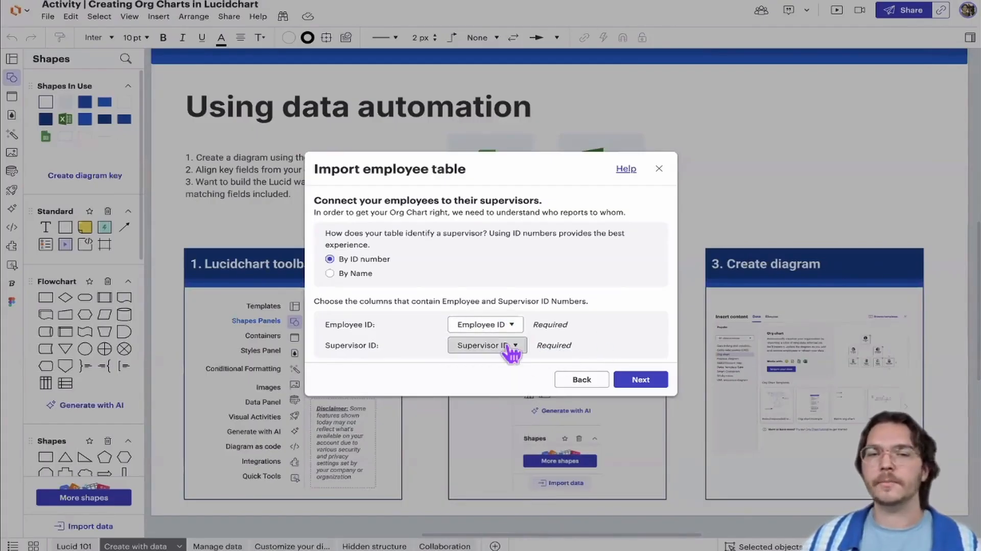
click(510, 347)
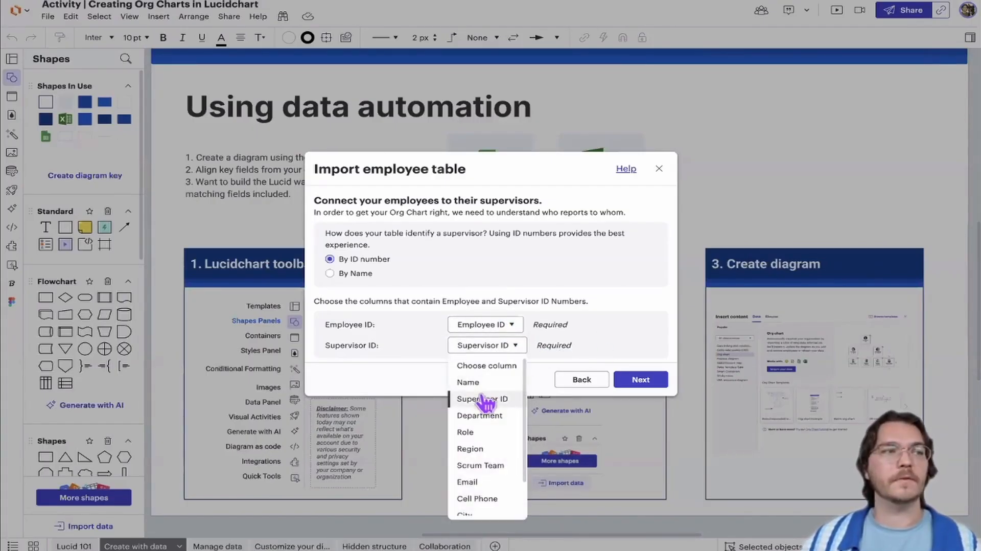
click(621, 291)
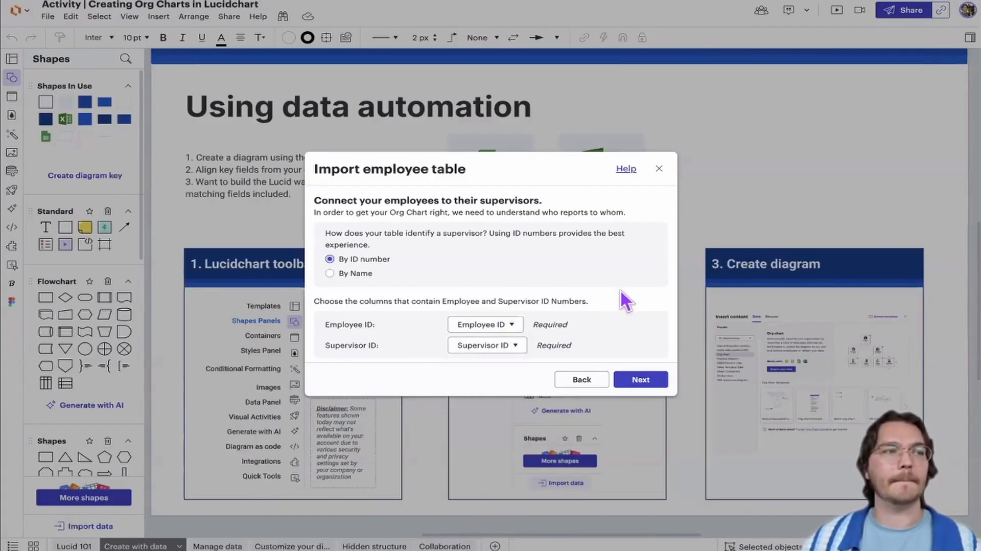
Accept the ID, Name and Role column matches and create one org chart for the entire organization
click(645, 382)
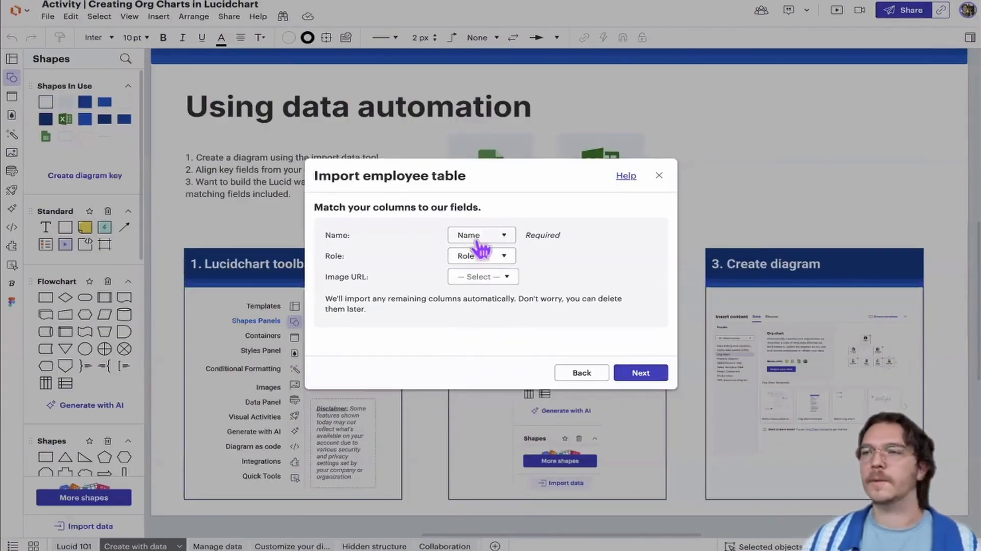
click(630, 376)
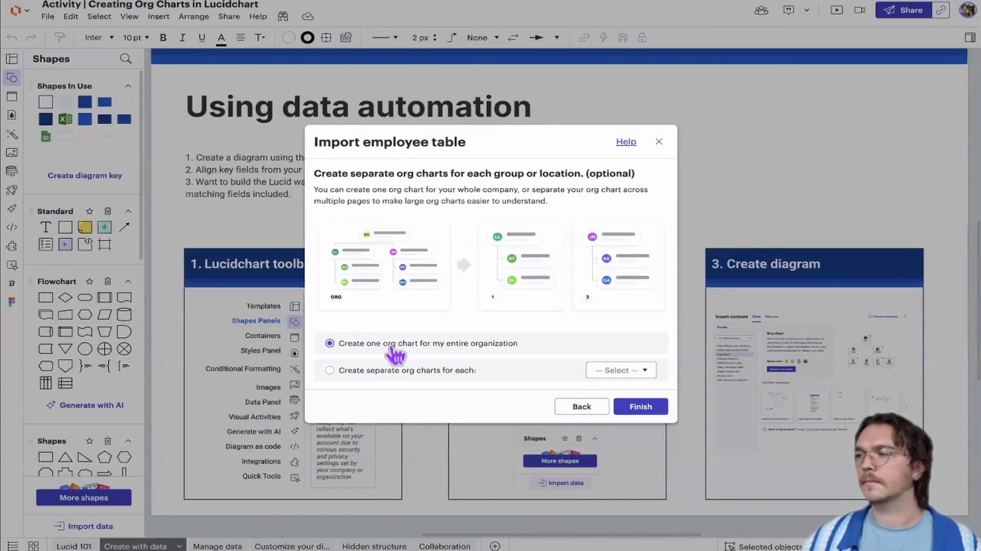
click(640, 407)
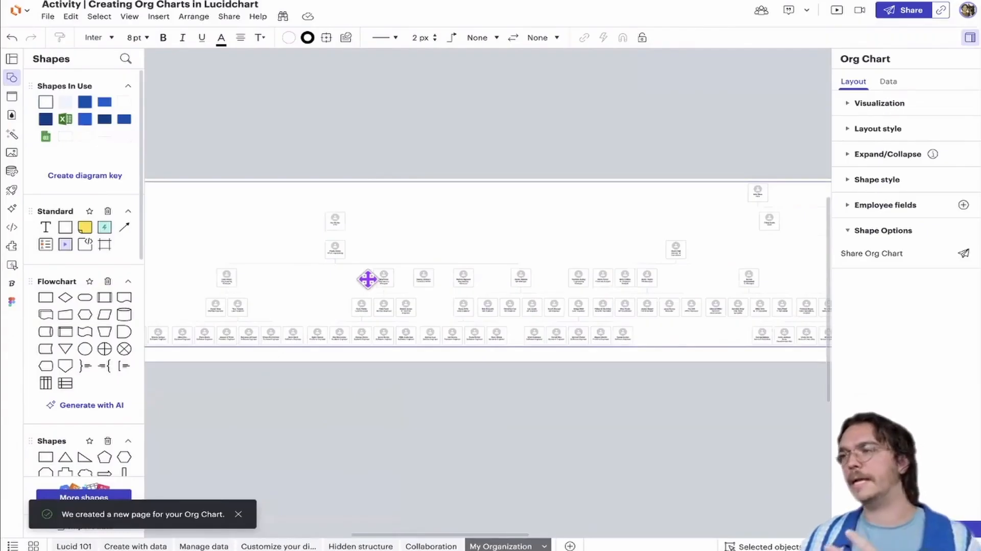
Examine the generated org chart, from individual employee cards up to the overall reporting structure
scroll(294, 271, right, 5)
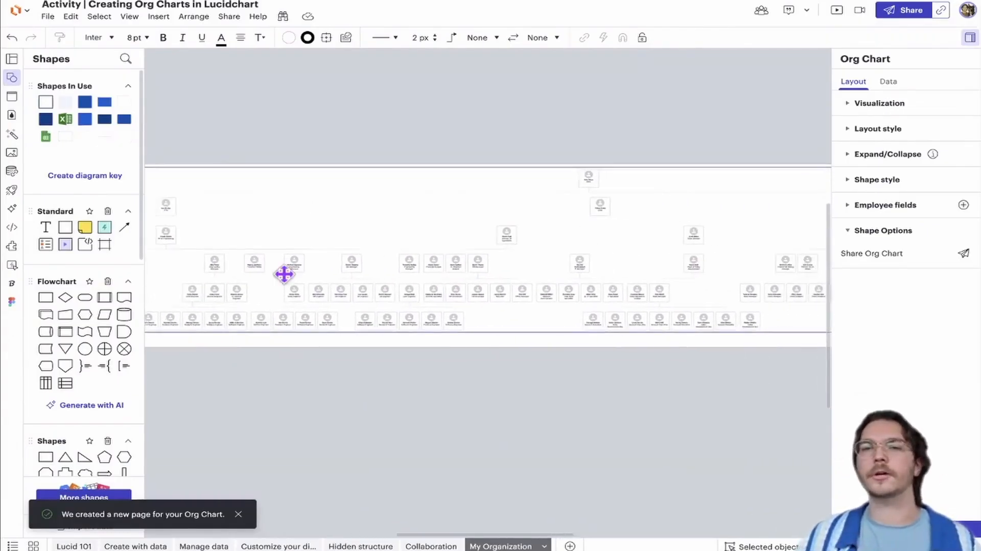
drag(434, 278, 325, 276)
drag(556, 283, 818, 302)
scroll(394, 348, up, 10)
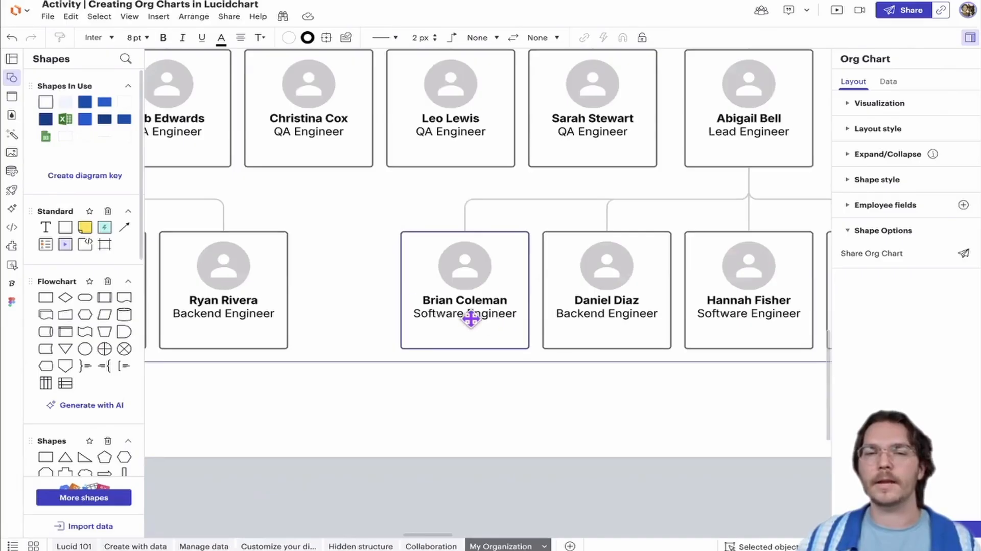
scroll(500, 312, down, 10)
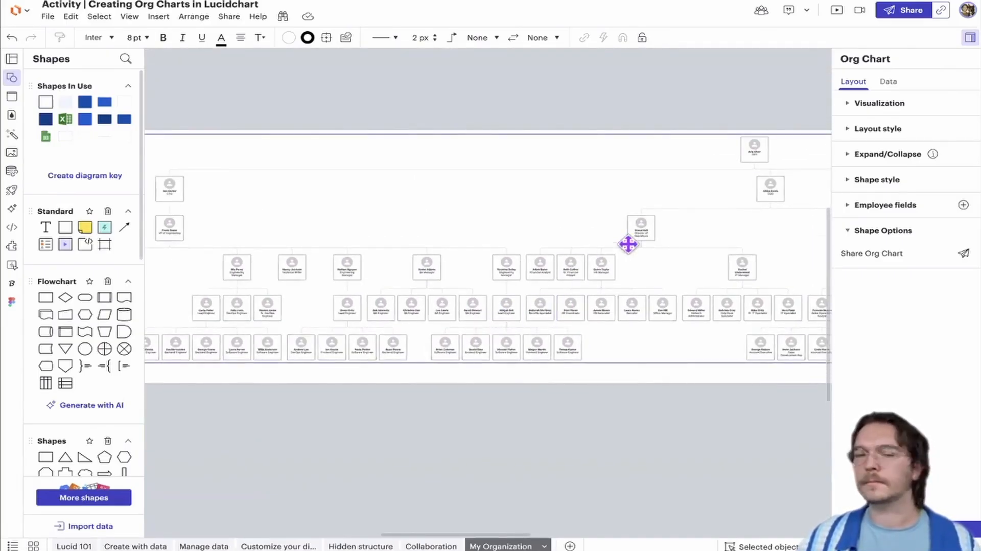
drag(459, 411, 497, 410)
scroll(495, 405, down, 1)
scroll(495, 404, down, 1)
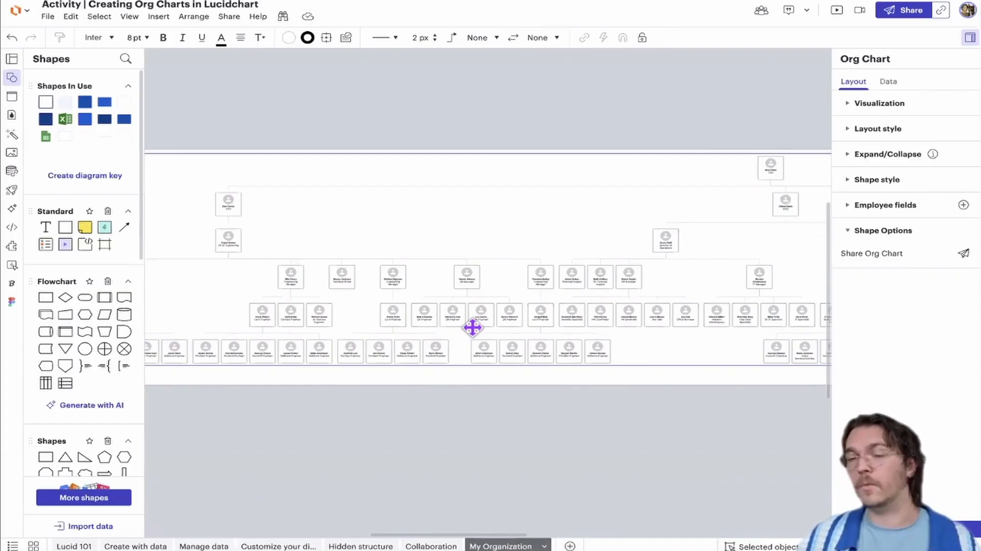
Review the file types offered for an org chart import from the Create with data page, and close the import dialog
click(153, 545)
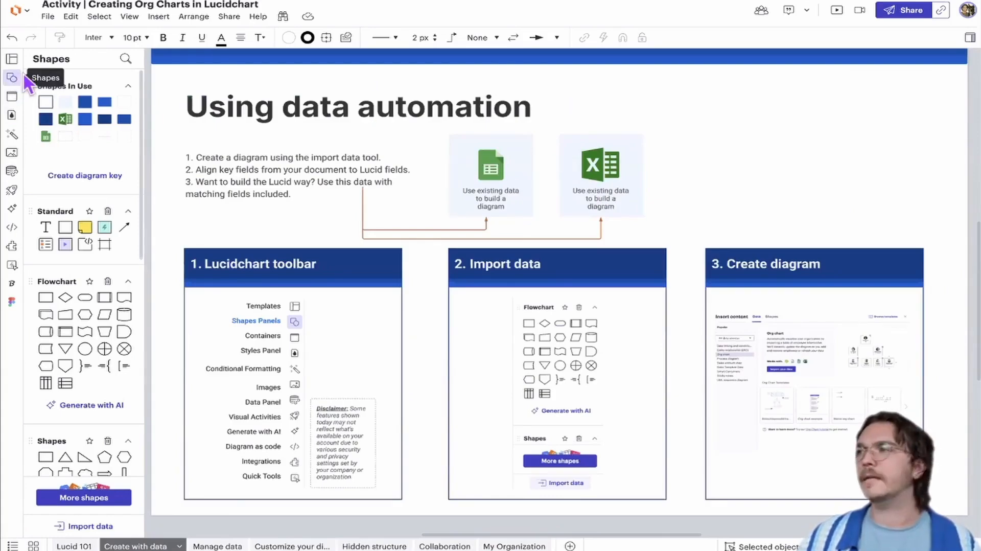
click(86, 527)
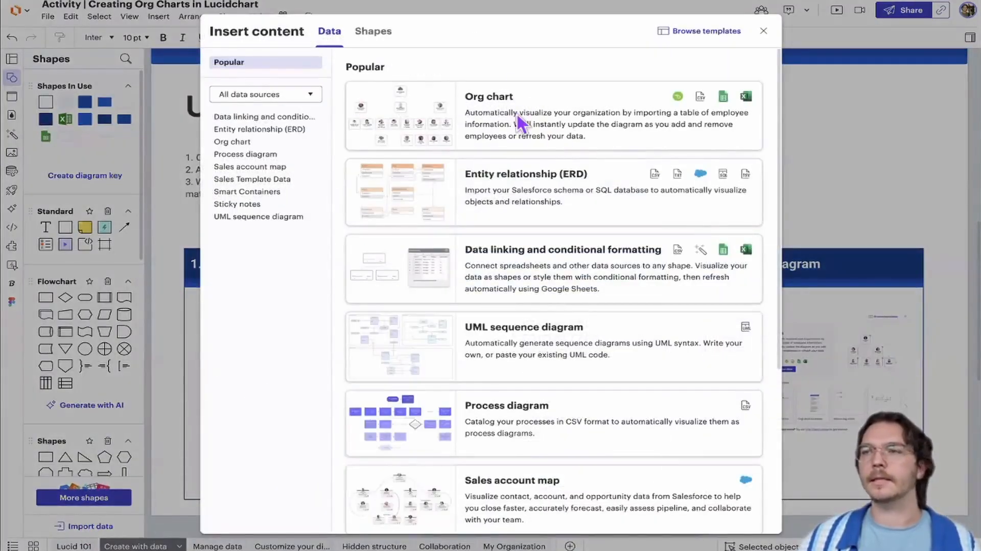
click(517, 115)
click(426, 185)
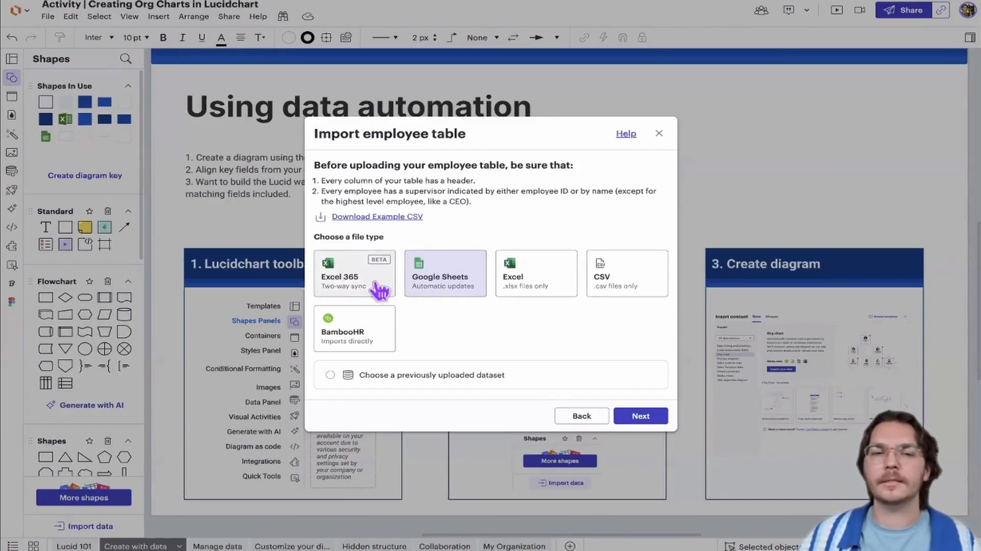
click(659, 133)
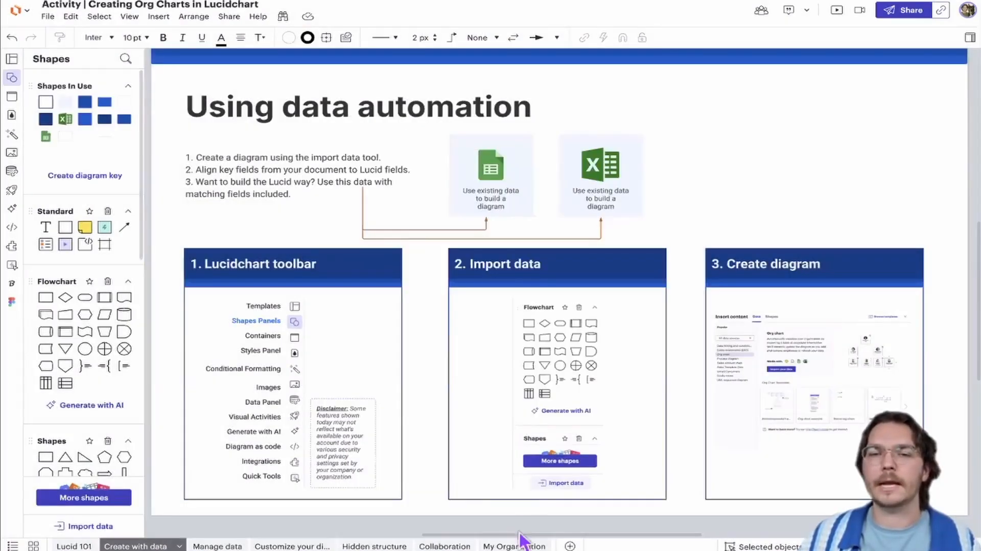
Return to the My Organization page and view the engineering branch of the org chart
click(514, 546)
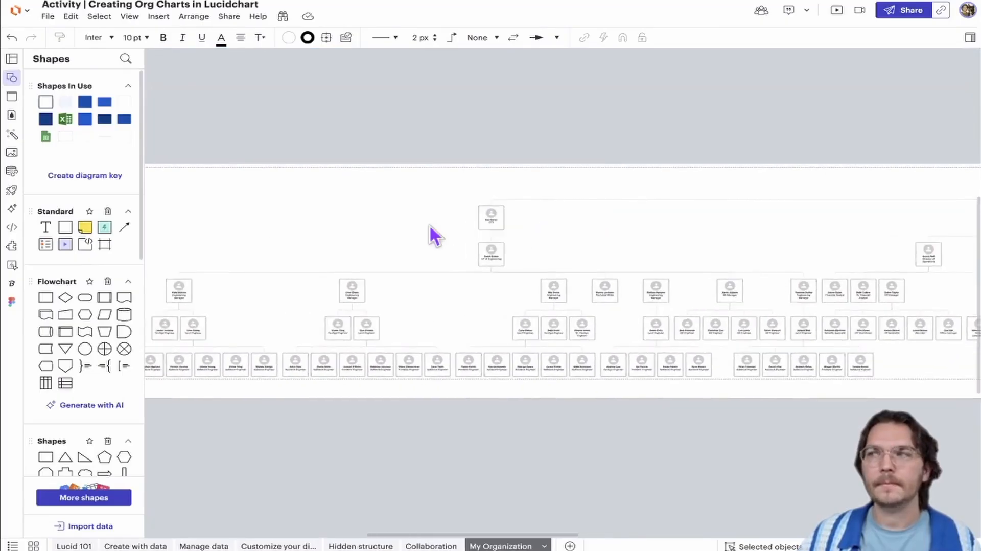
scroll(413, 223, up, 3)
drag(415, 222, 505, 220)
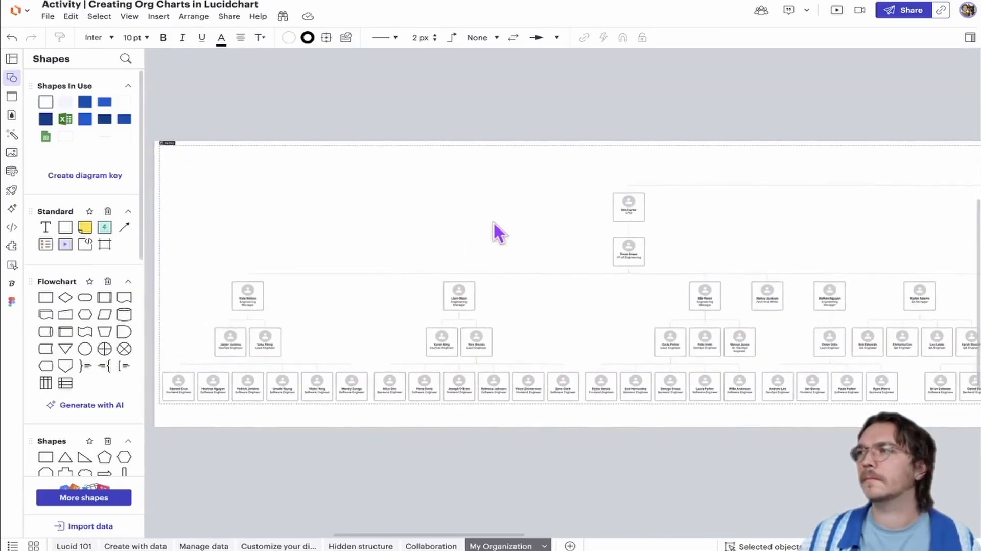
Survey the org chart from the engineering branch across the operations, sales and product branches to the marketing branch
scroll(471, 229, up, 4)
drag(362, 225, 287, 225)
drag(492, 236, 245, 237)
drag(613, 230, 261, 231)
drag(423, 234, 205, 235)
drag(722, 236, 202, 242)
scroll(307, 207, up, 1)
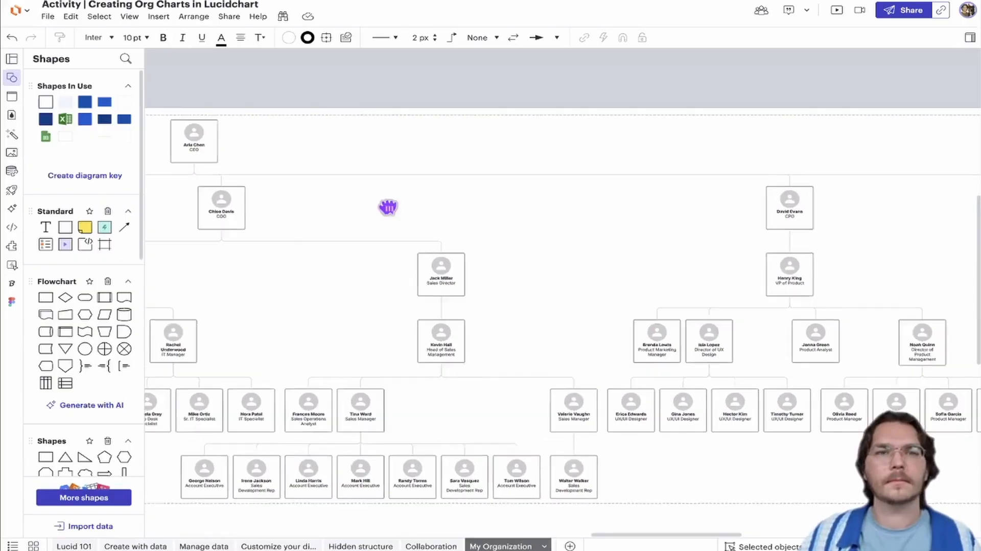
drag(387, 208, 453, 214)
drag(370, 208, 522, 208)
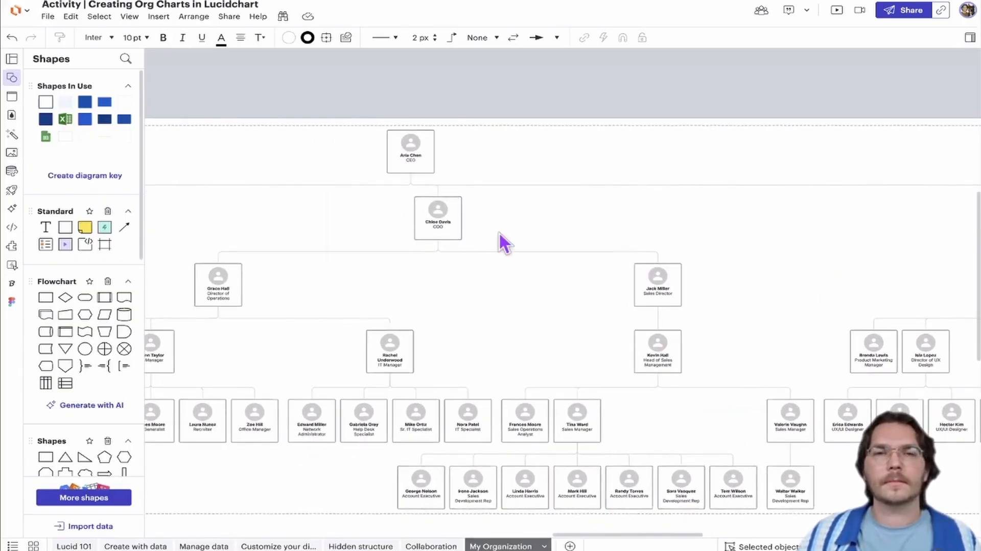
scroll(562, 252, right, 10)
scroll(478, 248, right, 3)
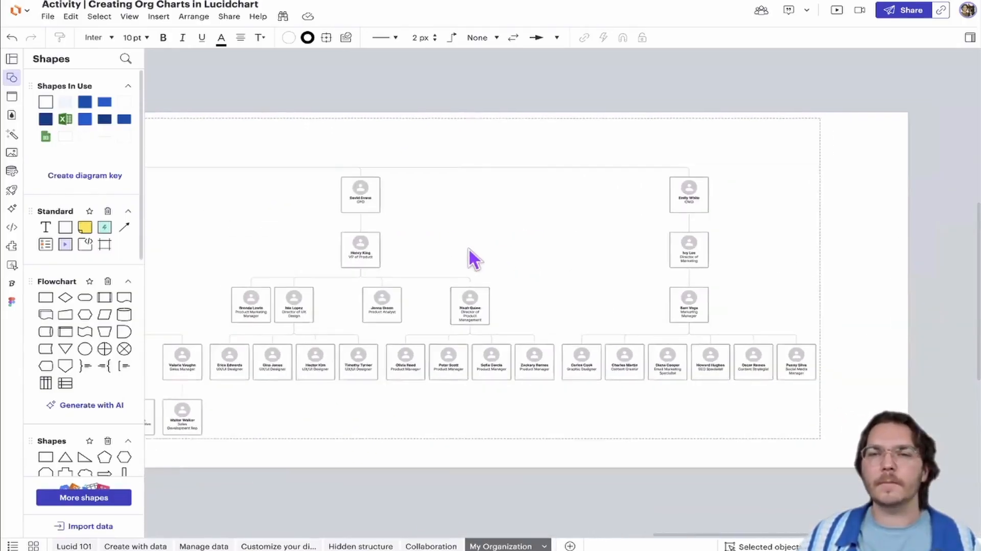
Return to the engineering branch and inspect the teams reporting to the engineering and QA managers
scroll(467, 258, left, 12)
scroll(546, 252, left, 8)
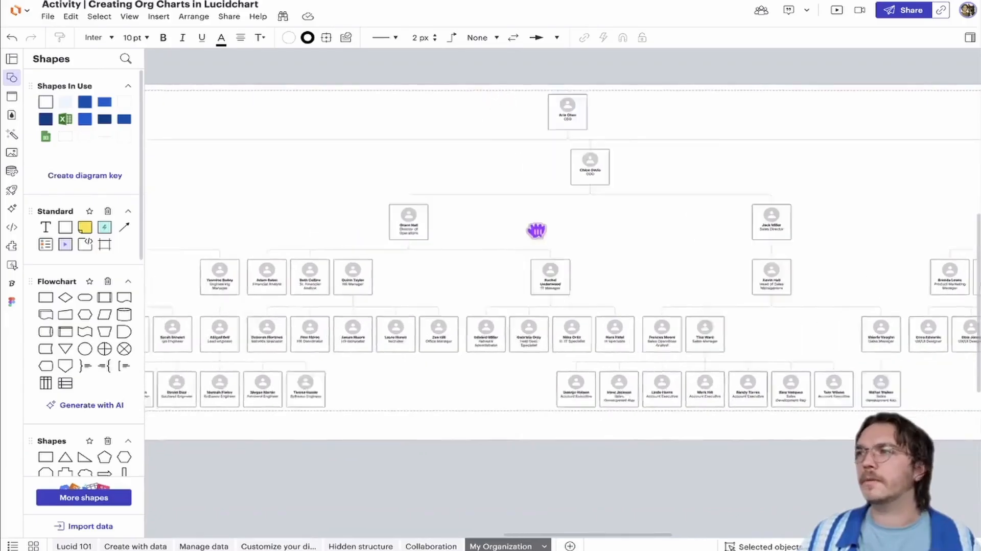
scroll(355, 254, up, 5)
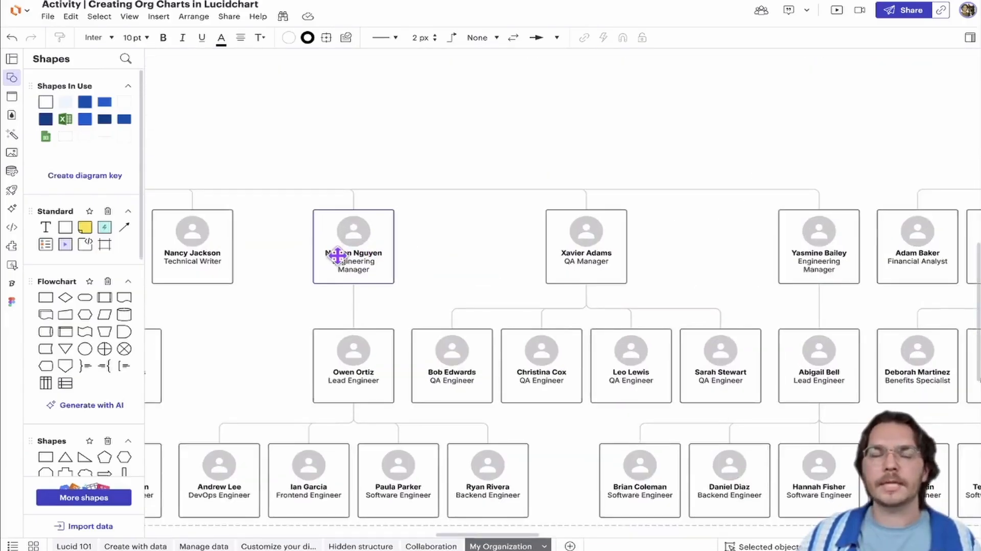
scroll(340, 254, left, 8)
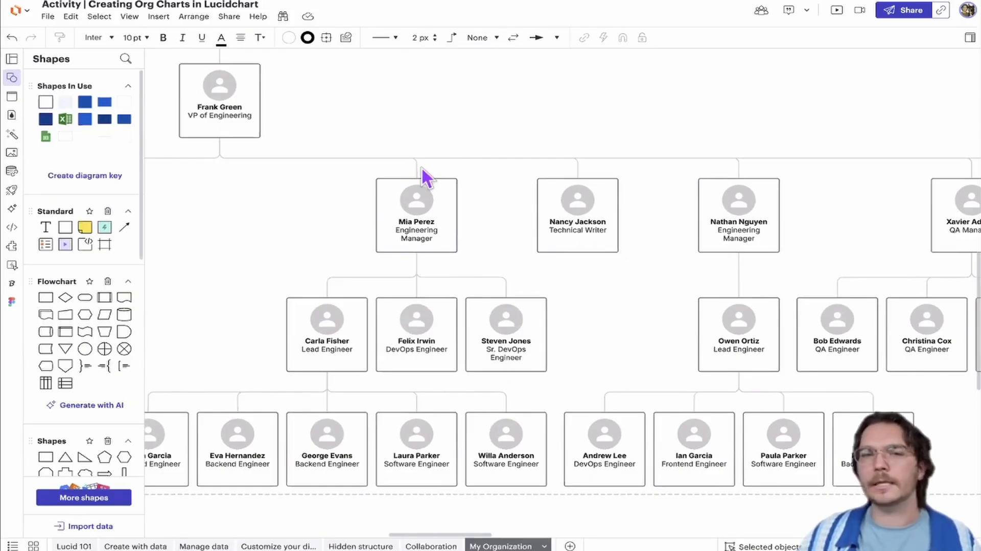
scroll(422, 168, down, 3)
scroll(416, 252, down, 5)
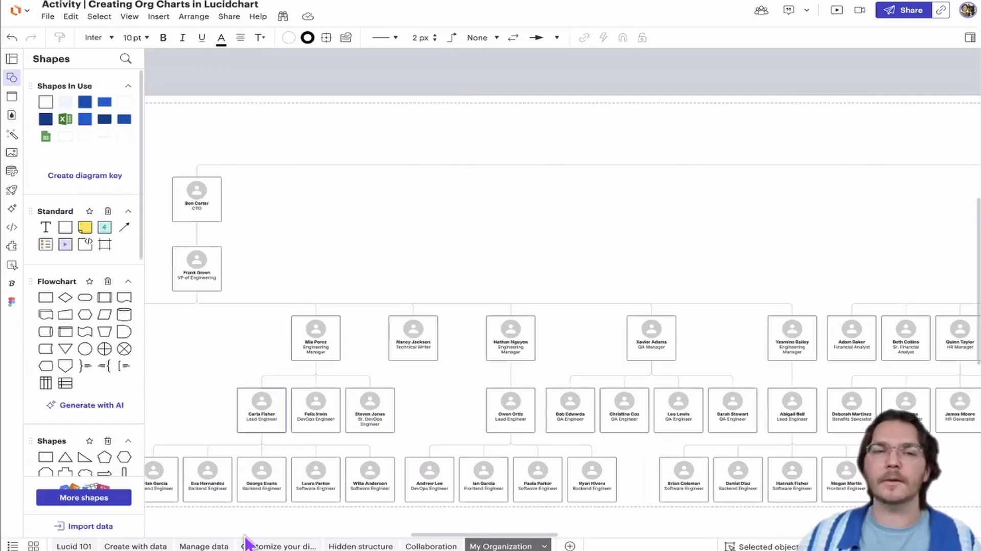
Open the Manage data page and view its Contextual Panel section beside the sample org chart
click(204, 546)
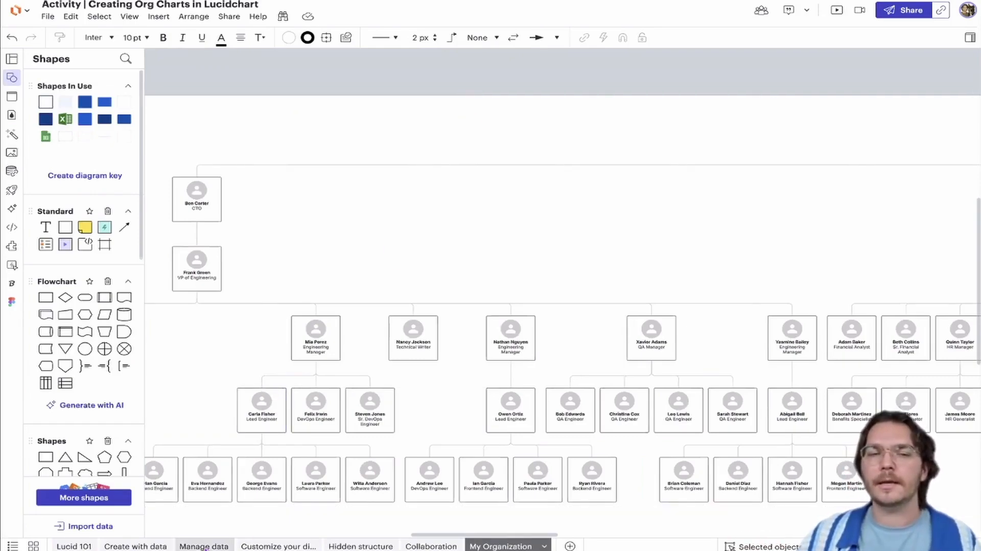
drag(294, 405, 365, 403)
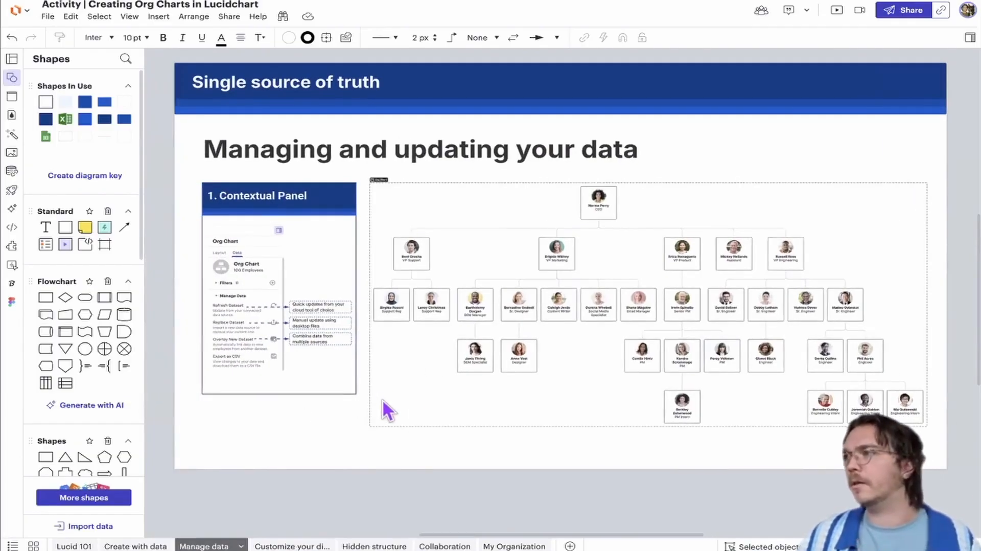
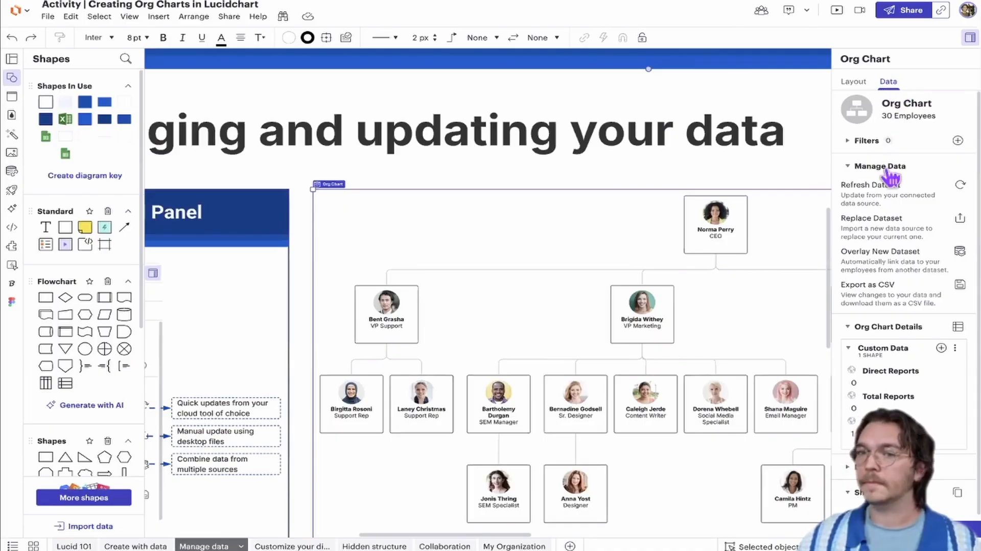
click(869, 167)
click(869, 168)
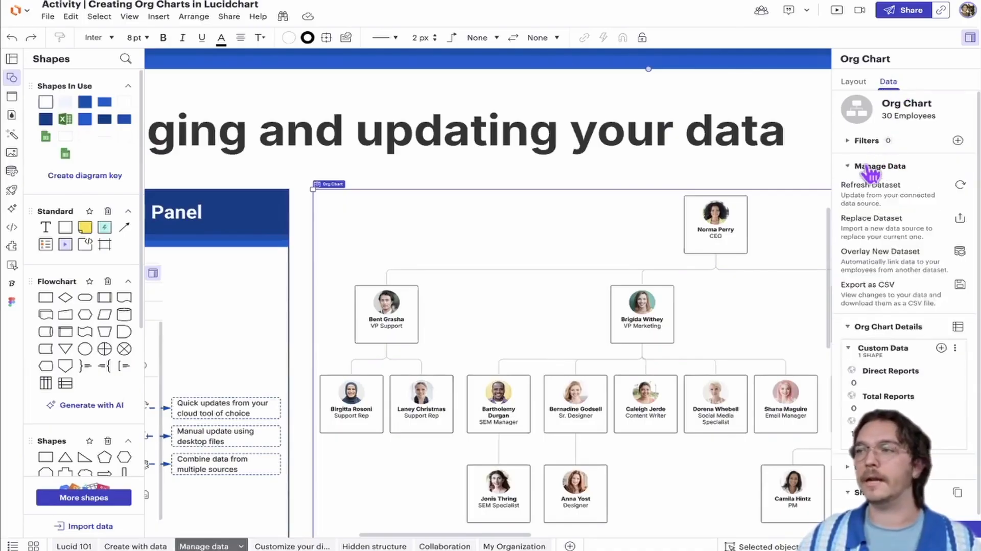
click(870, 169)
click(871, 168)
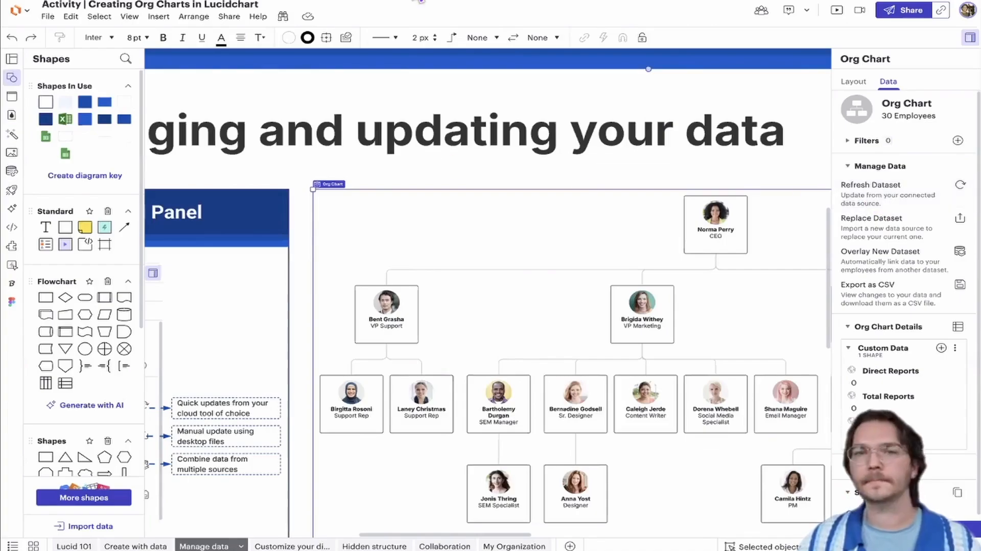
Switch to the Demo | Org Chart Google Sheet, replace the CEO's name in cell B2, and reload the spreadsheet
click(499, 5)
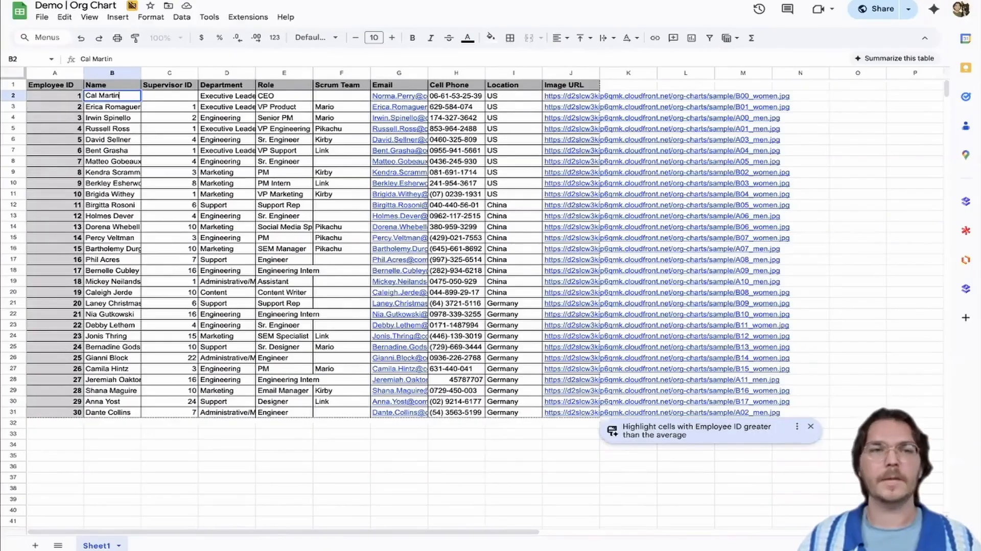
click(357, 478)
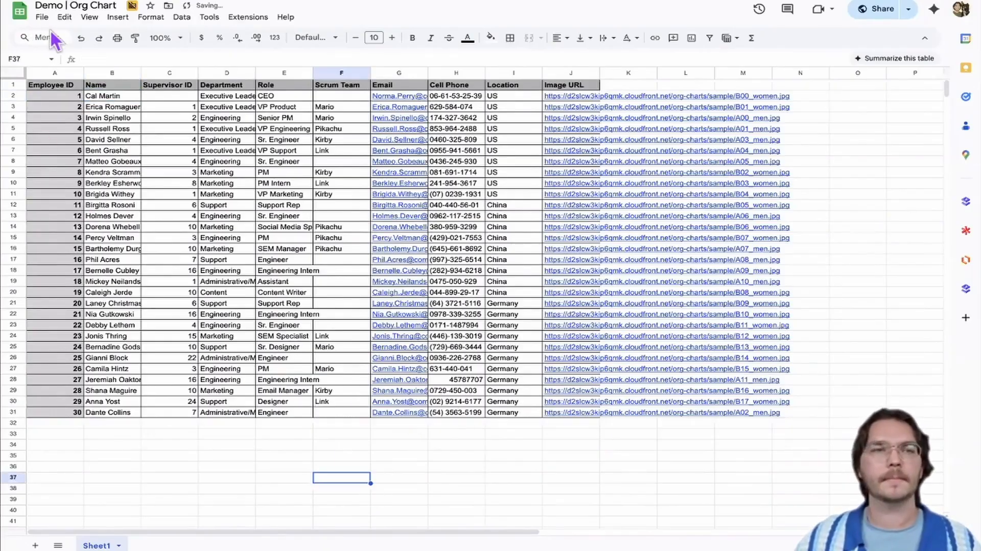
click(42, 17)
click(338, 14)
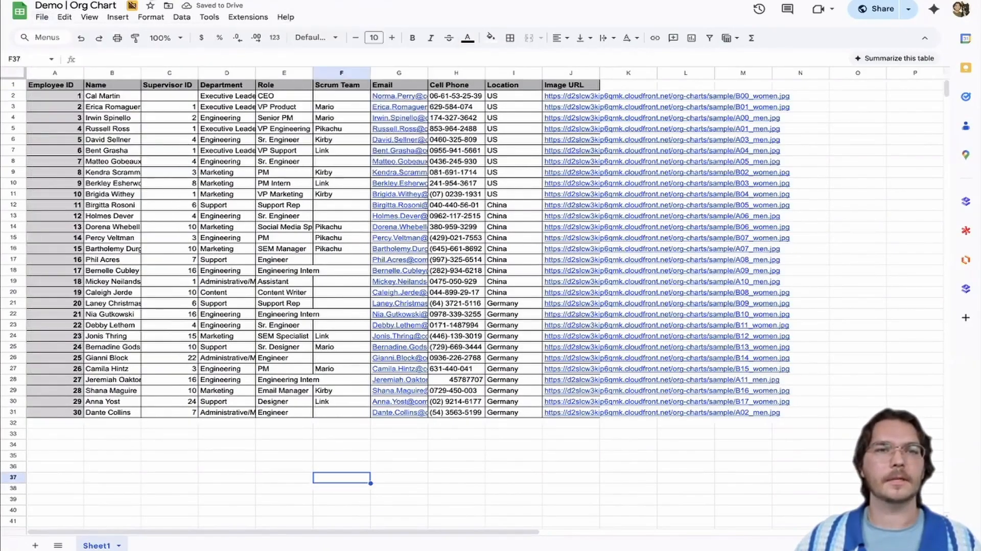
click(53, 27)
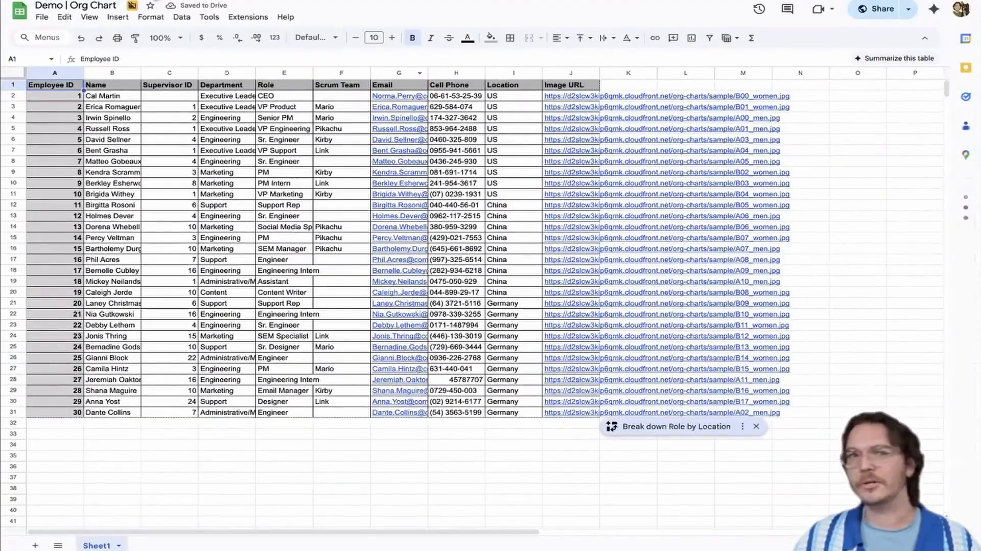
Return to the Lucidchart activity document and refresh the org chart's dataset from the connected Google Sheet
mouse_move(143, 2)
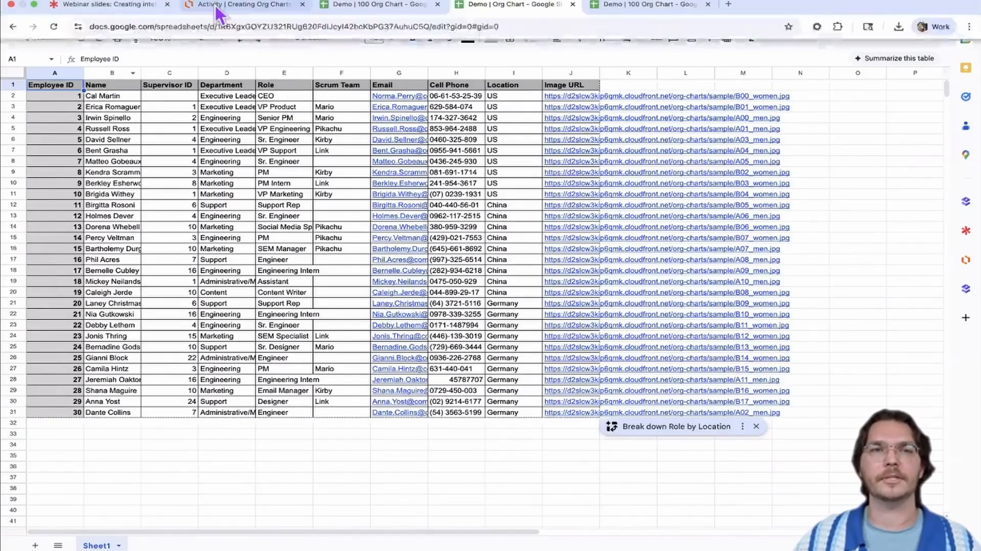
click(220, 4)
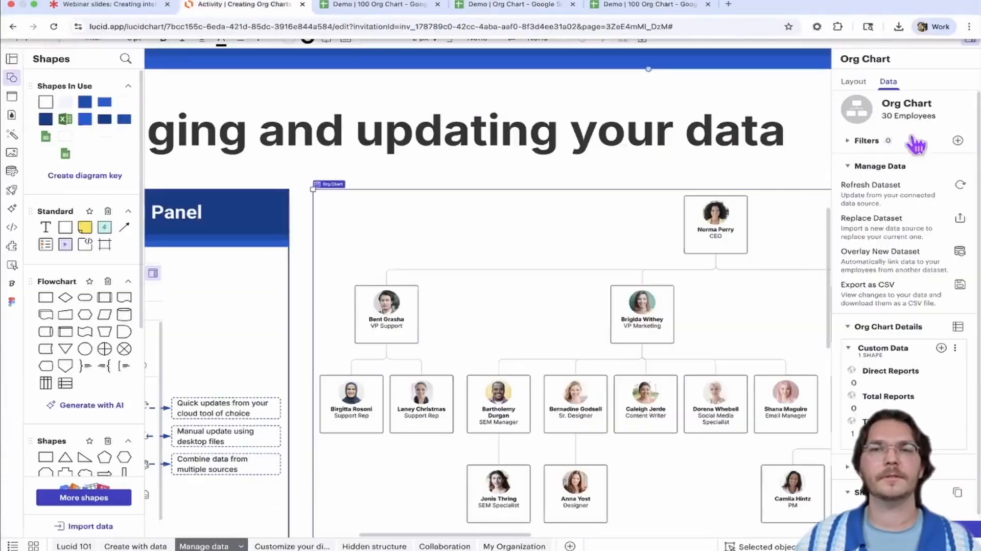
click(896, 199)
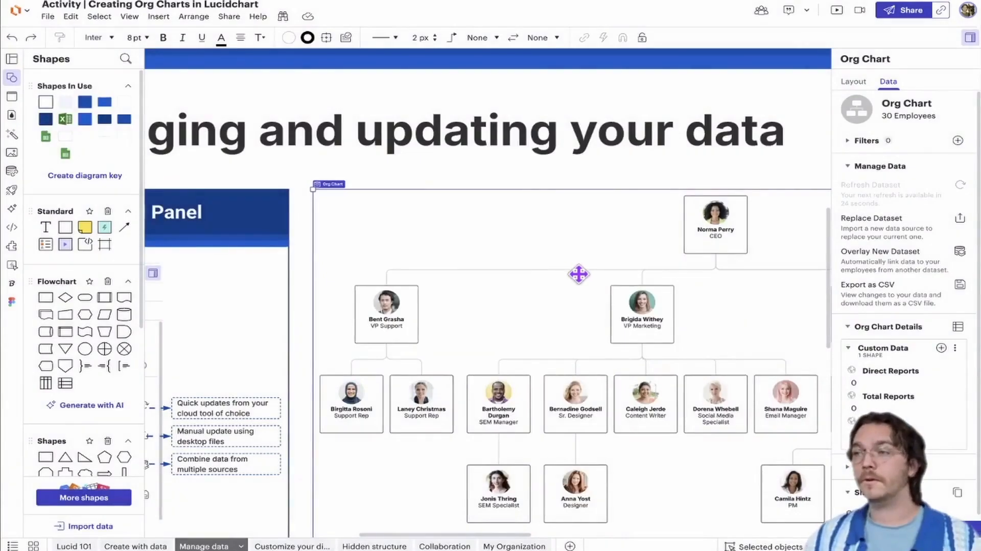
drag(630, 191, 467, 211)
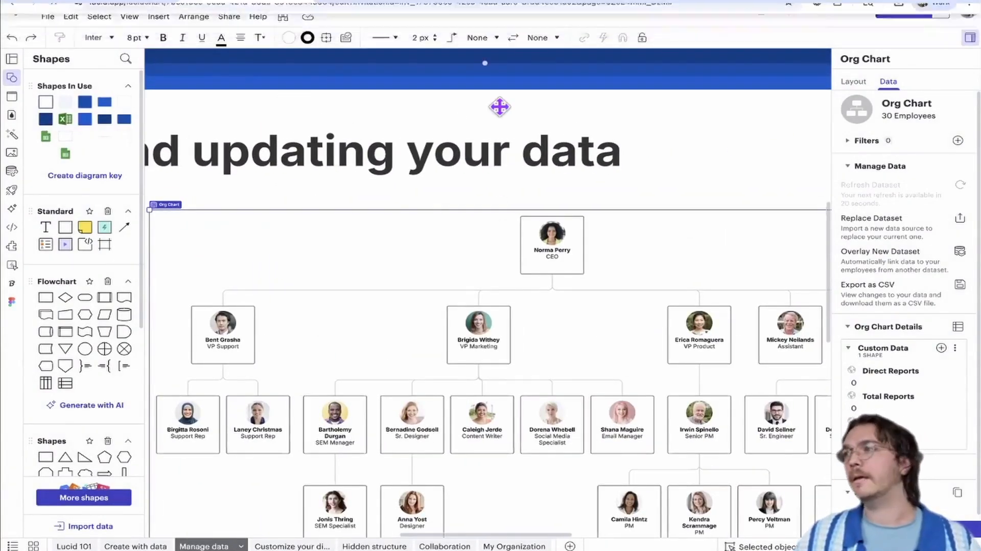
click(963, 219)
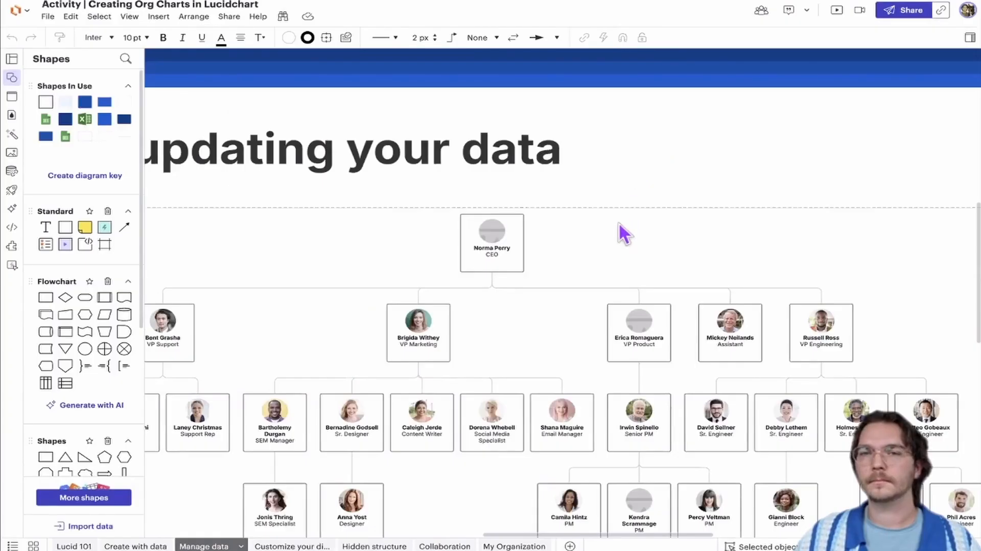
Select the org chart, try refreshing its dataset again, and check the name on the CEO card
click(889, 82)
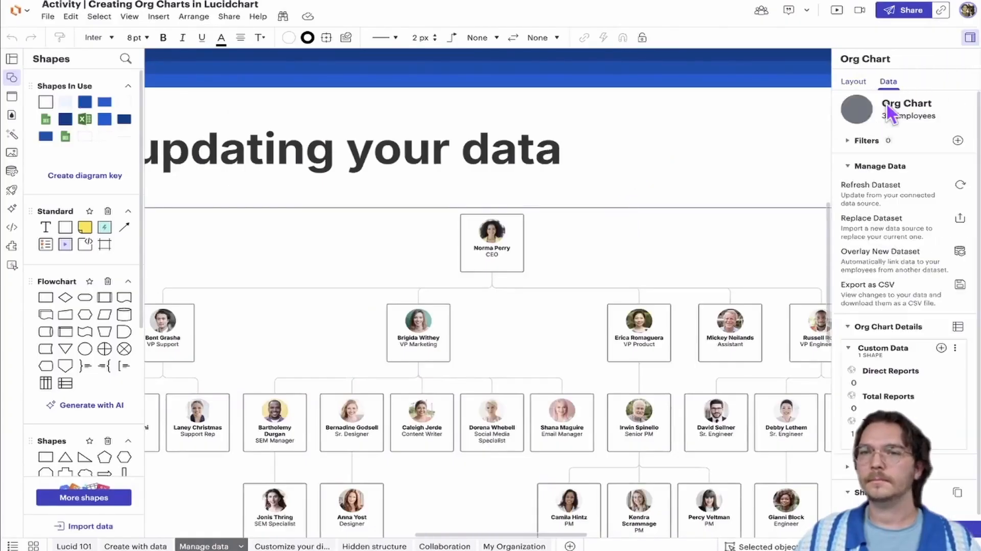
click(892, 196)
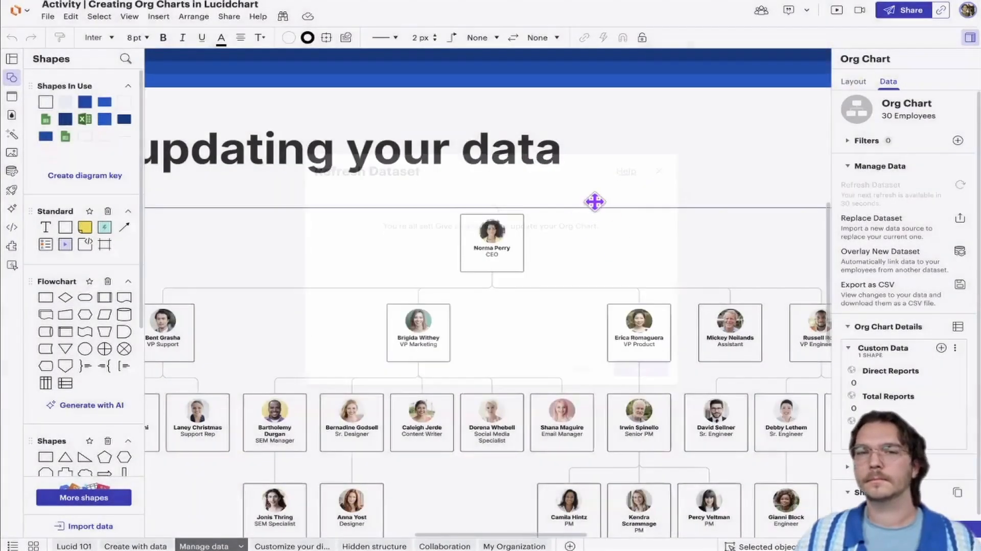
scroll(611, 197, down, 1)
scroll(546, 220, down, 3)
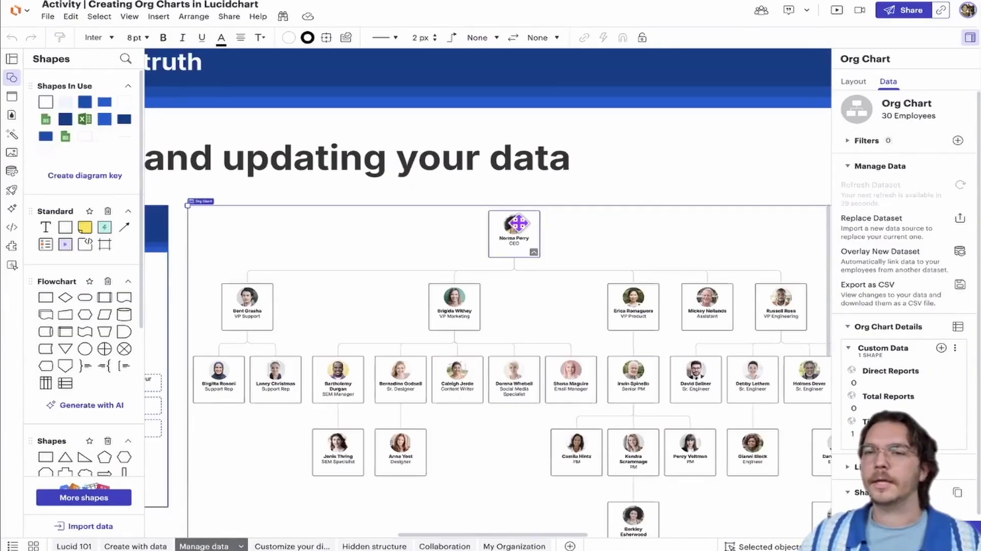
scroll(520, 225, up, 1)
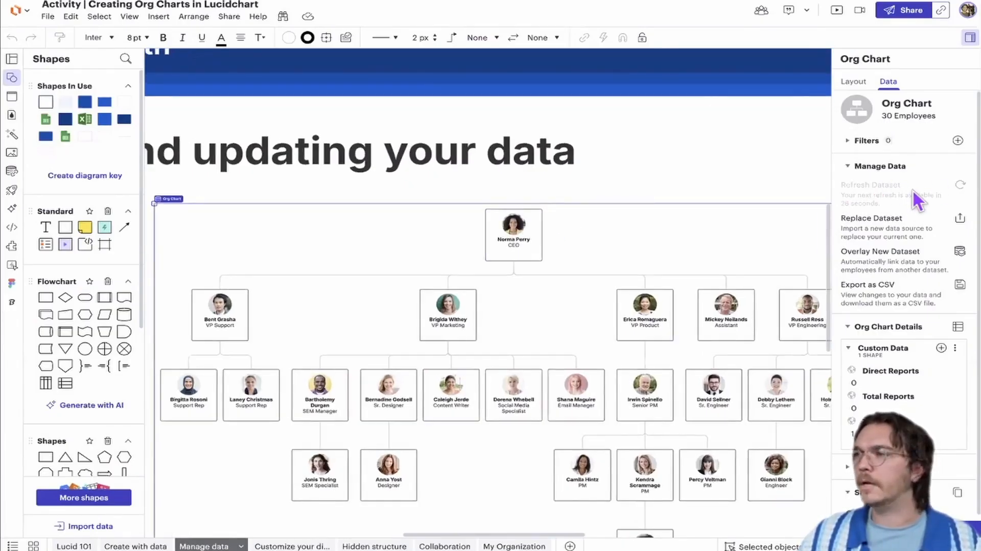
scroll(509, 228, up, 1)
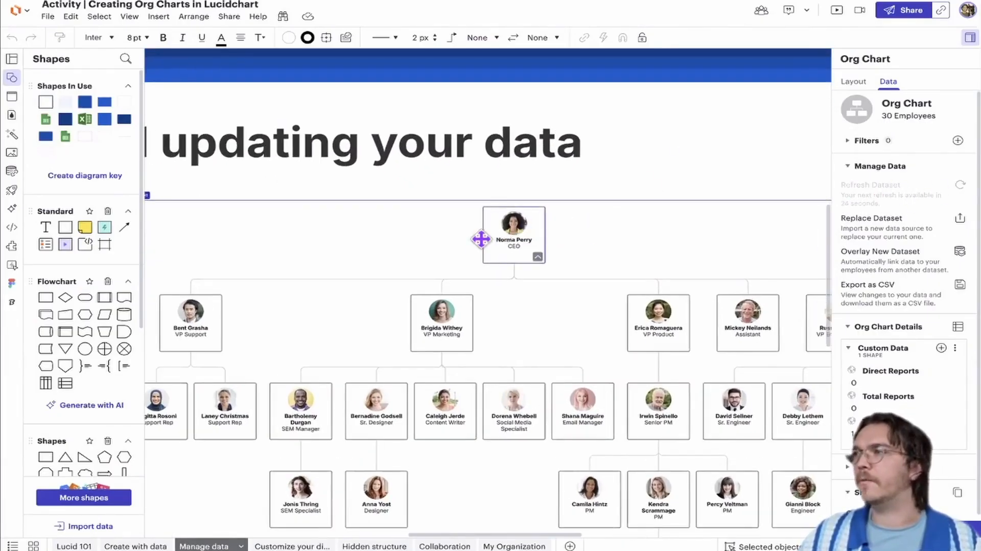
scroll(511, 245, up, 1)
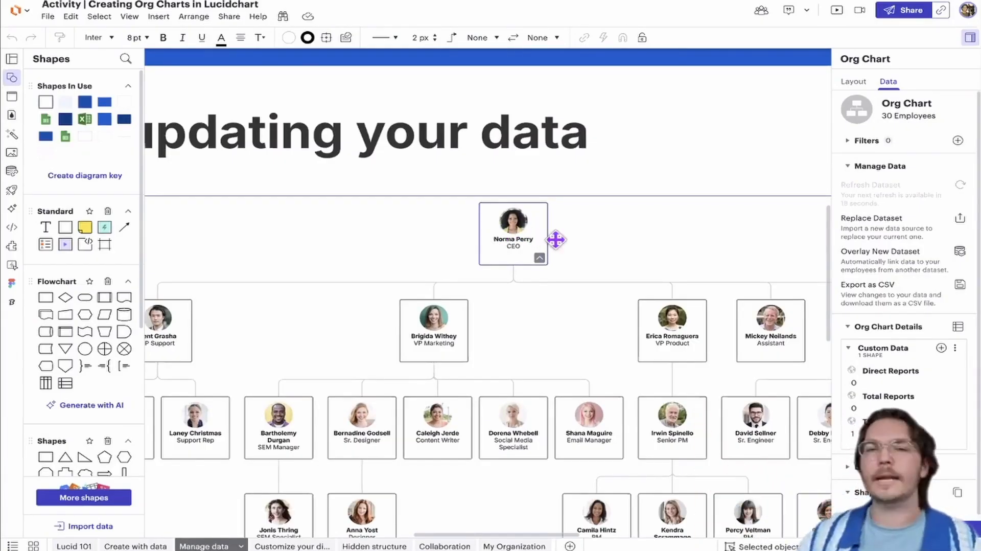
scroll(526, 216, down, 1)
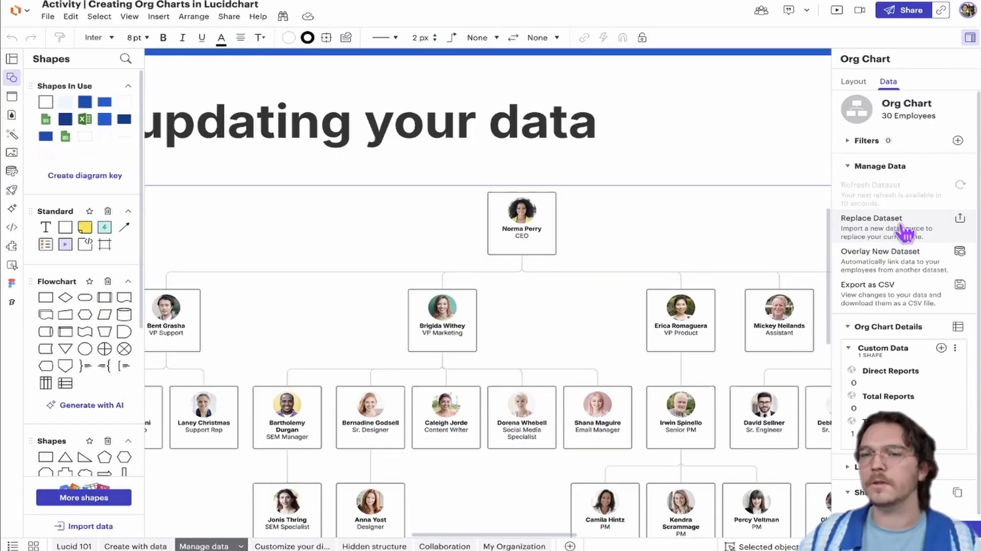
Look over the Replace Dataset file types without replacing anything, and refresh the org chart's dataset to update the CEO card
click(876, 223)
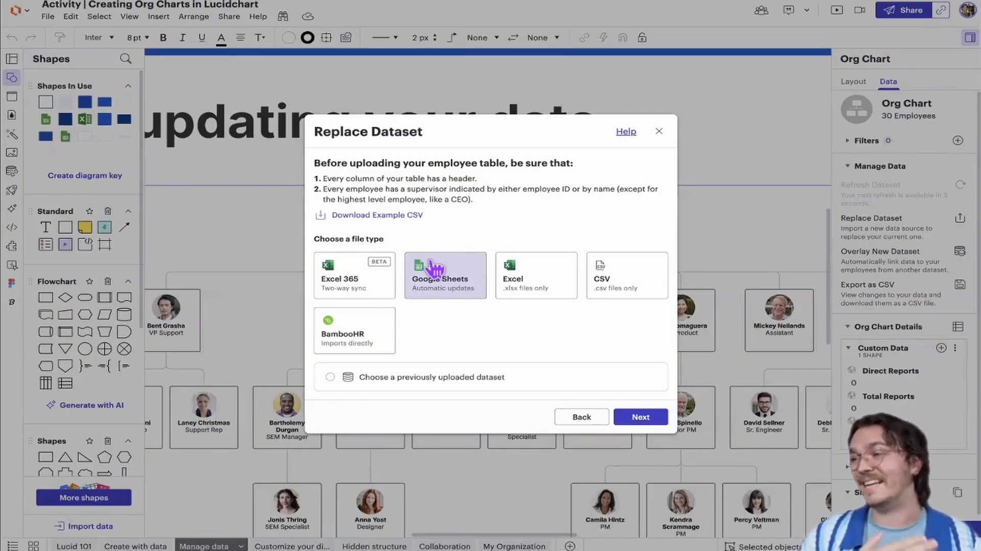
click(576, 419)
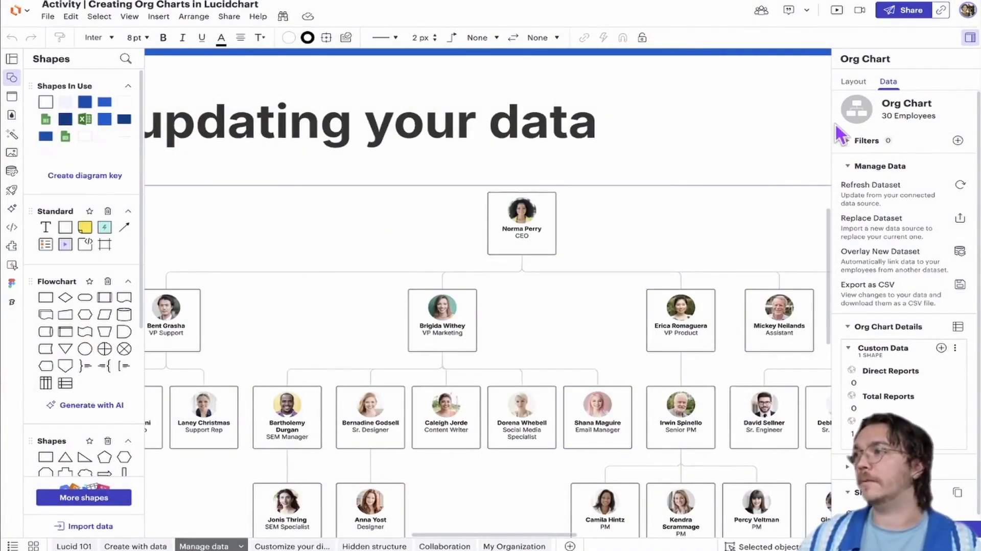
click(890, 195)
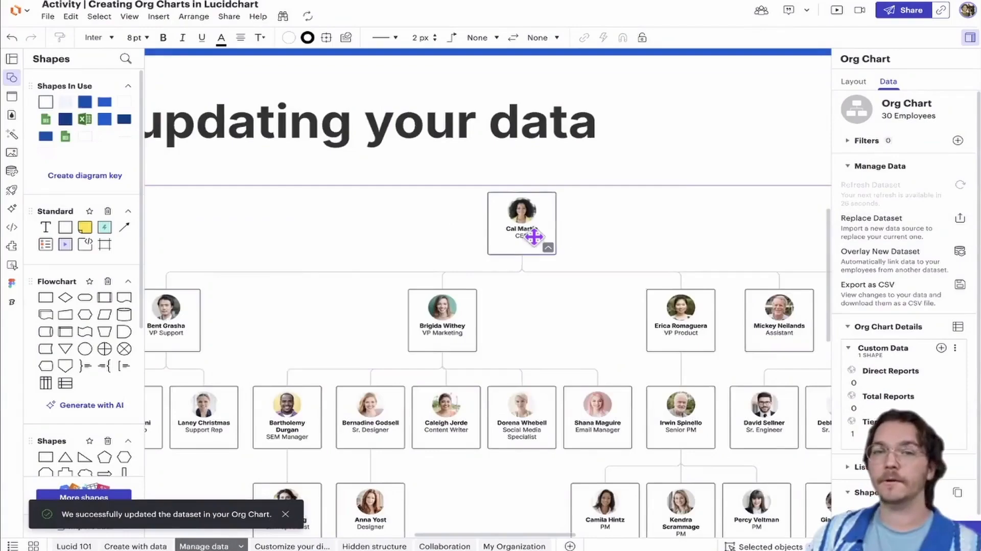
scroll(522, 214, up, 5)
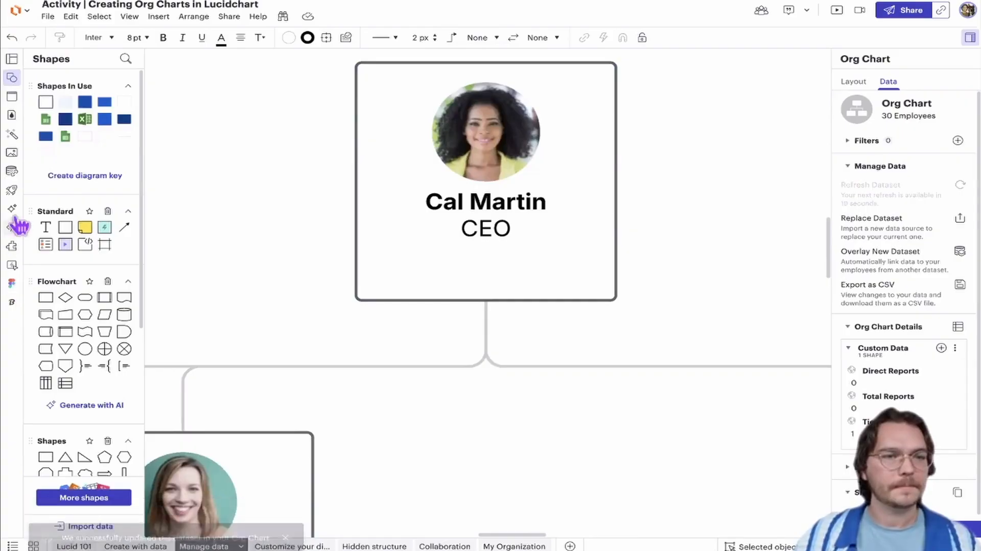
View the file types offered for importing an employee table into an org chart, and leave without importing
click(77, 526)
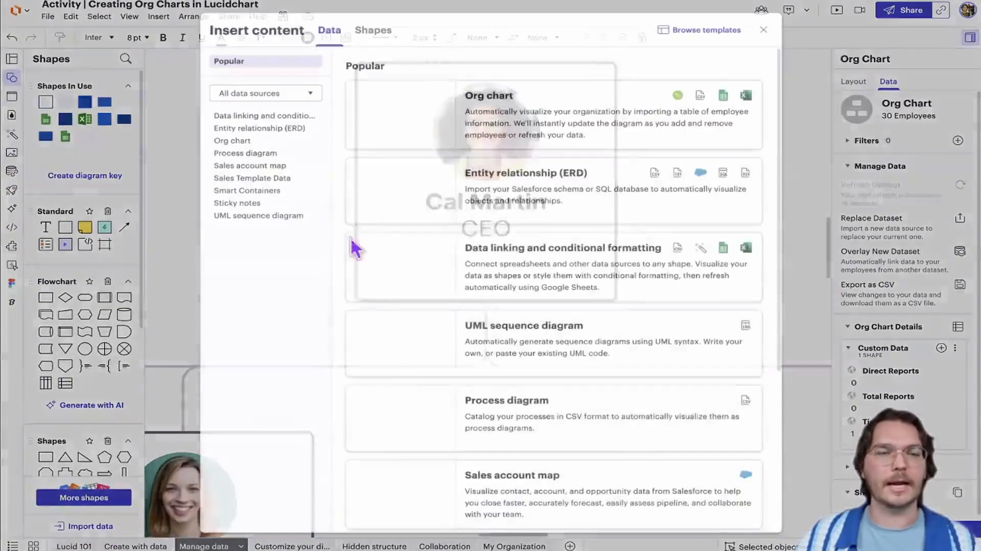
click(358, 114)
click(410, 188)
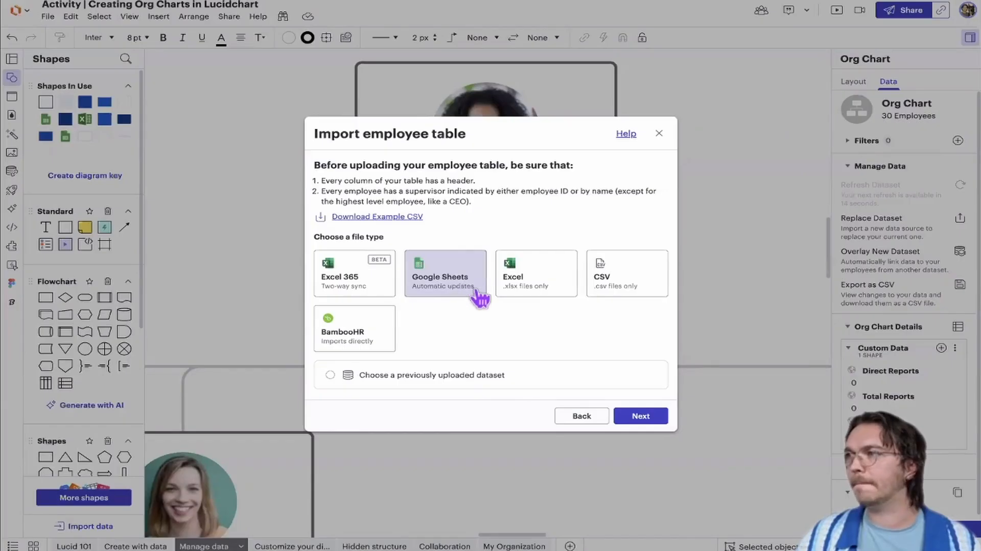
click(659, 134)
scroll(630, 298, down, 3)
scroll(631, 298, up, 1)
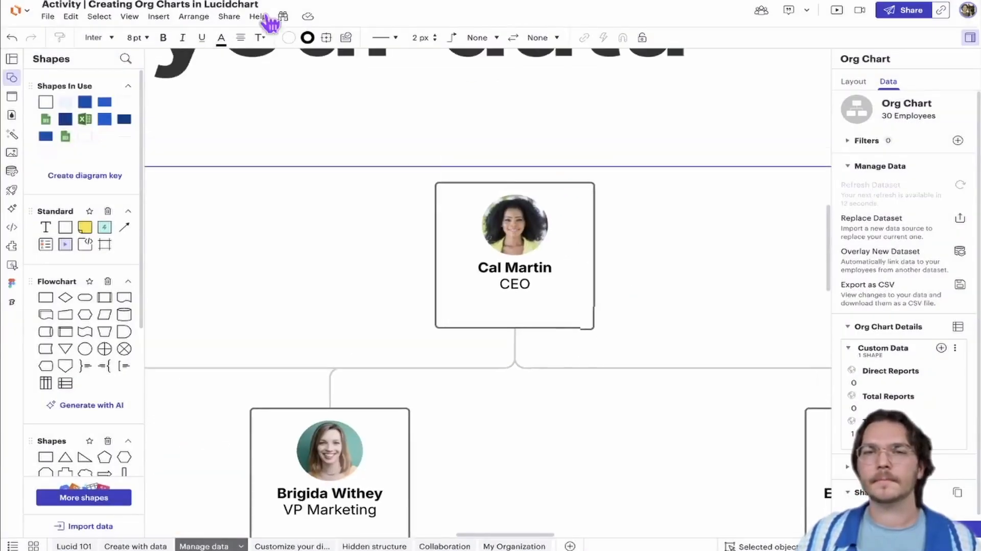
click(481, 7)
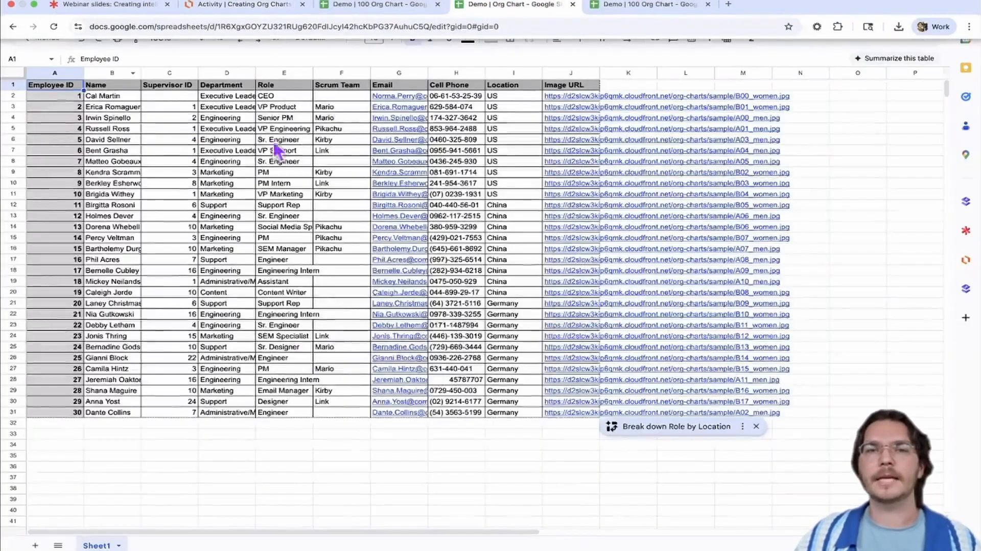
click(103, 4)
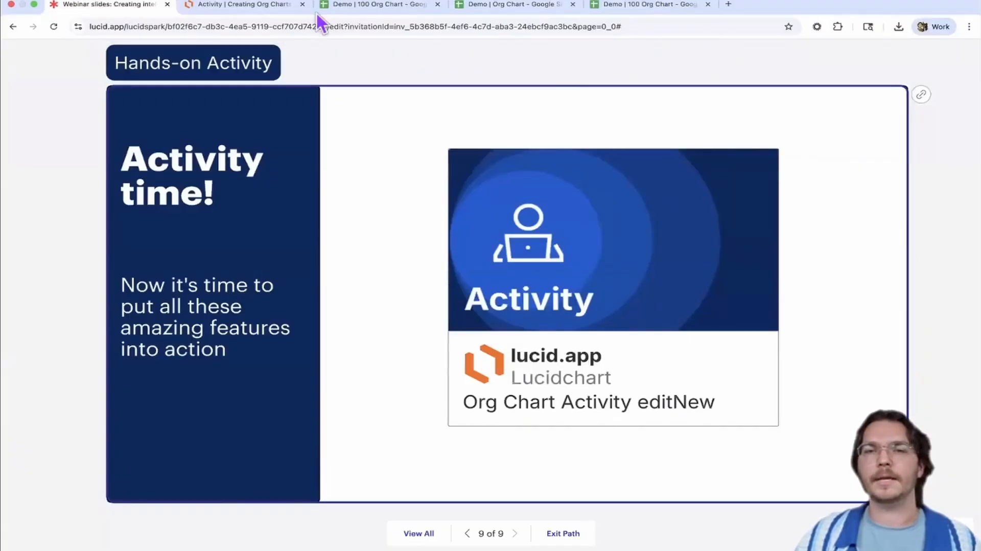
click(253, 6)
Examine the refreshed org chart from the CEO card down through the vice presidents and their teams
drag(593, 212, 549, 202)
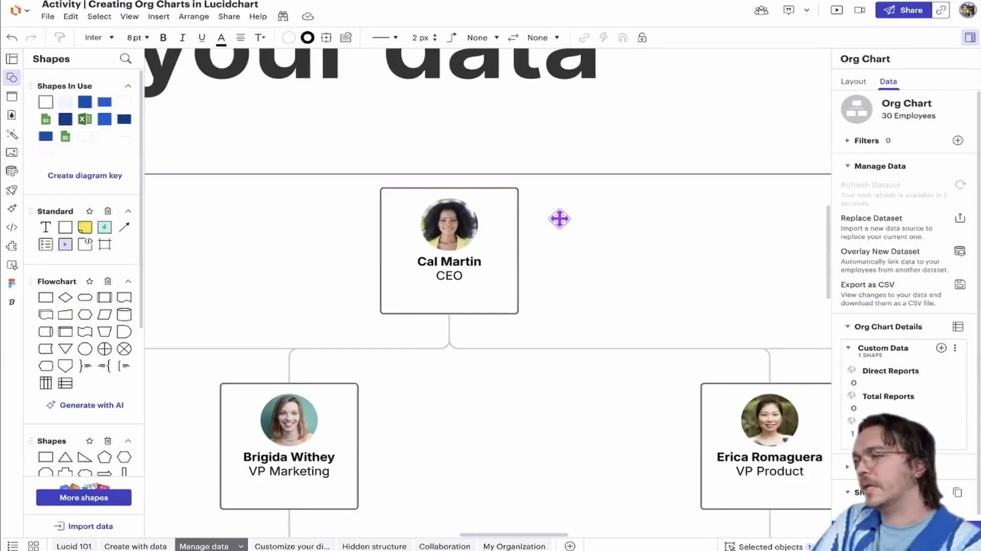
scroll(565, 246, down, 4)
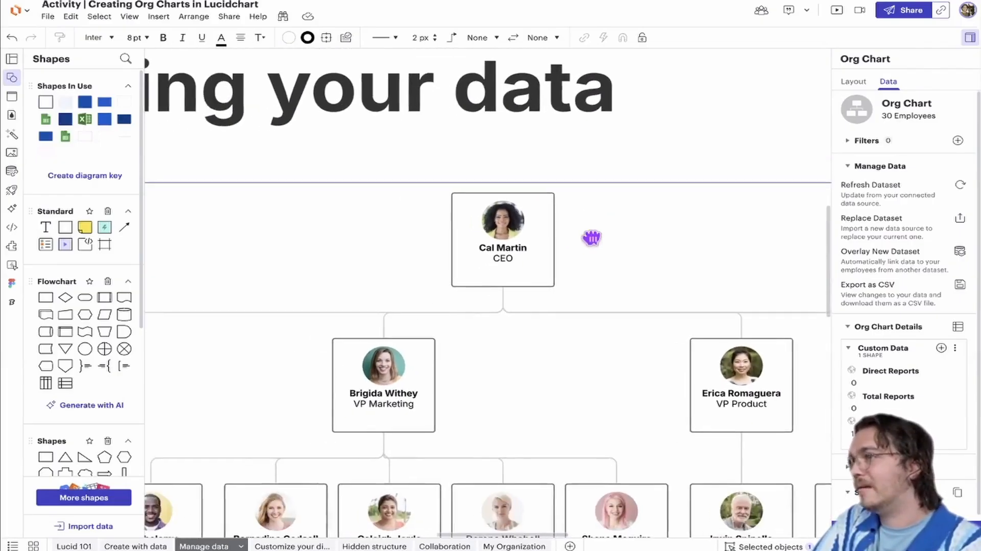
scroll(588, 232, down, 5)
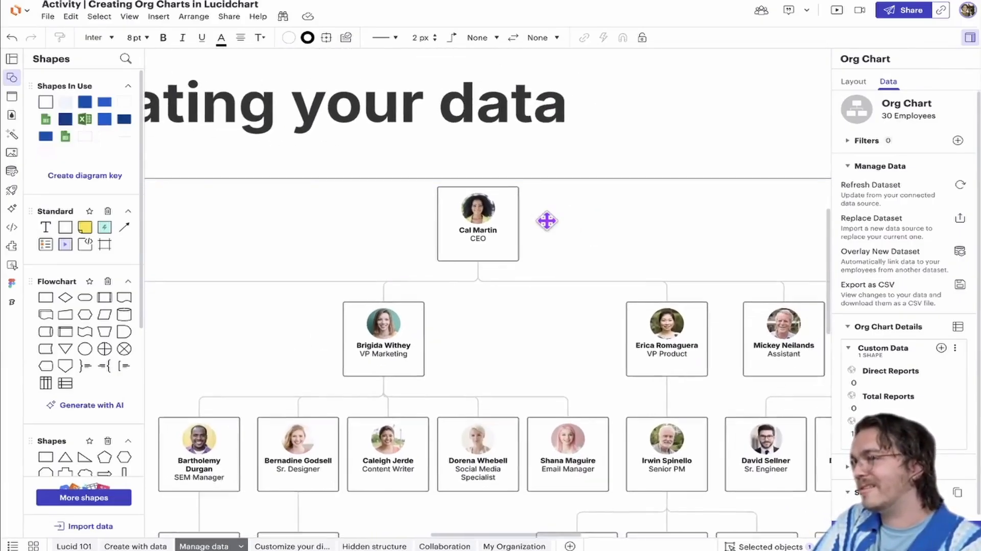
scroll(545, 222, down, 5)
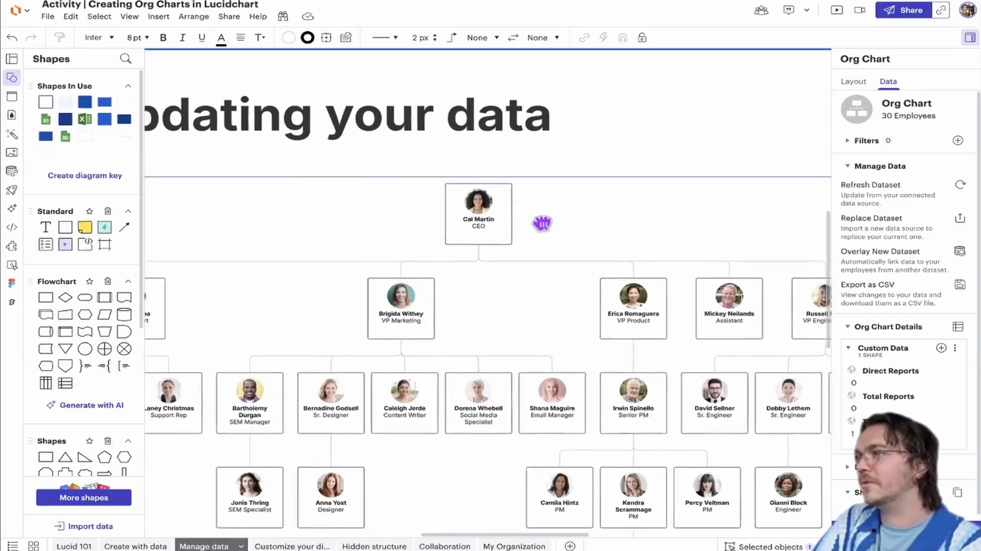
drag(542, 223, 535, 220)
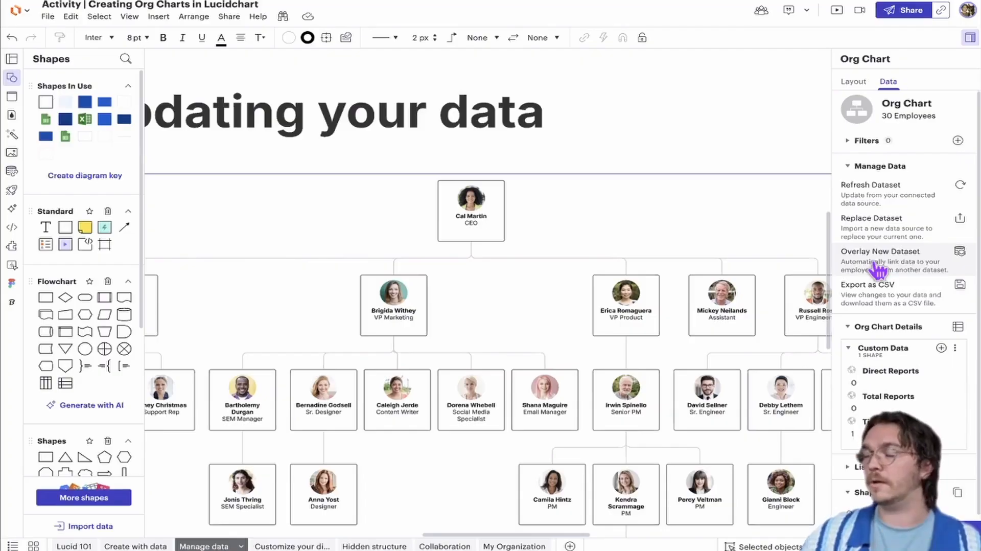
click(650, 157)
scroll(537, 211, down, 3)
scroll(511, 169, left, 1)
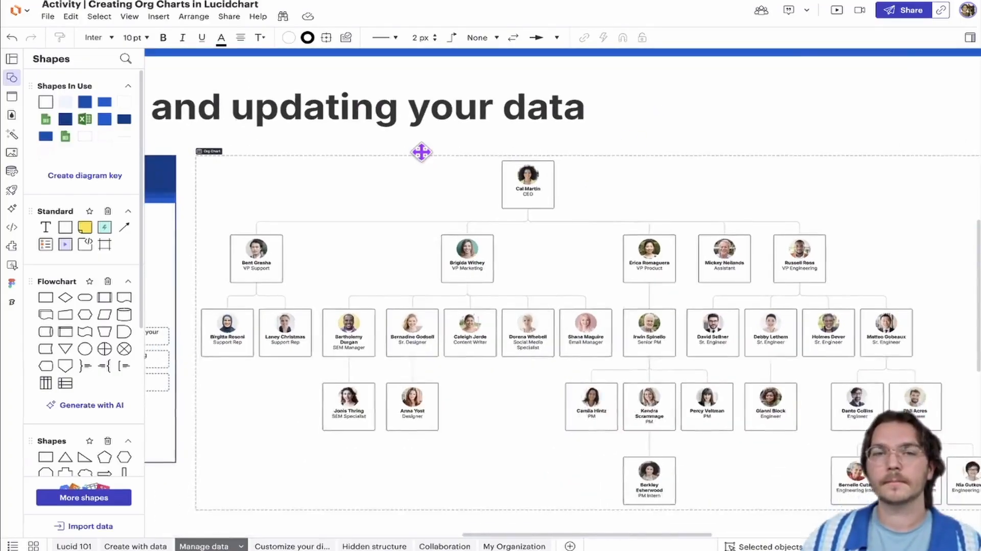
click(421, 152)
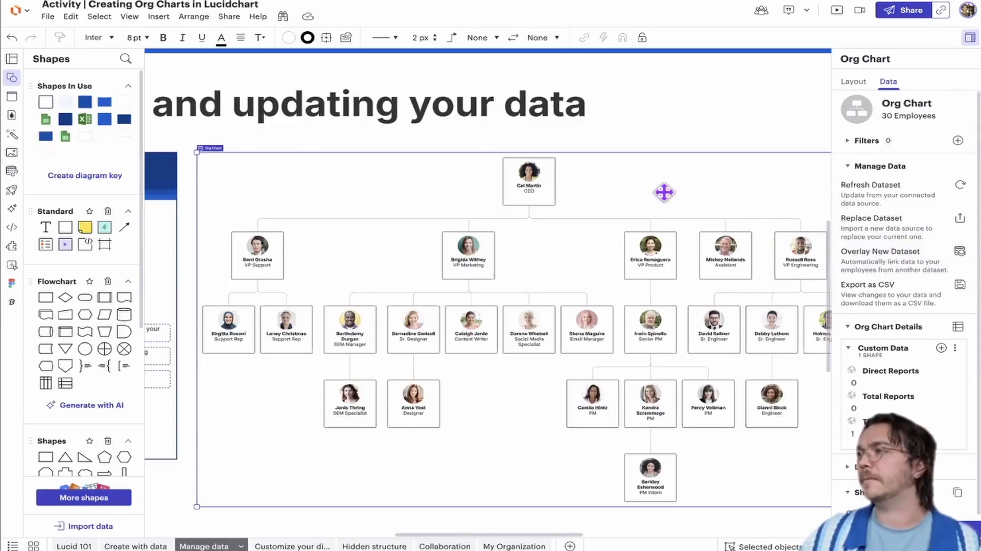
click(630, 147)
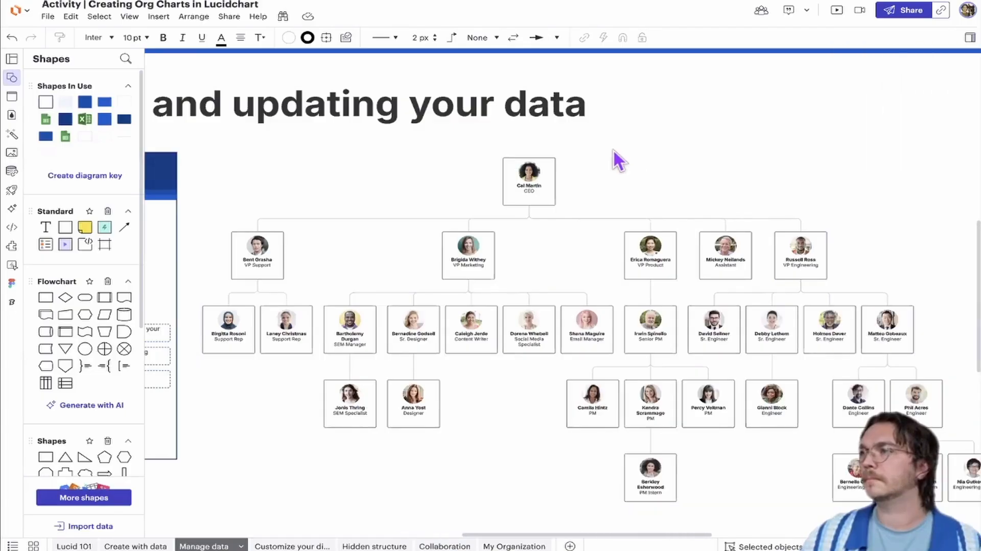
Select the whole org chart by its frame to show its data management options
scroll(503, 176, down, 2)
drag(504, 177, 621, 165)
click(486, 148)
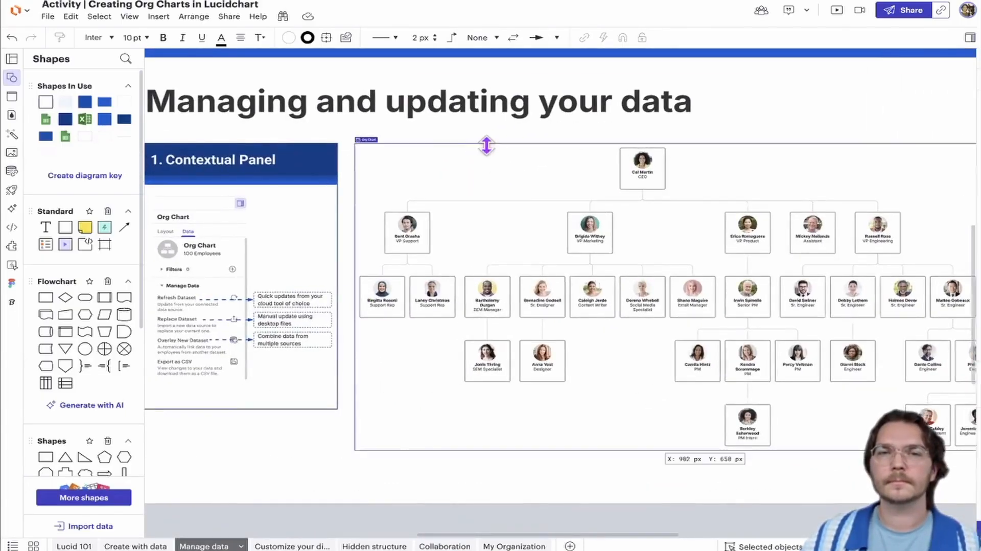
click(502, 141)
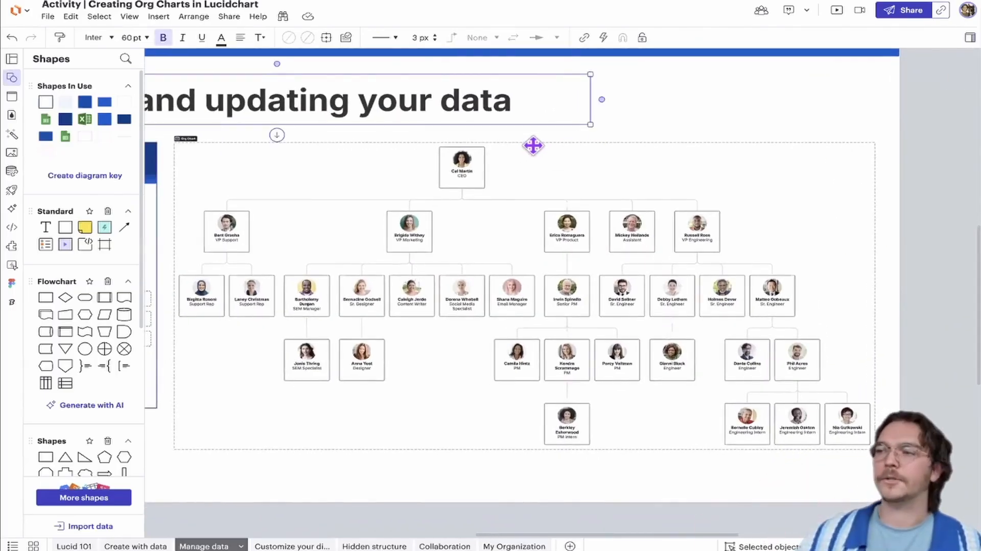
click(534, 145)
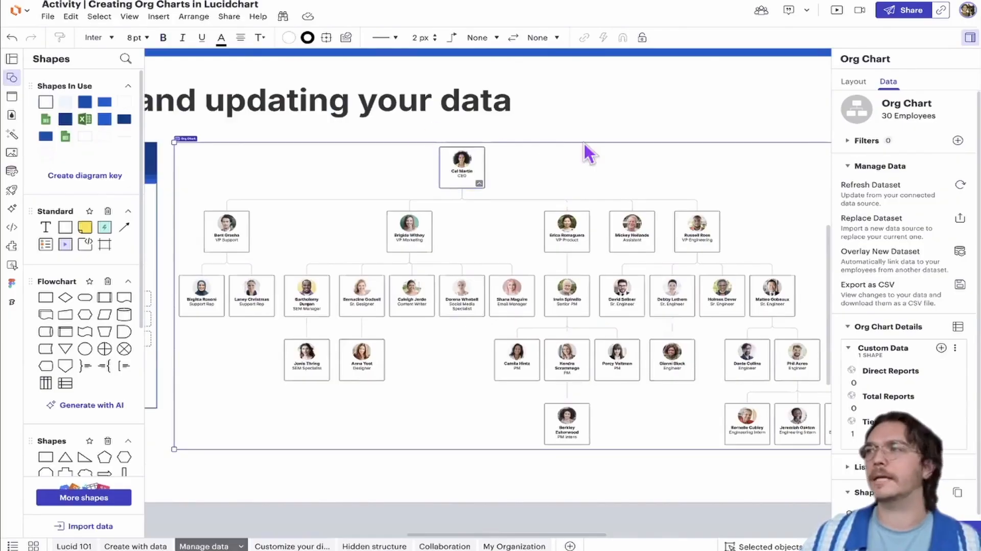
Deselect and reselect the org chart by its frame, and toggle its contextual panel off and back on
scroll(261, 146, up, 1)
click(255, 131)
scroll(388, 136, left, 3)
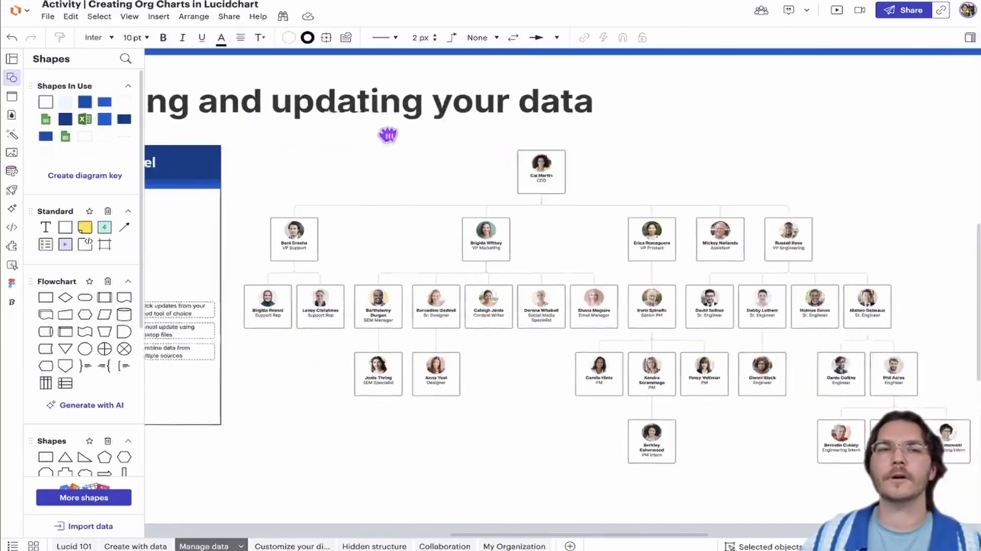
scroll(331, 144, up, 4)
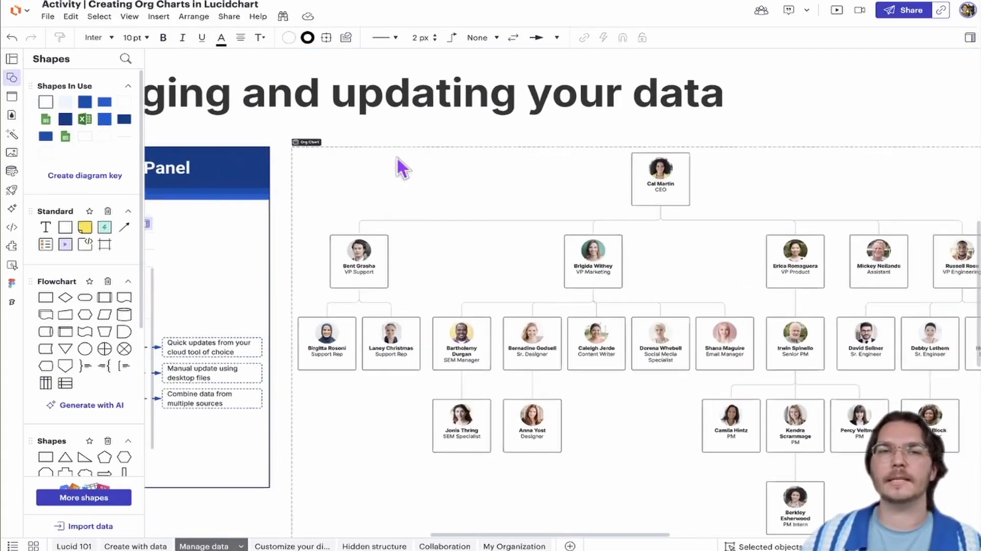
click(400, 146)
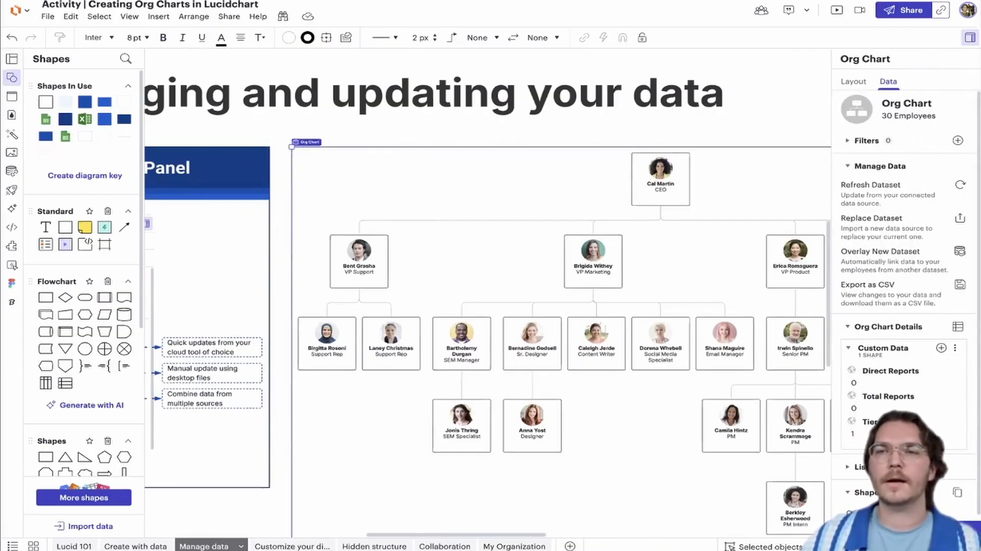
click(969, 40)
click(969, 40)
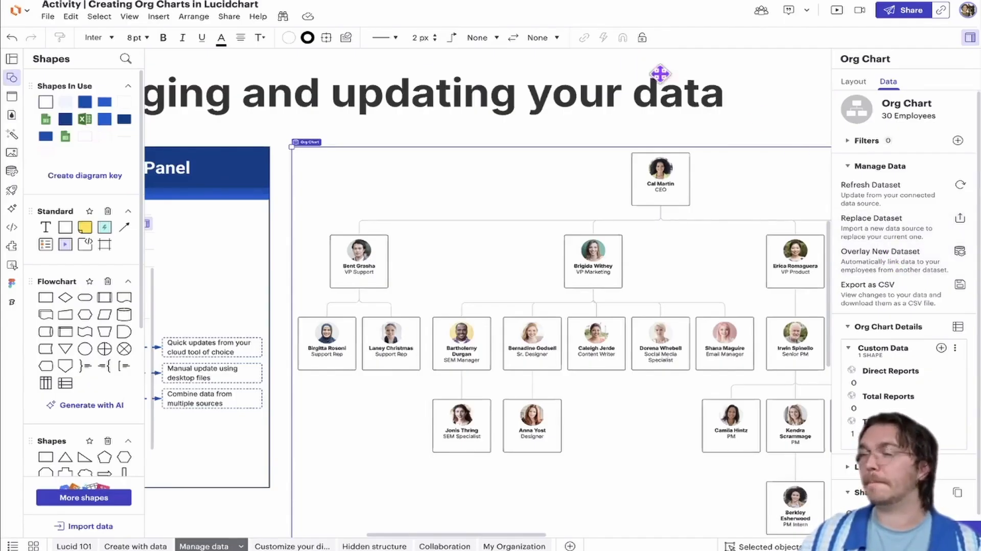
scroll(767, 123, down, 1)
scroll(767, 124, down, 1)
drag(764, 128, 612, 131)
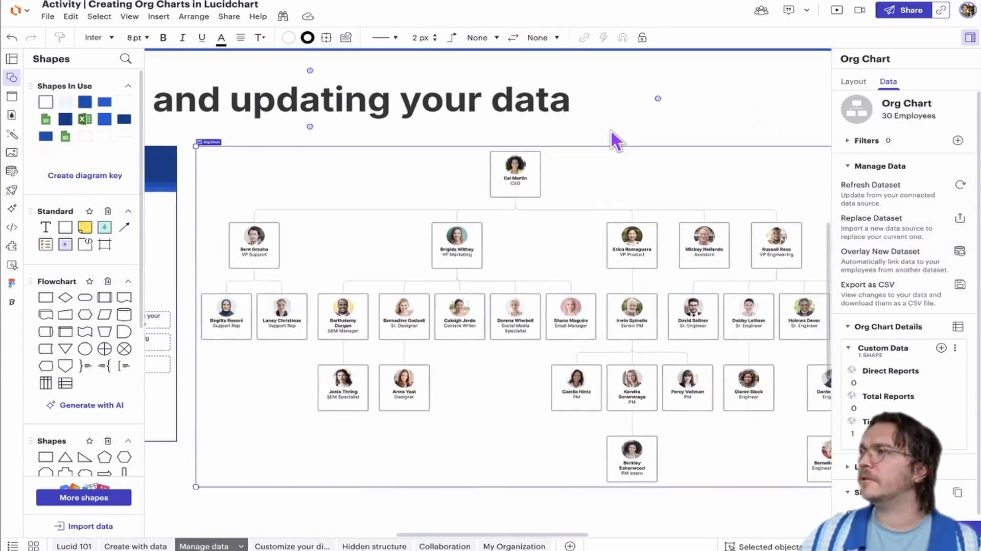
scroll(620, 129, down, 2)
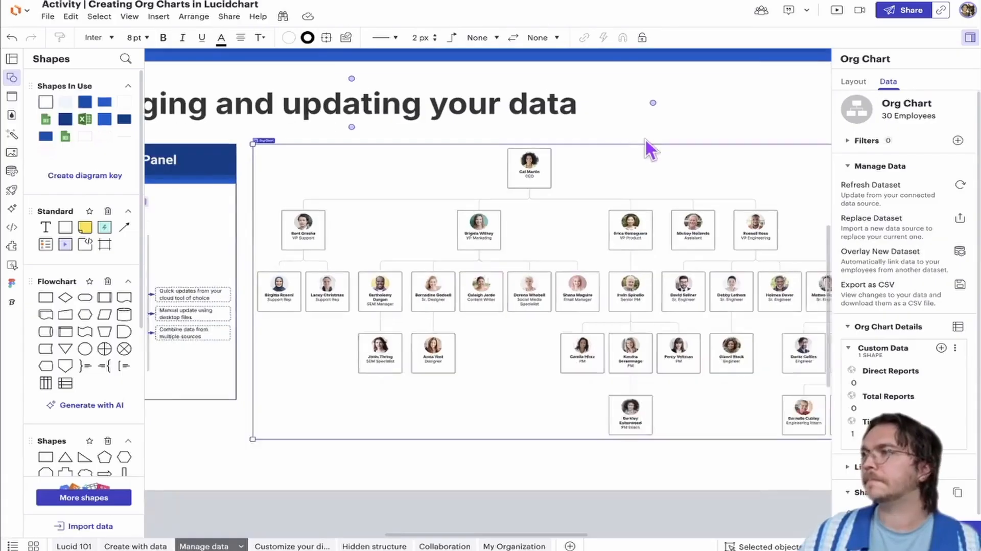
scroll(665, 125, right, 4)
scroll(665, 125, up, 1)
click(682, 128)
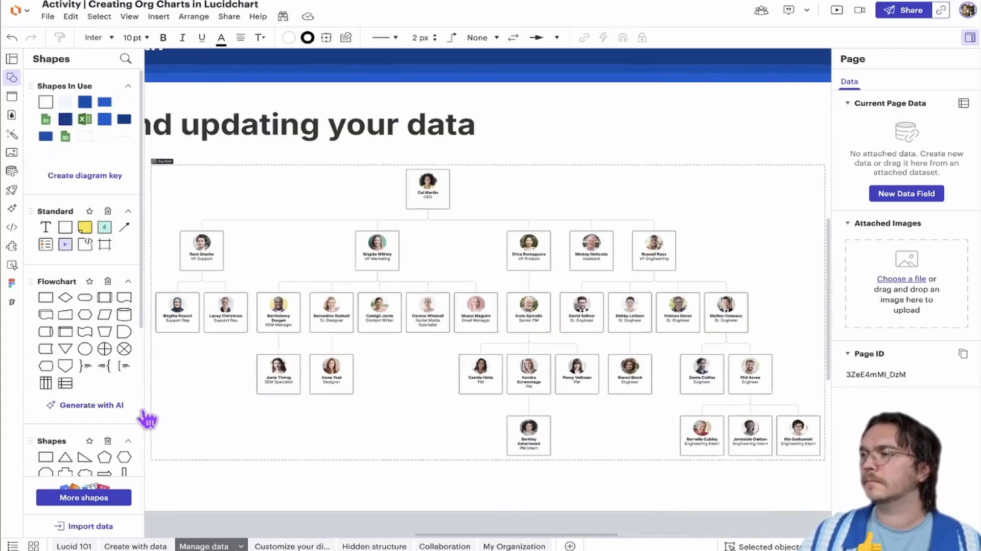
Open the page on customizing the diagram for clear insights and hide the contextual panel to view its org chart
click(299, 545)
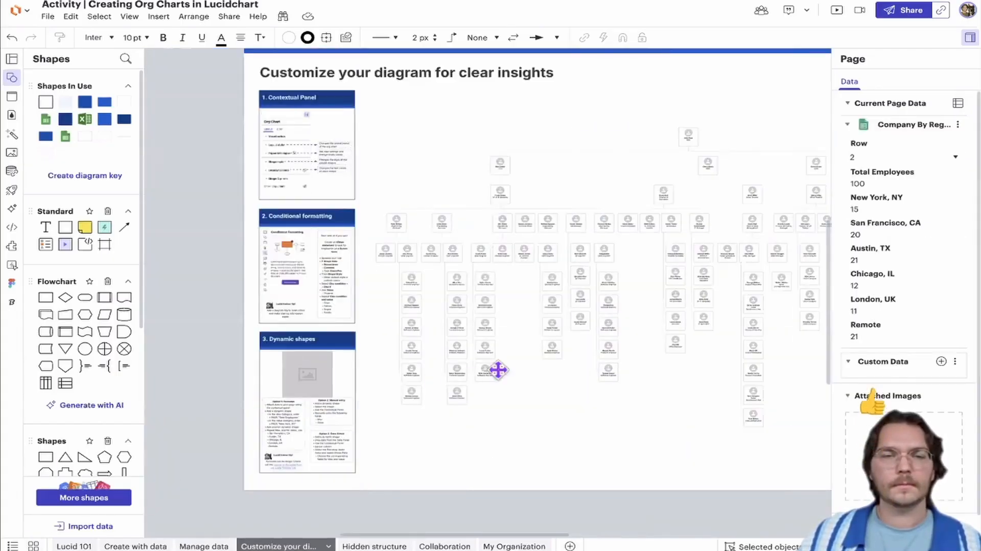
drag(498, 370, 364, 374)
click(970, 39)
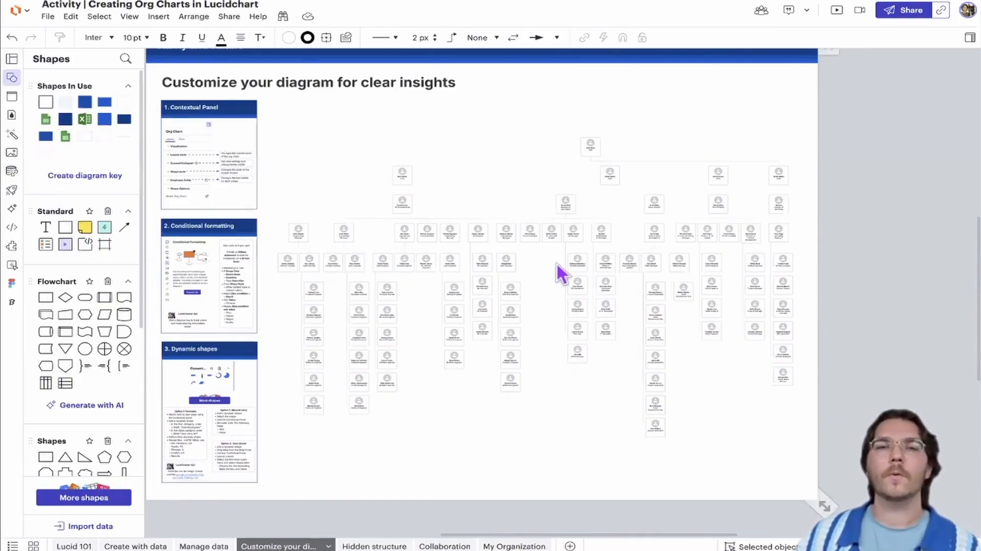
scroll(557, 262, up, 1)
drag(430, 181, 454, 181)
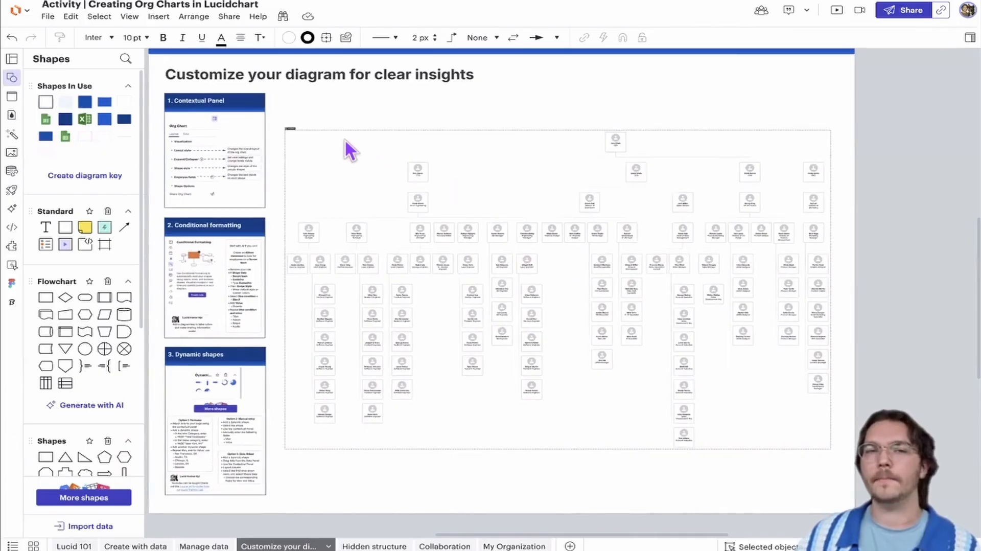
scroll(346, 137, up, 1)
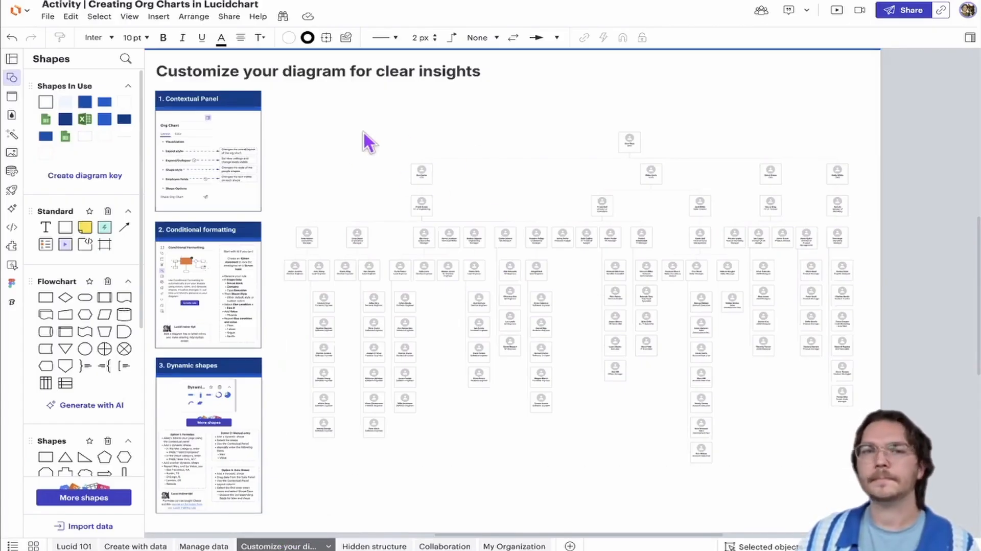
Select the org chart on the customization page and open its layout style settings
click(440, 211)
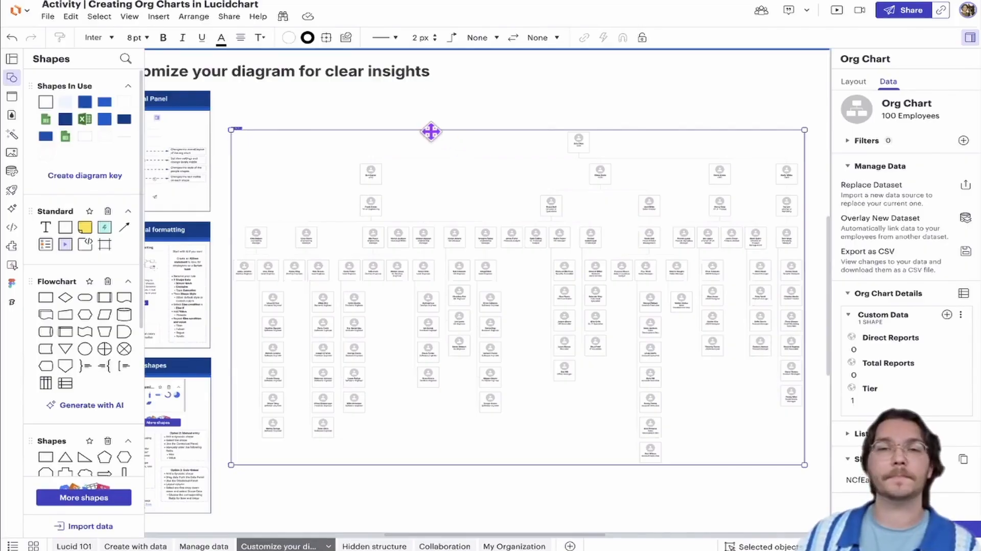
click(265, 124)
scroll(265, 128, up, 1)
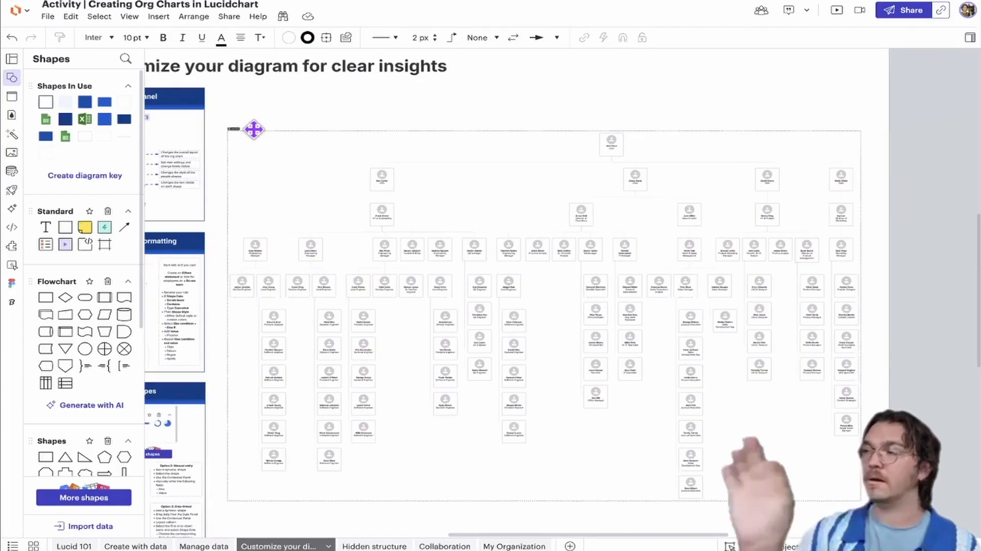
click(254, 130)
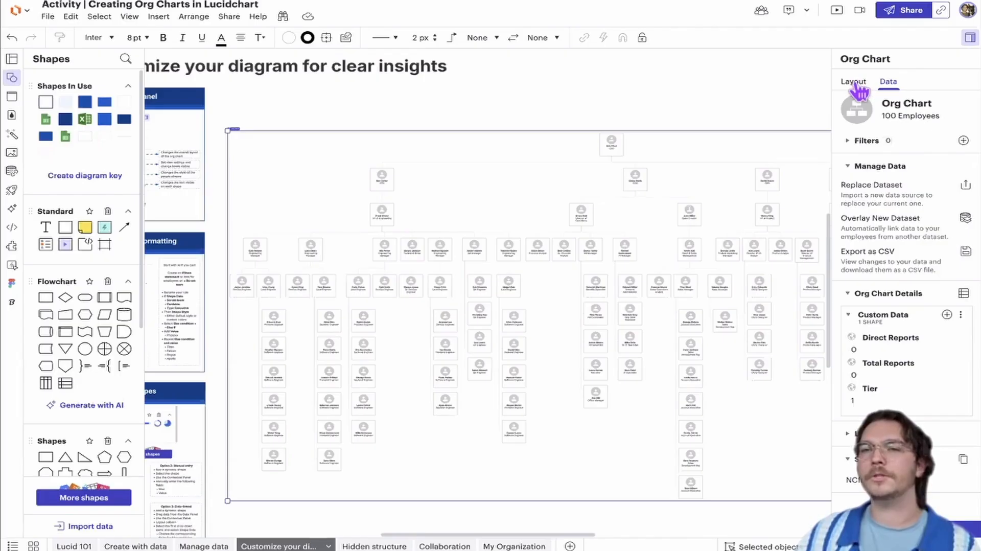
click(854, 82)
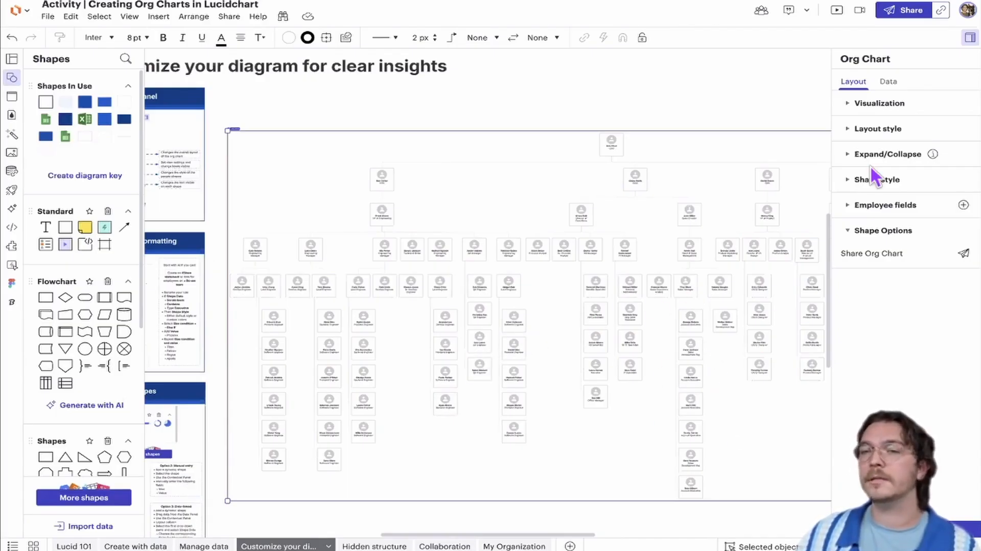
click(865, 134)
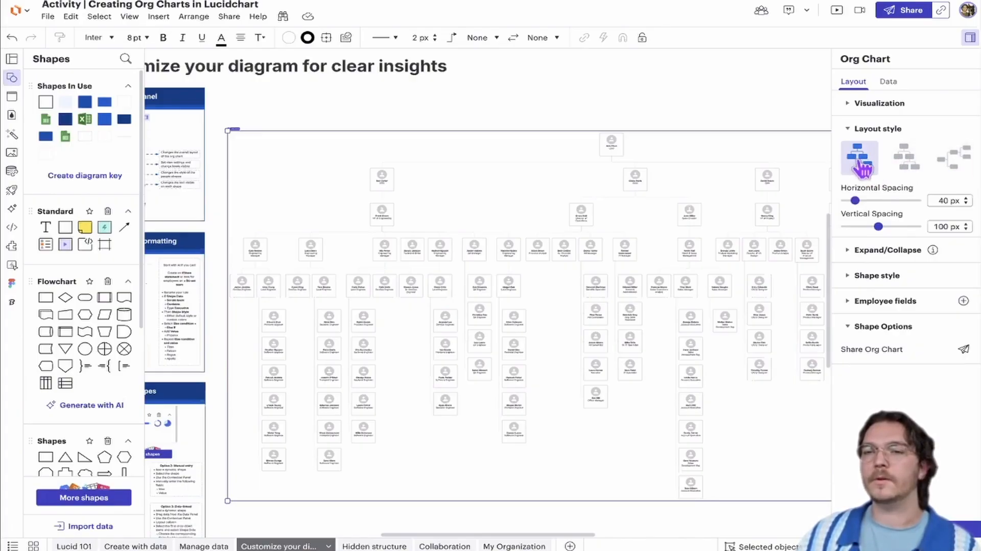
Examine the stacked lower-level teams, and try the layout style that spreads every level out horizontally
scroll(682, 321, up, 6)
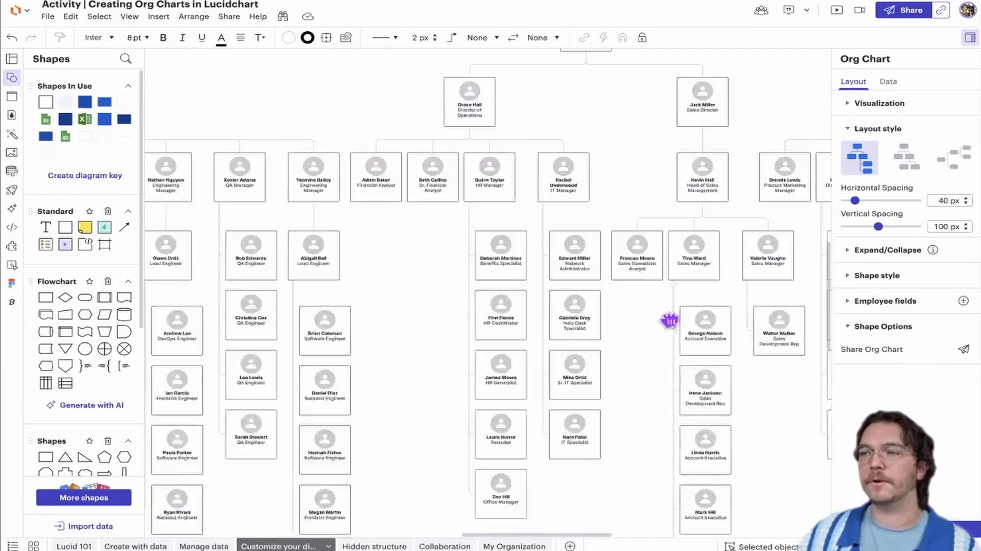
drag(670, 321, 596, 209)
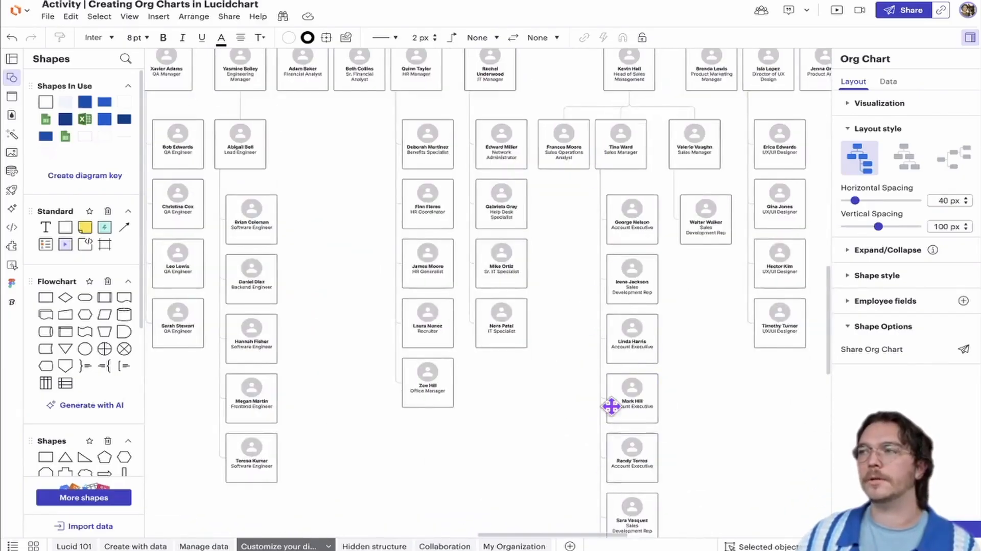
scroll(672, 398, down, 1)
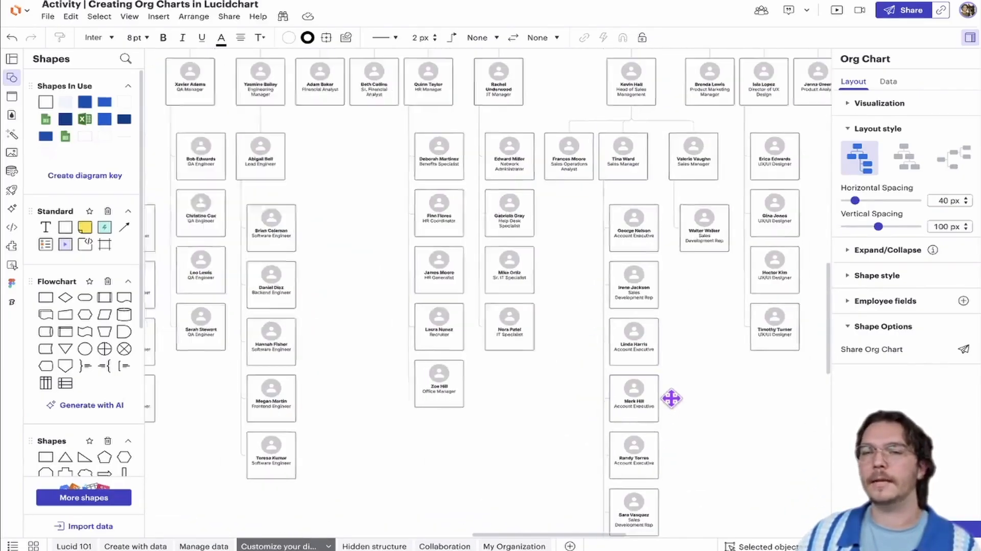
scroll(672, 398, down, 4)
click(907, 157)
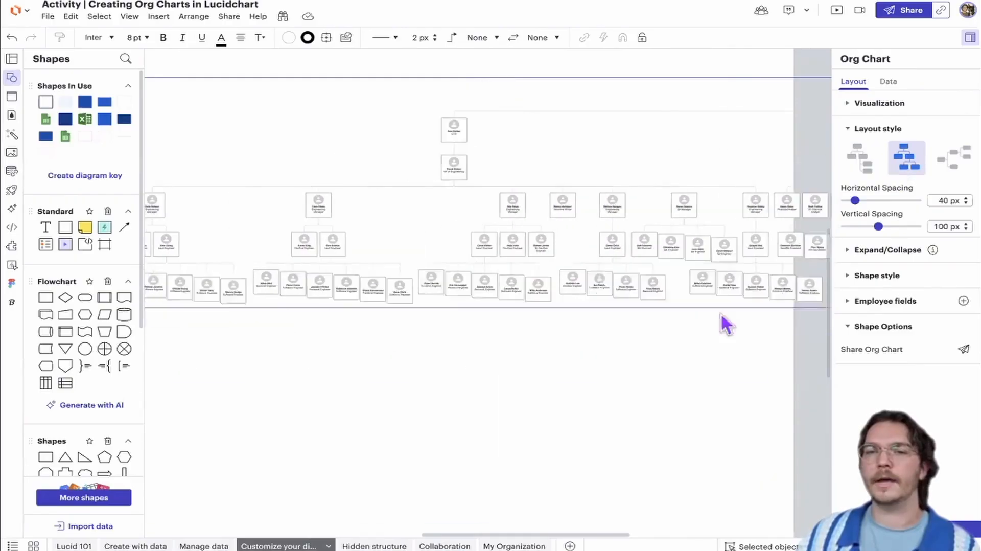
scroll(629, 328, down, 5)
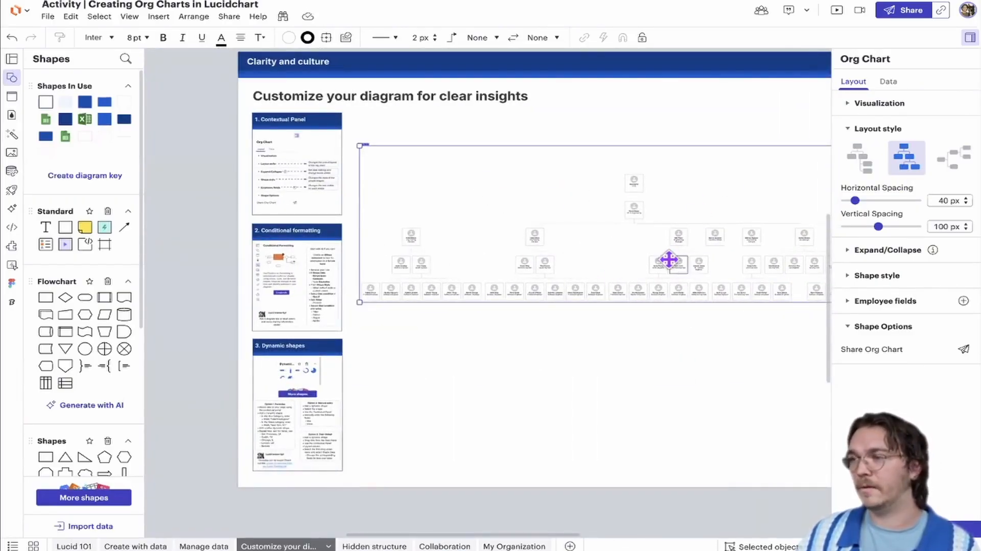
scroll(719, 264, right, 5)
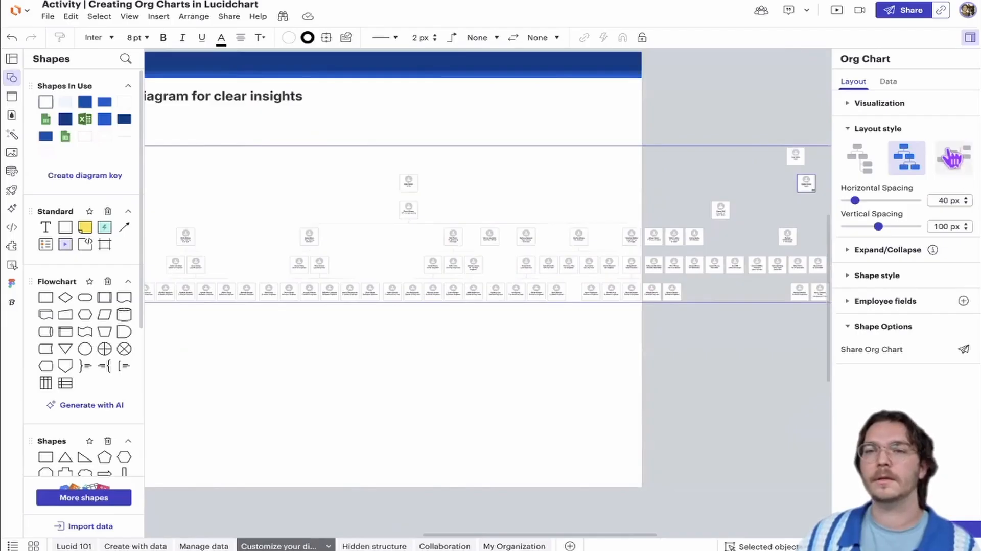
Try the left-to-right layout style on the org chart and look over its full length
click(953, 157)
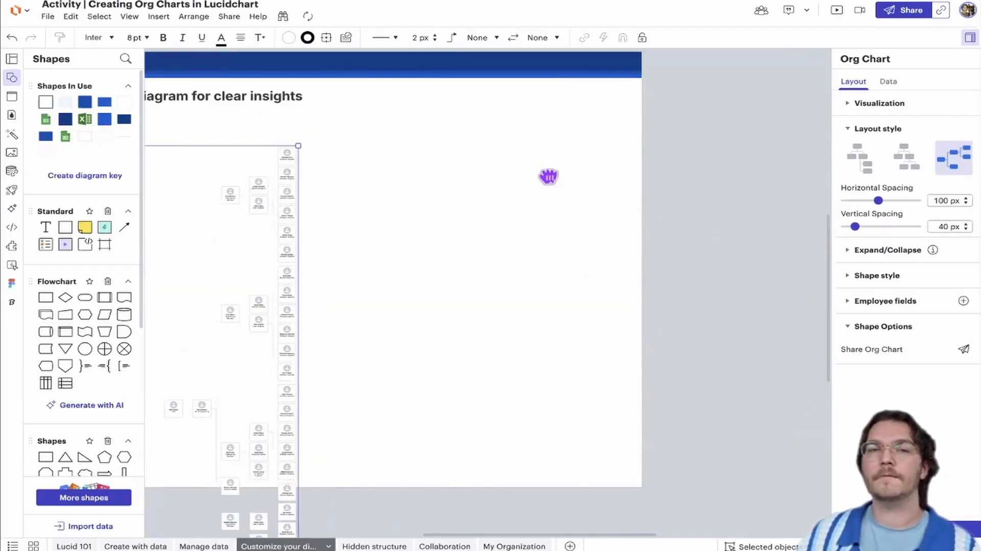
scroll(549, 176, down, 3)
scroll(549, 176, left, 3)
drag(366, 254, 425, 226)
scroll(516, 285, down, 1)
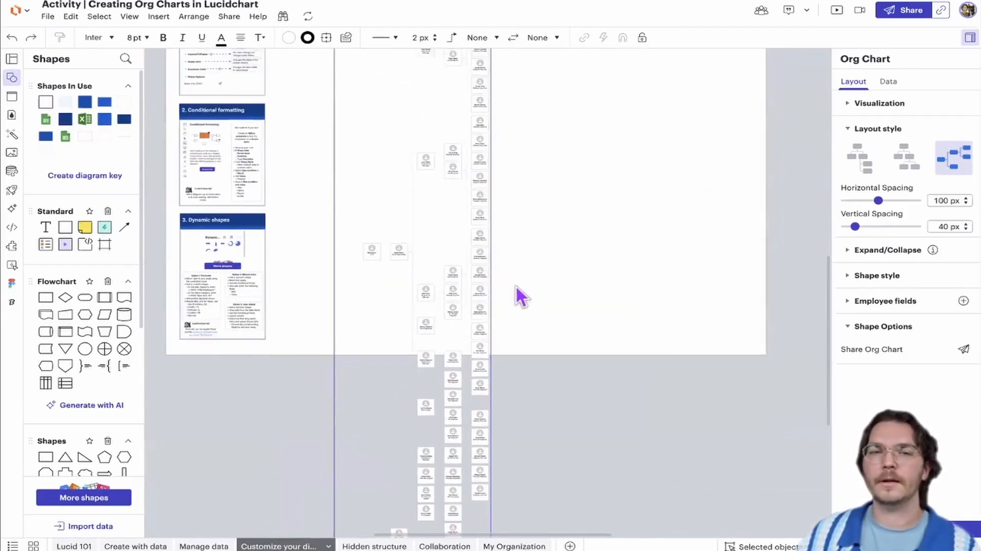
scroll(517, 284, down, 4)
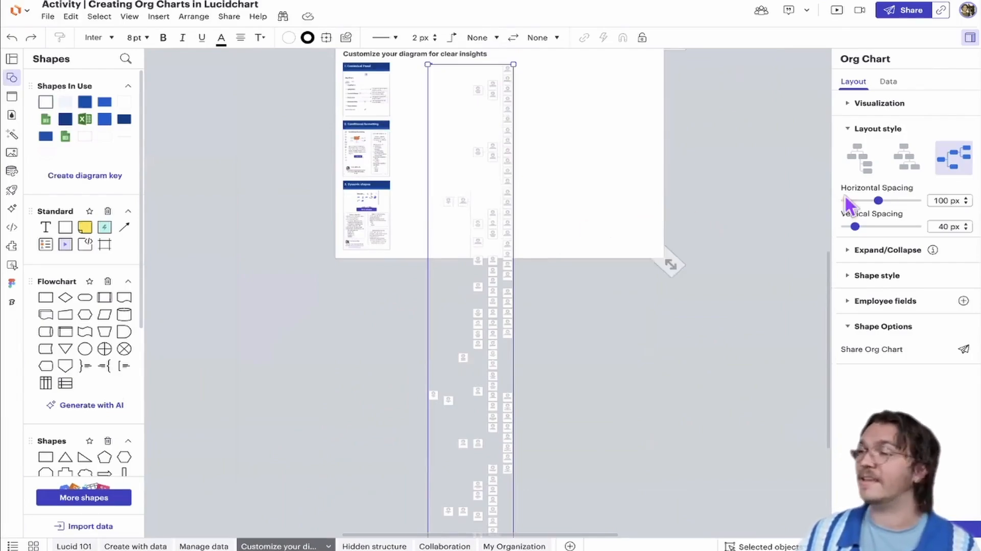
Return the org chart to the top-down layout with stacked lower-level teams and move it left to fit inside the page
click(862, 164)
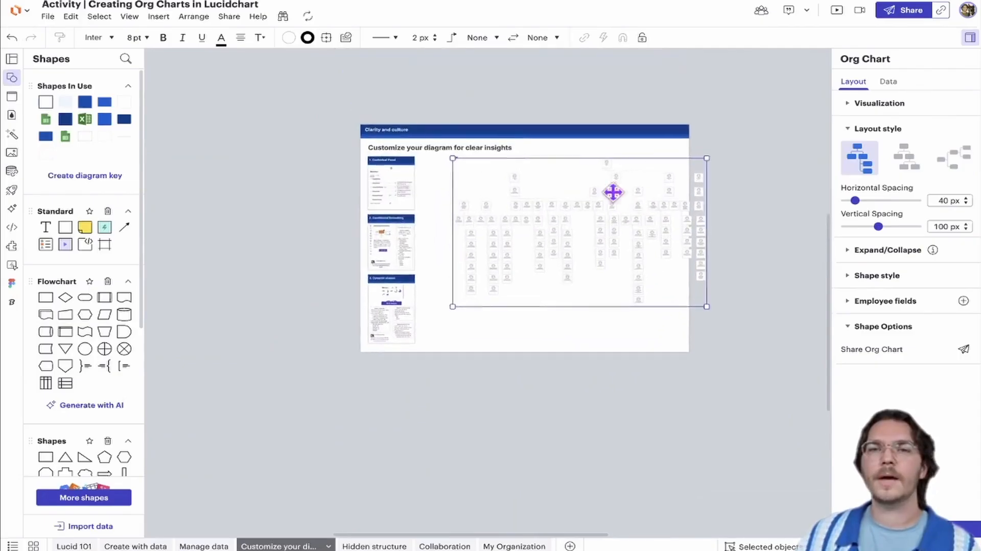
drag(577, 166, 550, 173)
scroll(669, 220, up, 3)
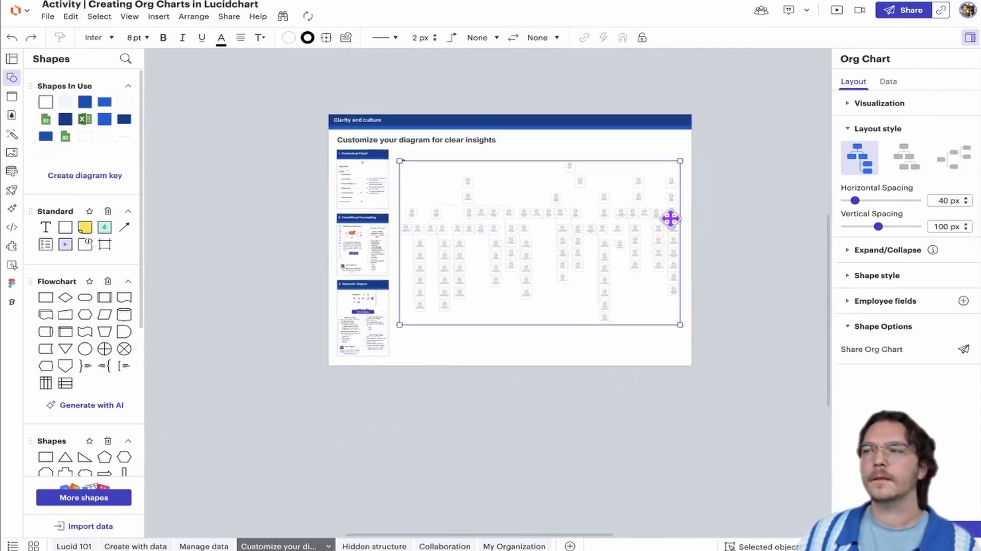
scroll(671, 220, up, 3)
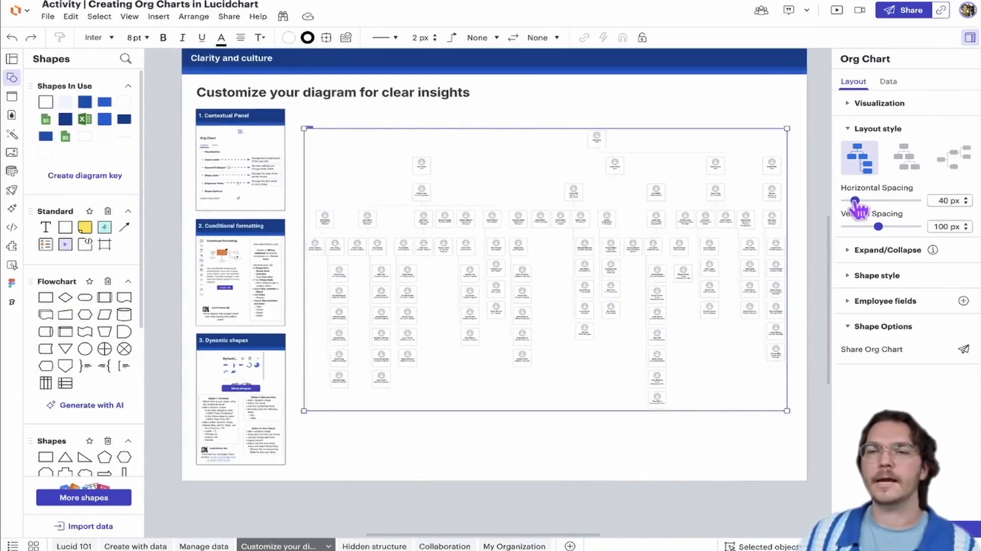
Try 15 px for both the horizontal and vertical spacing of the org chart, and widen both spacings again
drag(856, 202, 879, 226)
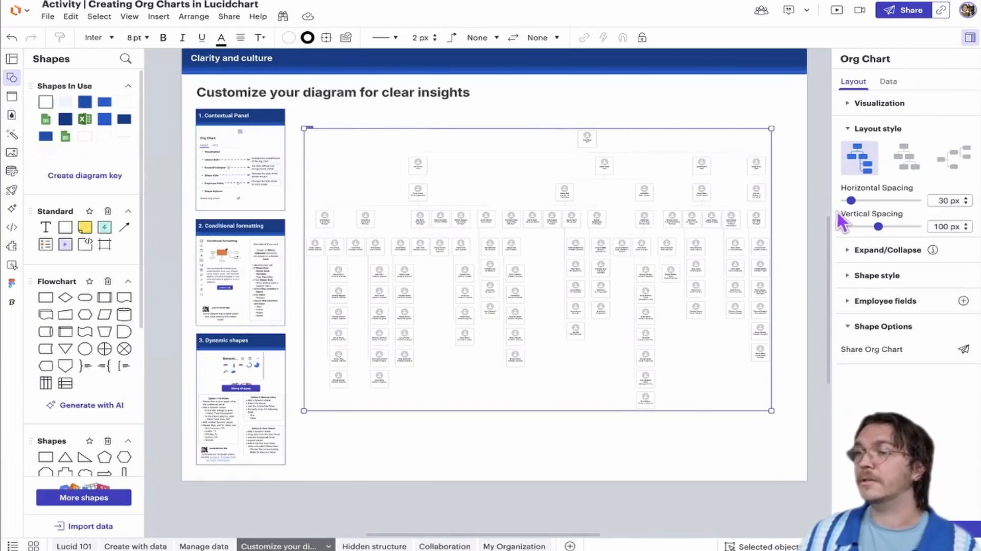
drag(851, 201, 845, 227)
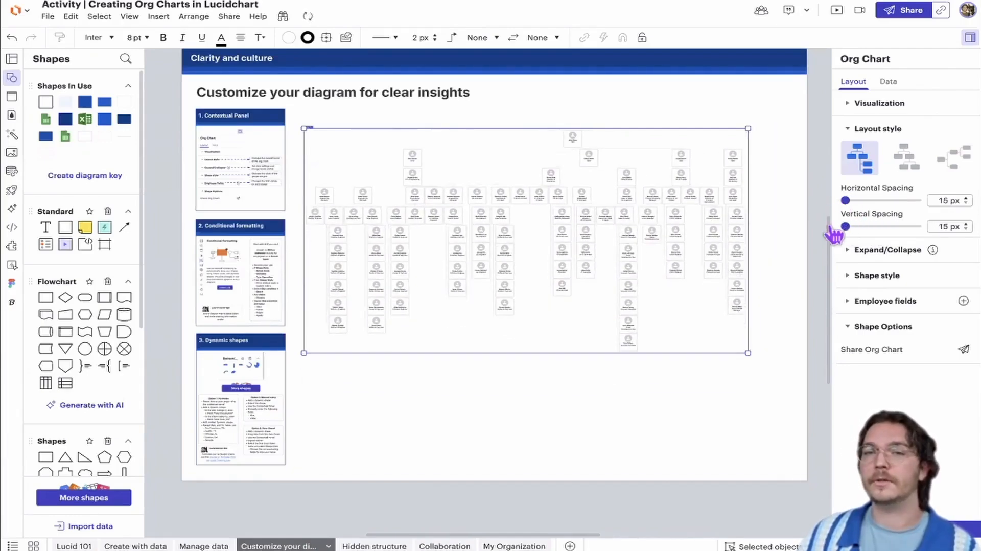
scroll(561, 210, up, 3)
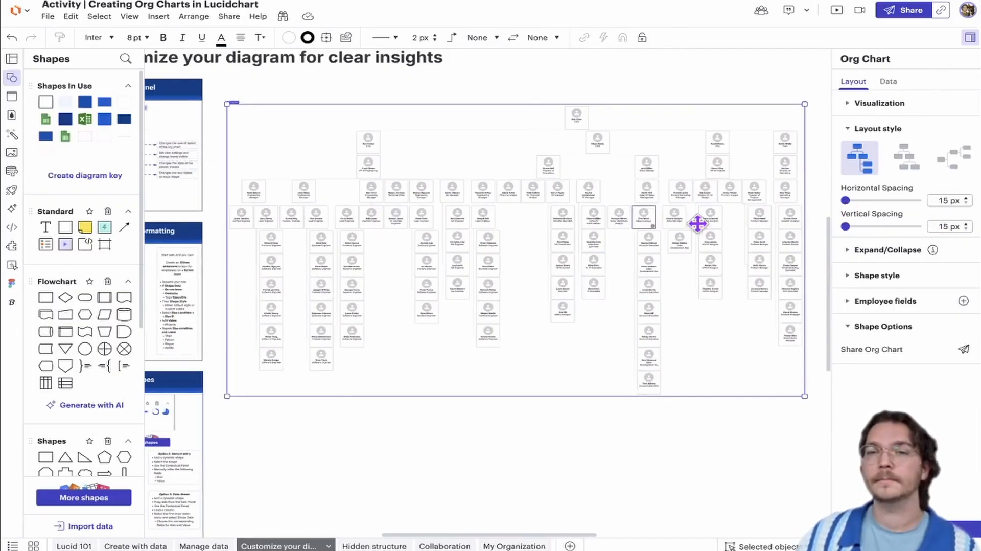
drag(846, 201, 852, 226)
click(864, 129)
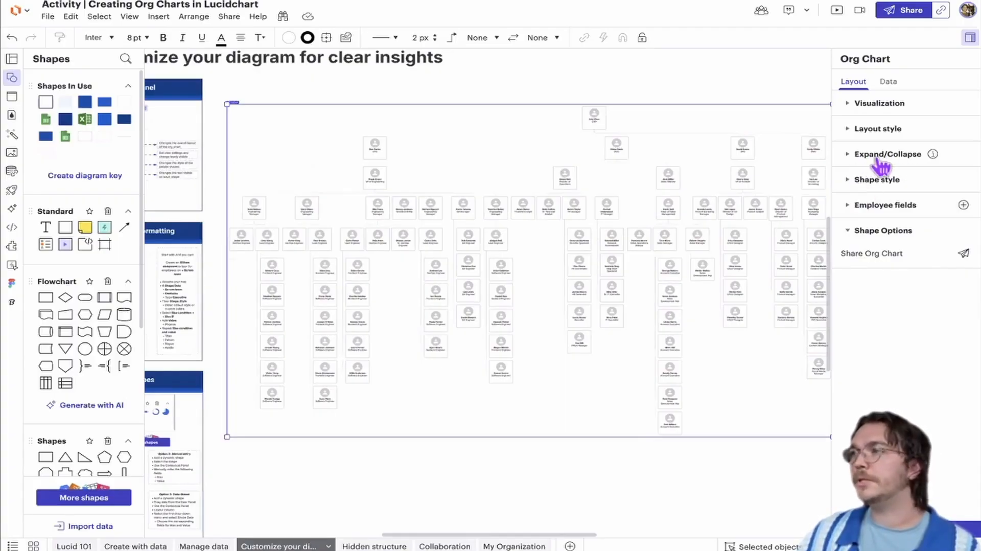
Collapse the org chart in the shared view to show only Level 1, and look at the remaining shapes
click(872, 163)
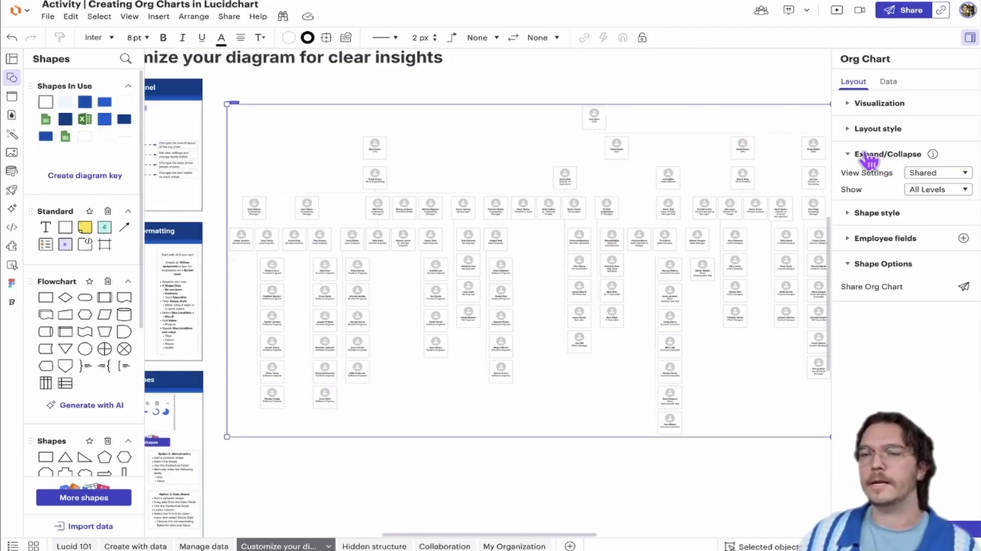
click(926, 193)
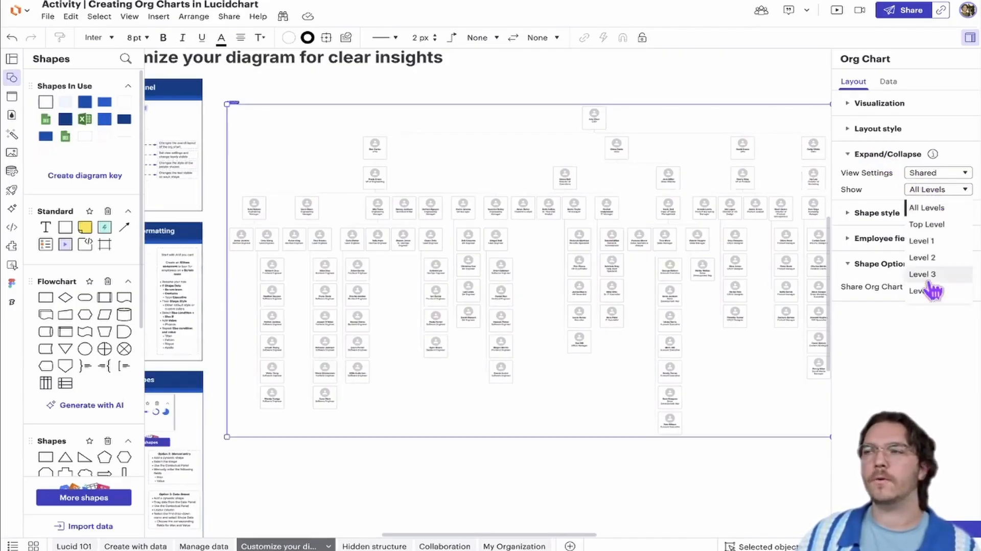
click(922, 241)
scroll(234, 142, up, 4)
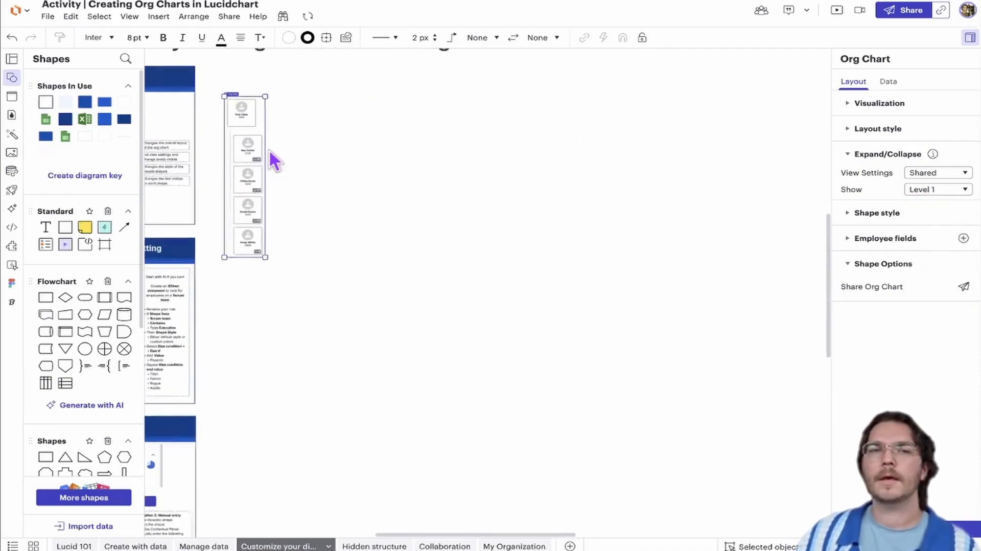
drag(295, 149, 442, 173)
scroll(387, 164, up, 5)
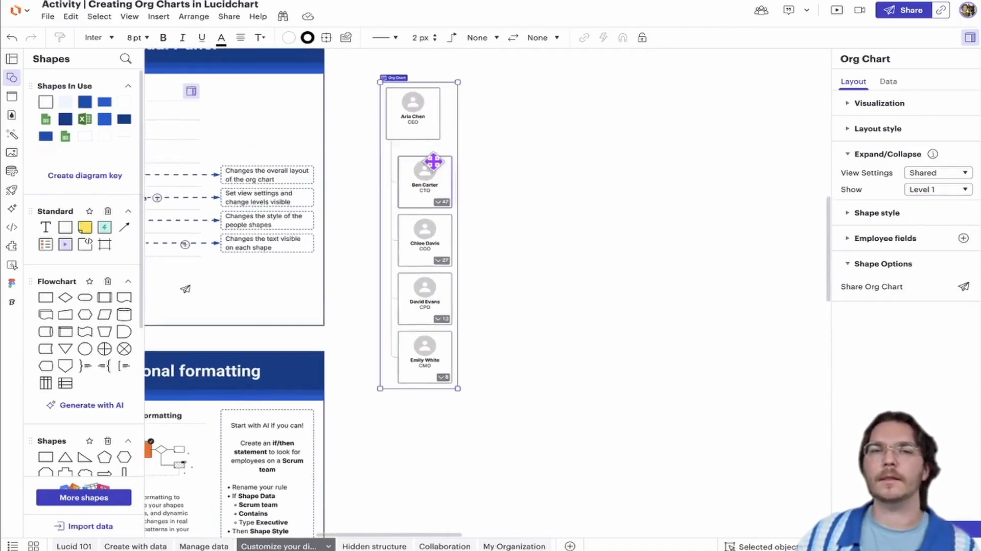
scroll(434, 160, up, 1)
scroll(415, 111, up, 1)
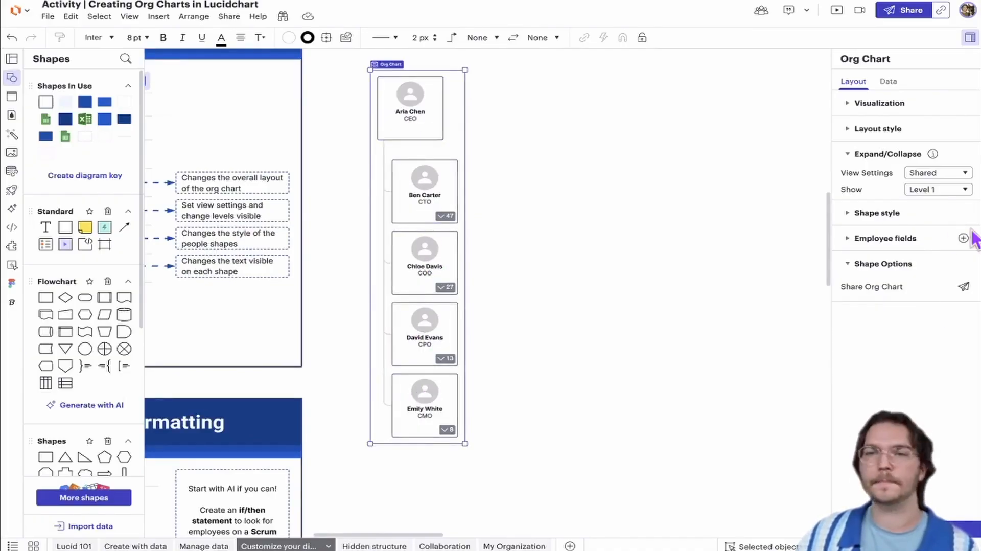
Try showing the org chart down to Level 2, and restore all levels
click(948, 190)
click(935, 258)
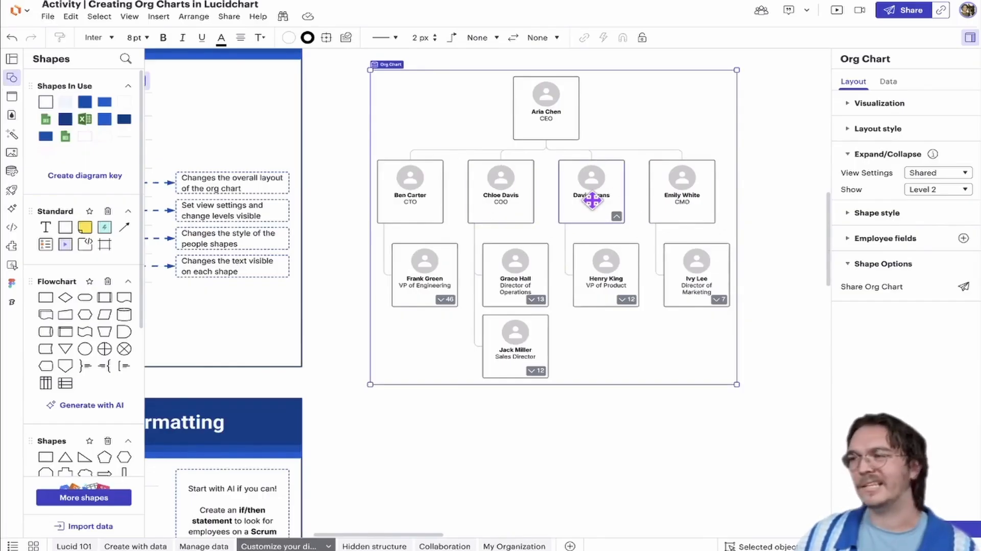
scroll(603, 209, down, 3)
scroll(604, 210, right, 1)
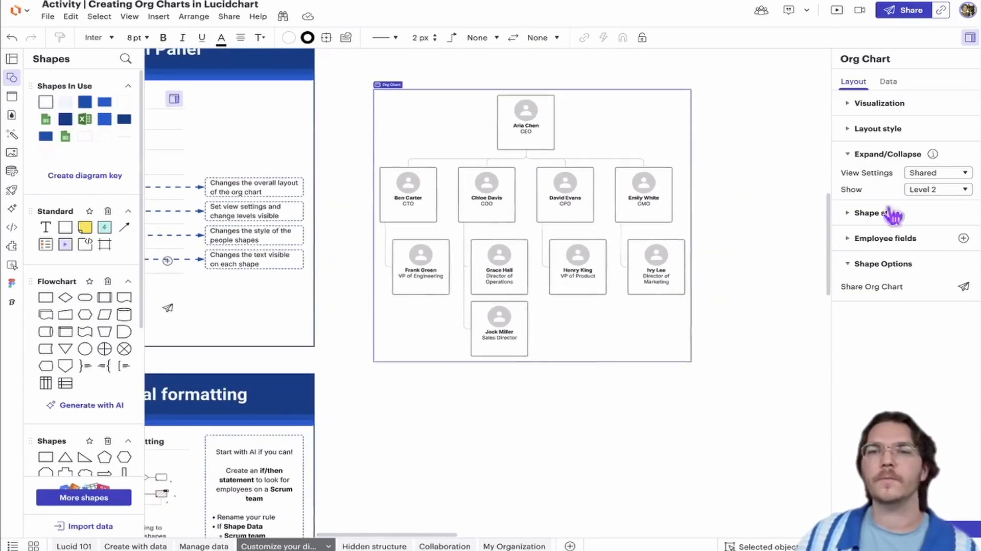
click(936, 194)
click(935, 210)
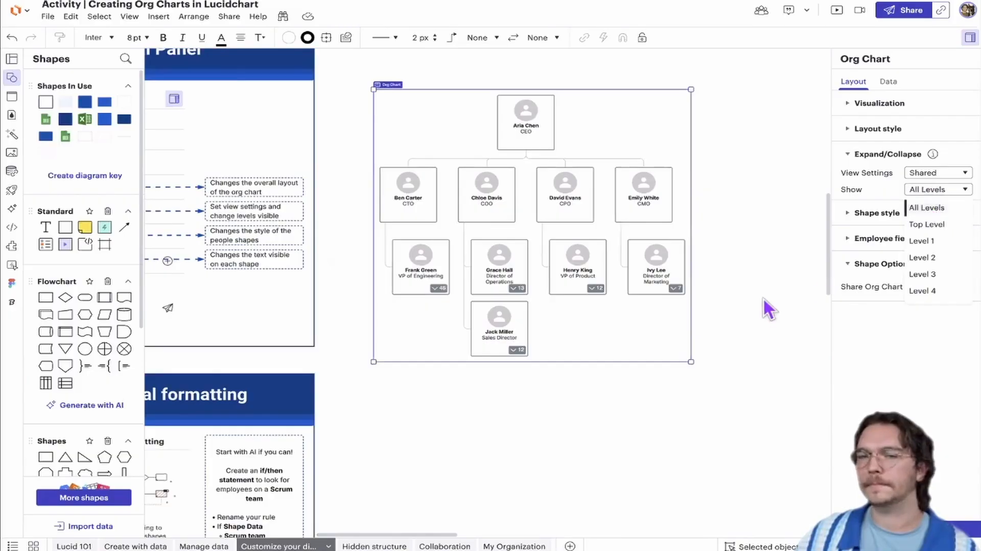
scroll(554, 248, up, 3)
scroll(567, 240, down, 2)
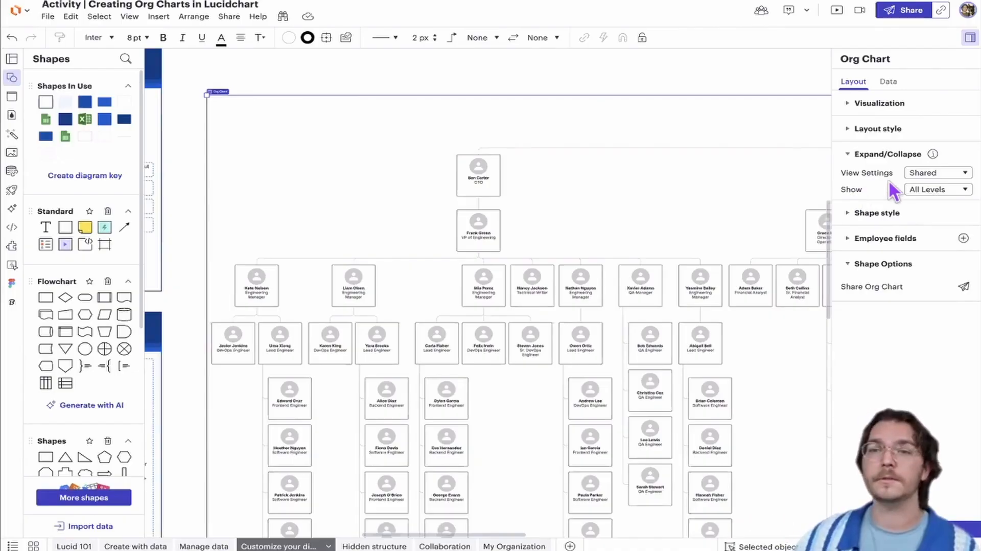
Switch the org chart's view settings to Personal and show it down to Level 3
click(923, 174)
click(929, 175)
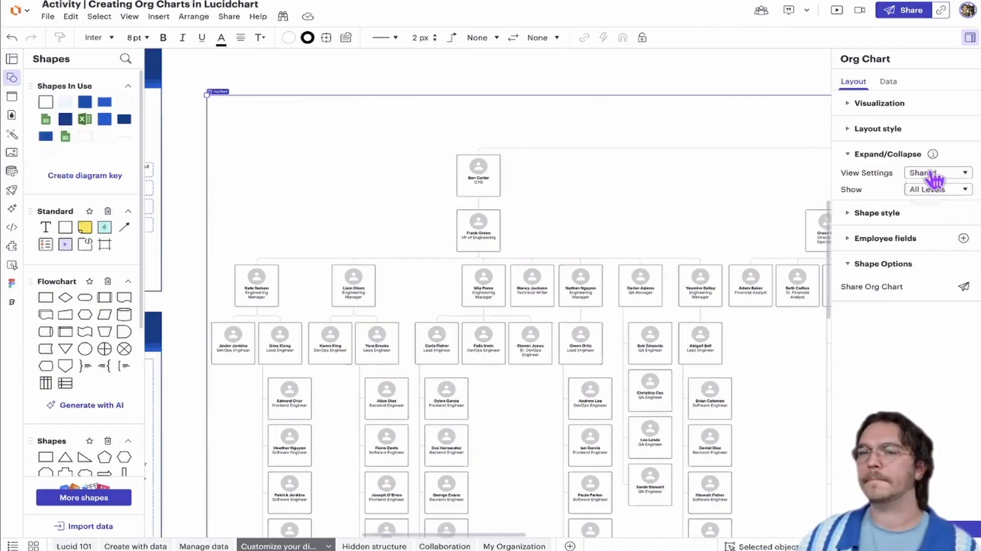
click(930, 175)
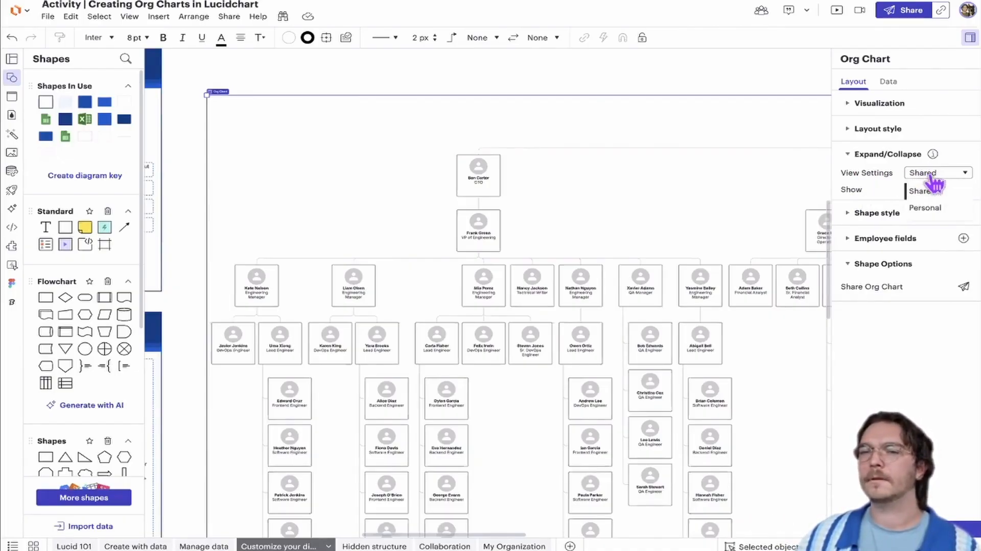
click(931, 209)
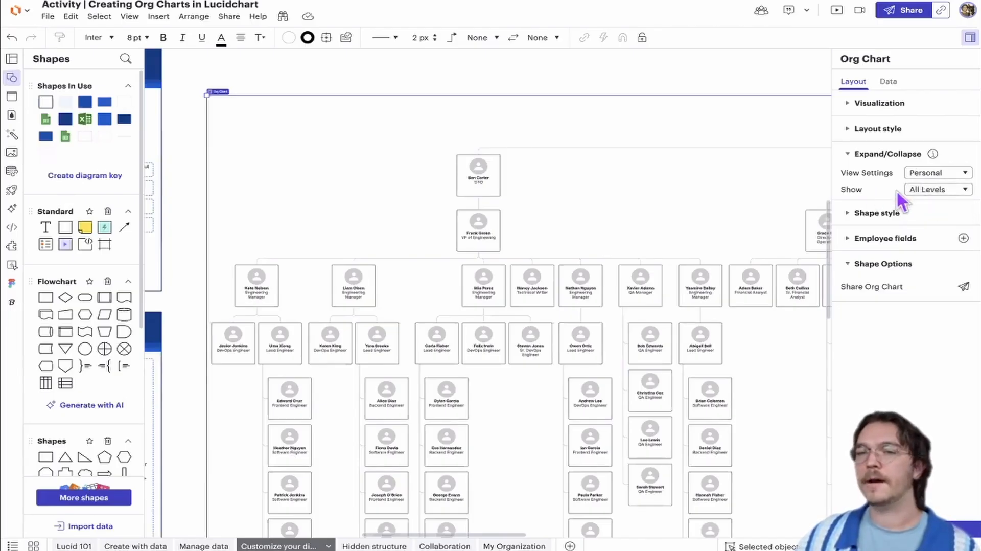
click(943, 190)
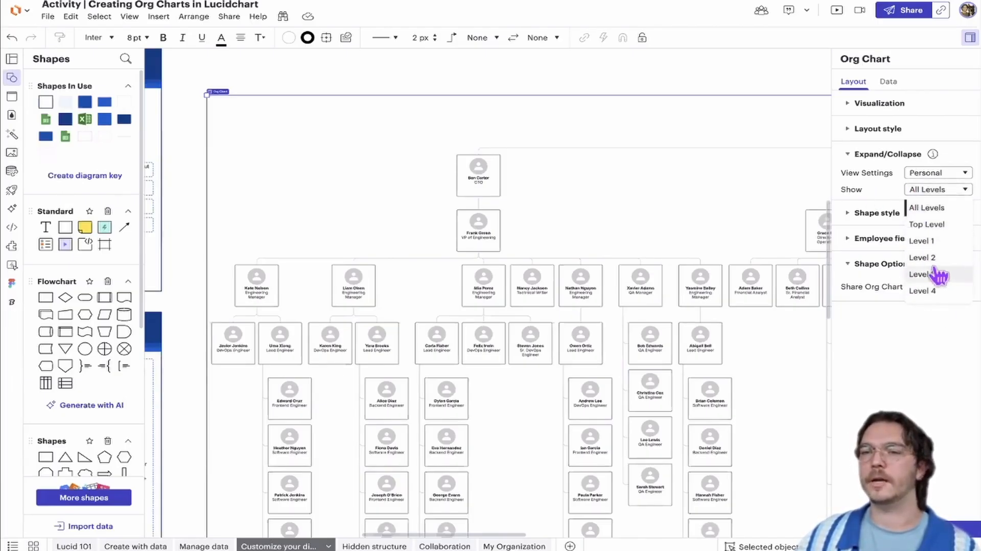
click(925, 274)
scroll(445, 198, left, 3)
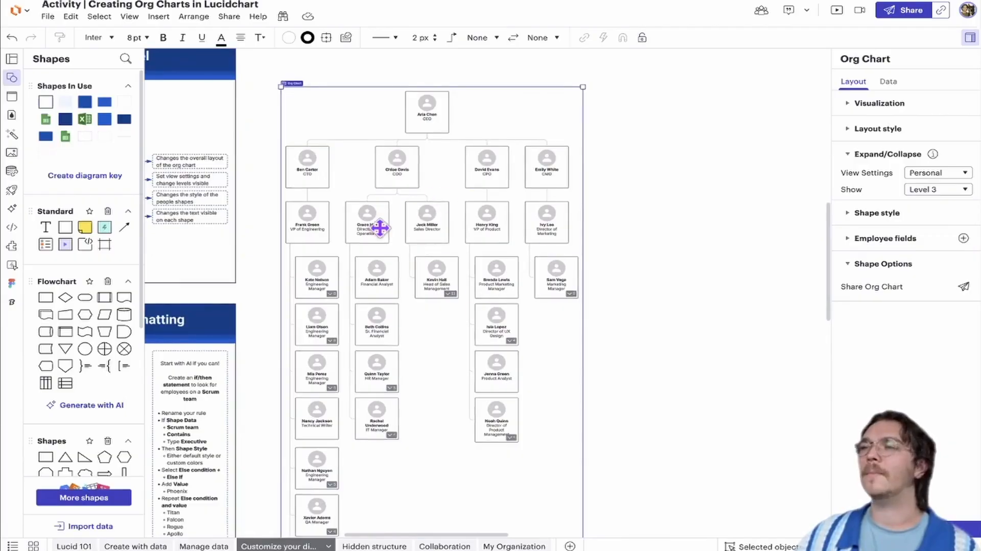
scroll(410, 338, down, 1)
scroll(410, 339, left, 2)
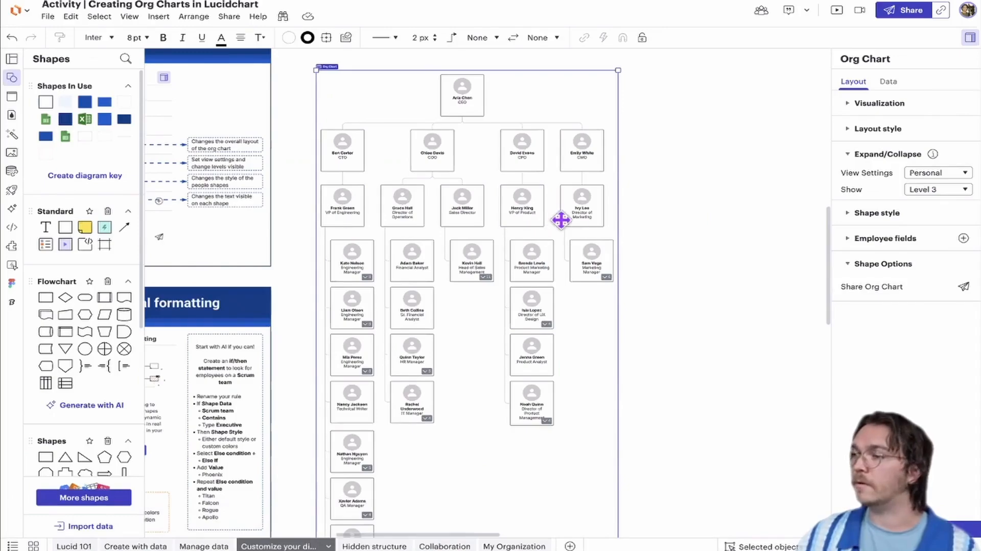
Return the view settings to Shared and show the org chart down to Level 2
click(941, 173)
click(901, 191)
click(940, 190)
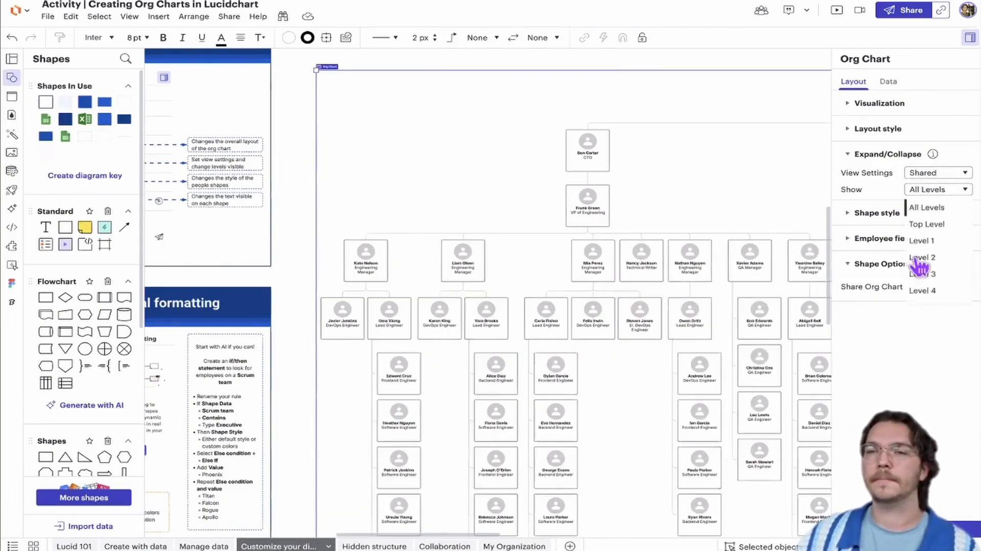
click(938, 258)
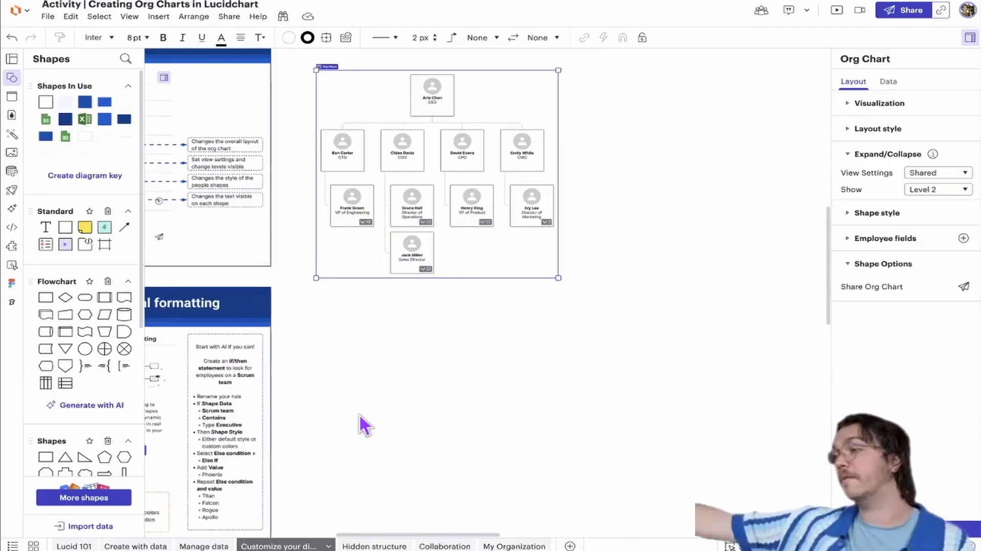
Show all levels of the org chart in the shared view
click(946, 198)
click(926, 208)
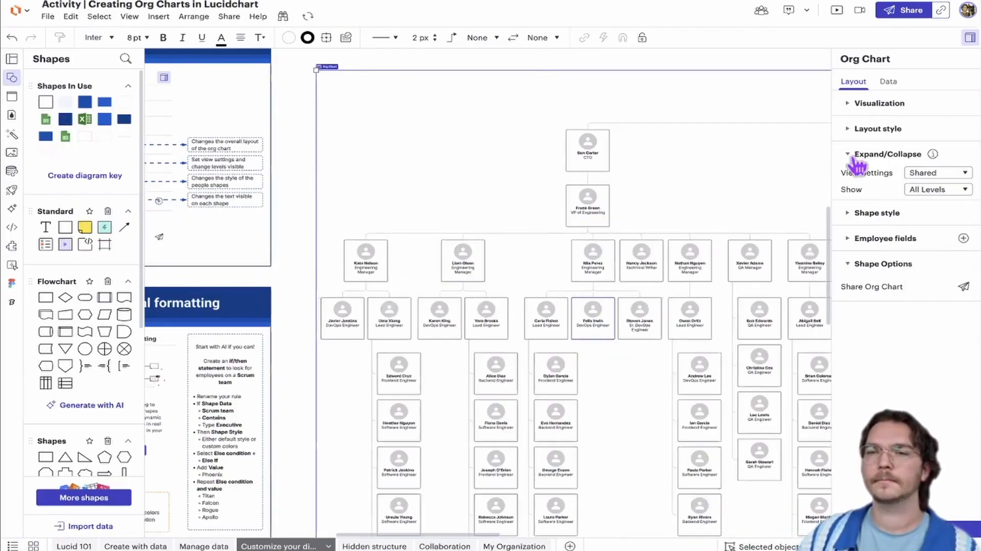
click(857, 155)
scroll(734, 223, right, 8)
scroll(734, 223, down, 2)
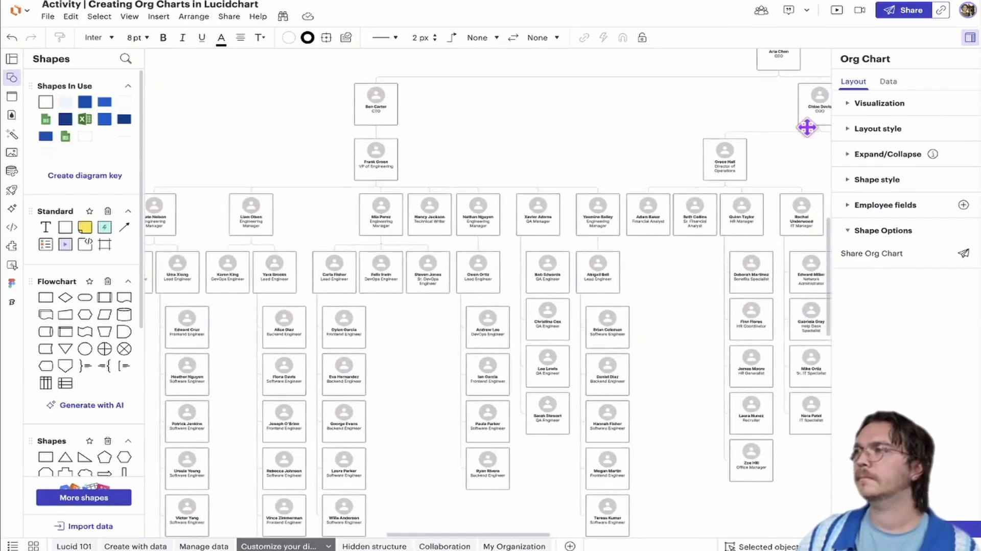
Try the offset-photo, photo-free box and text-only shape styles on the org chart, and return to the style with the photo above the name
click(862, 183)
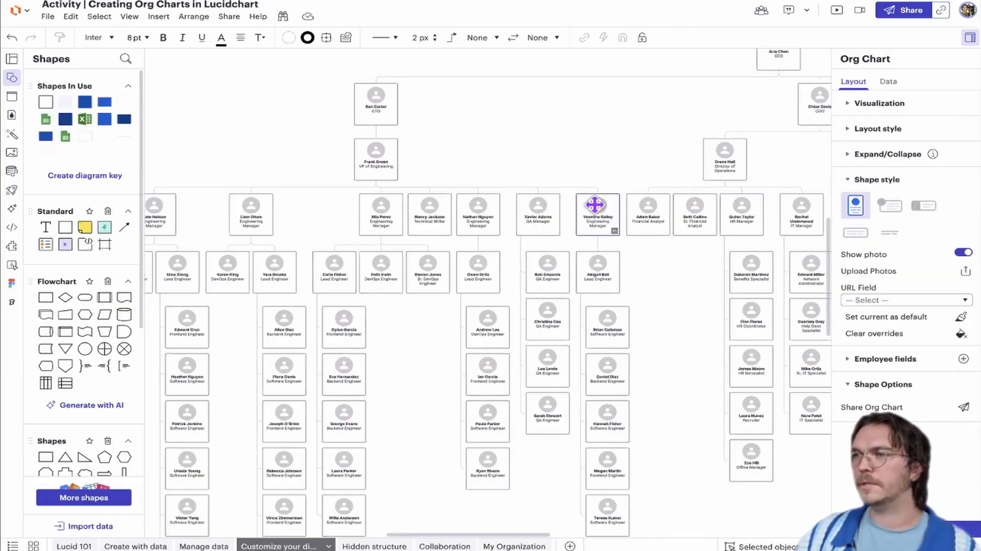
double_click(853, 182)
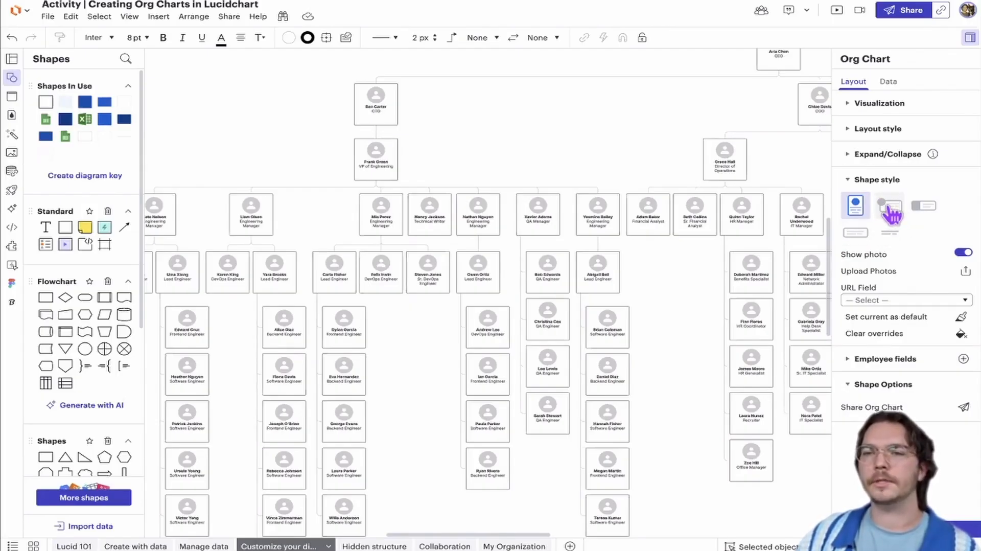
click(890, 207)
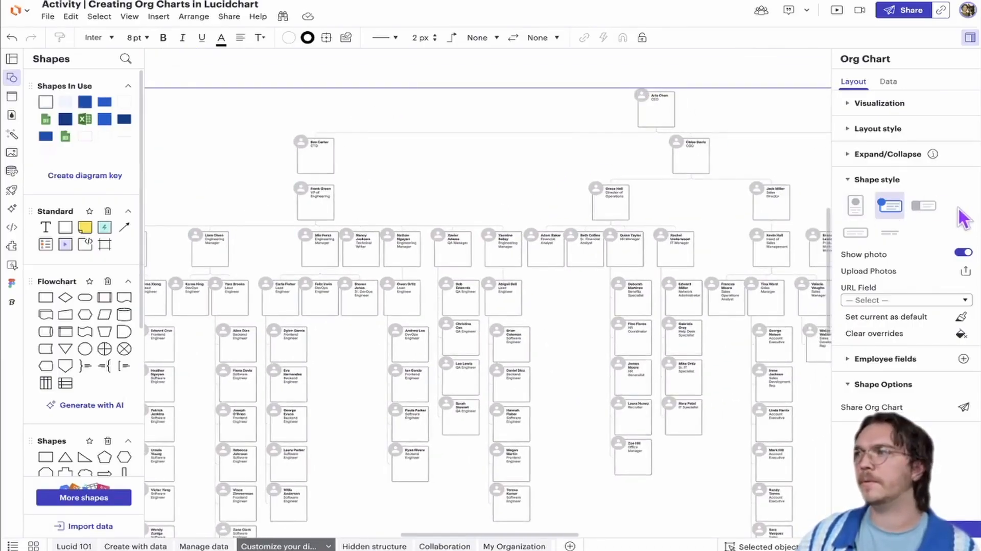
click(926, 207)
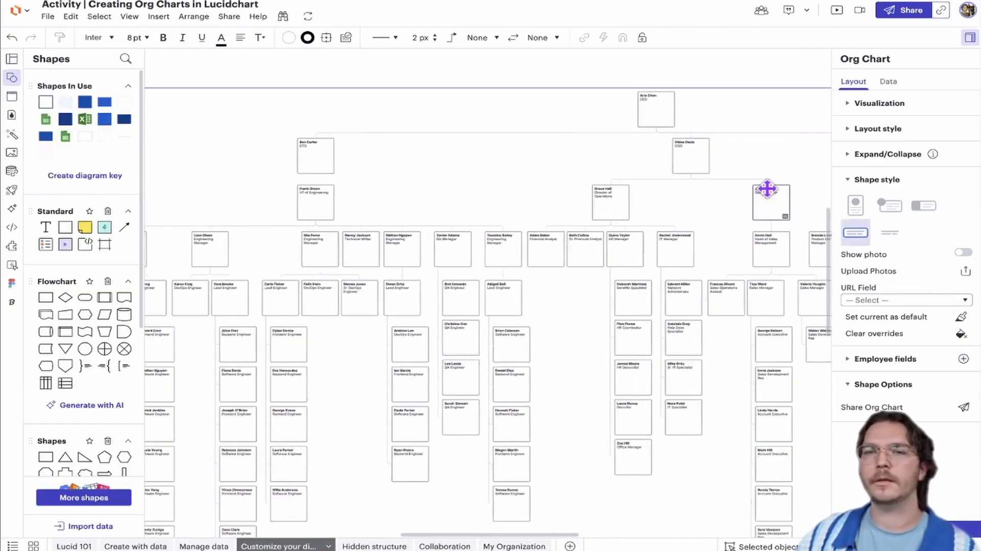
click(890, 234)
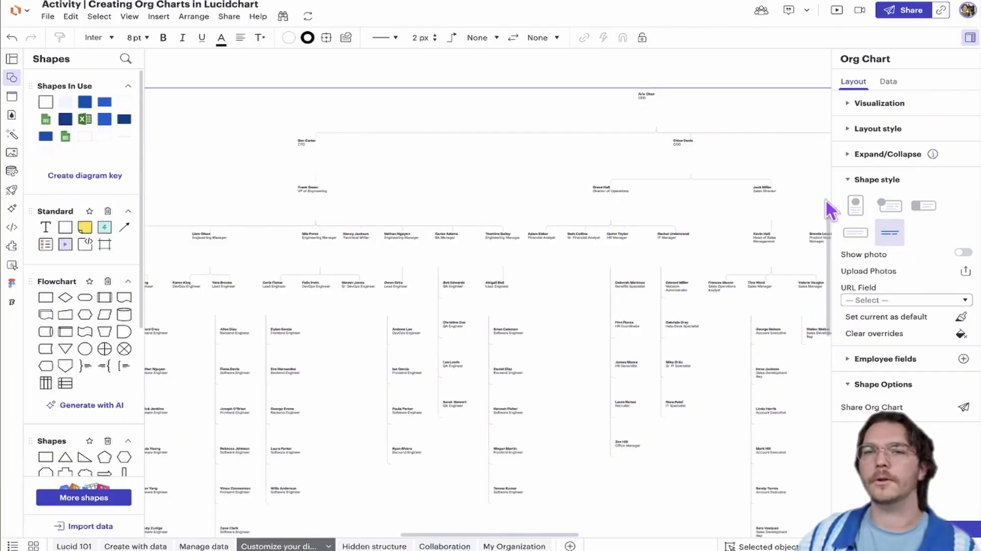
click(856, 207)
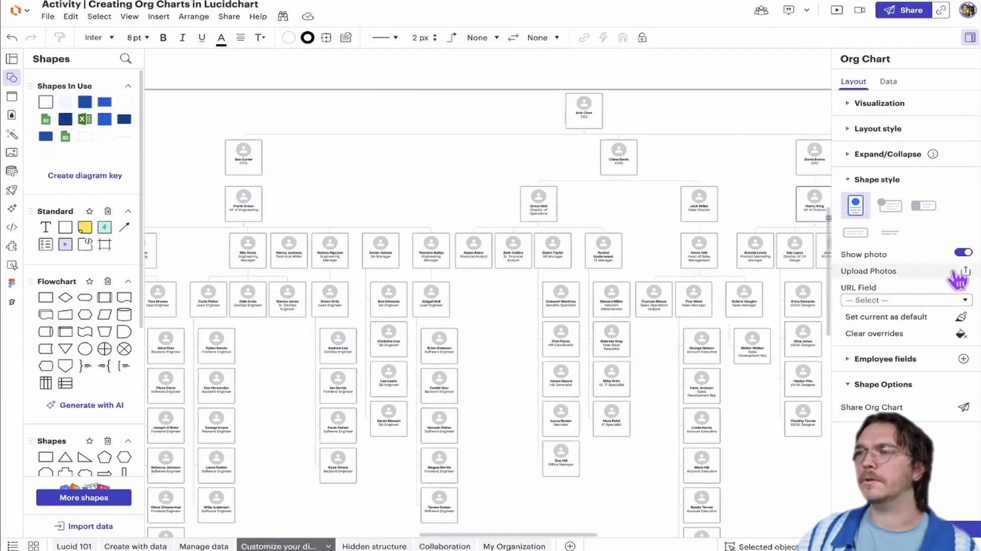
Check which data fields are offered as the photo URL field, leaving it unselected
click(941, 300)
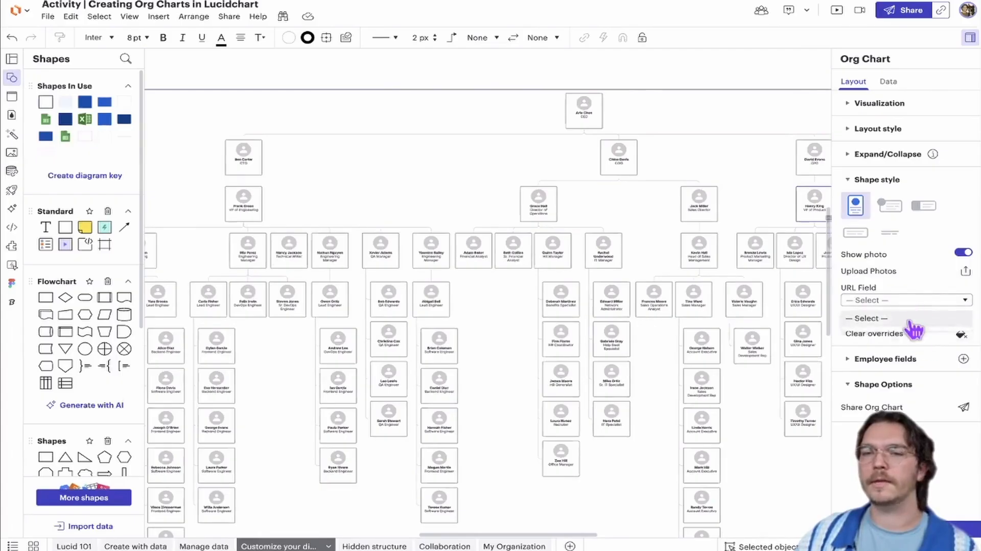
click(918, 282)
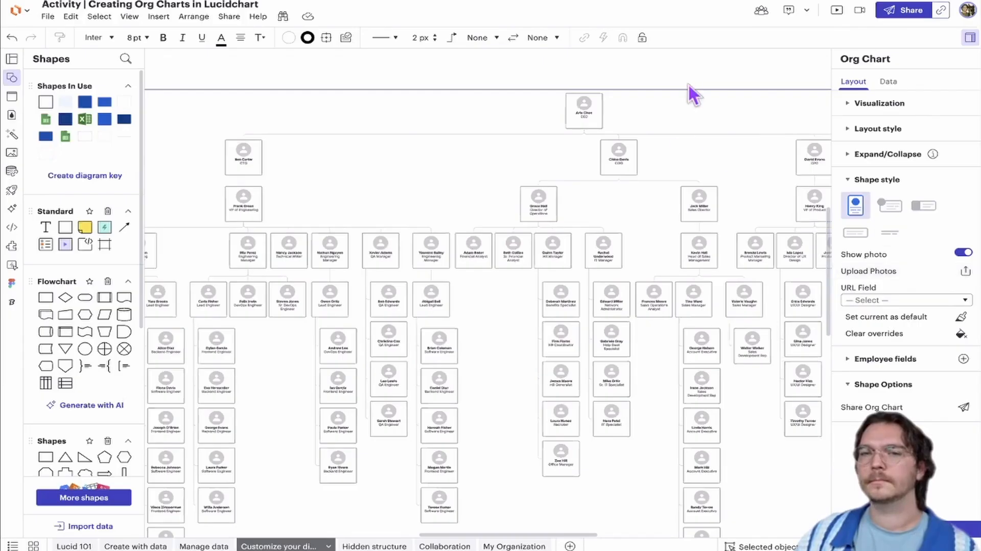
scroll(650, 72, right, 2)
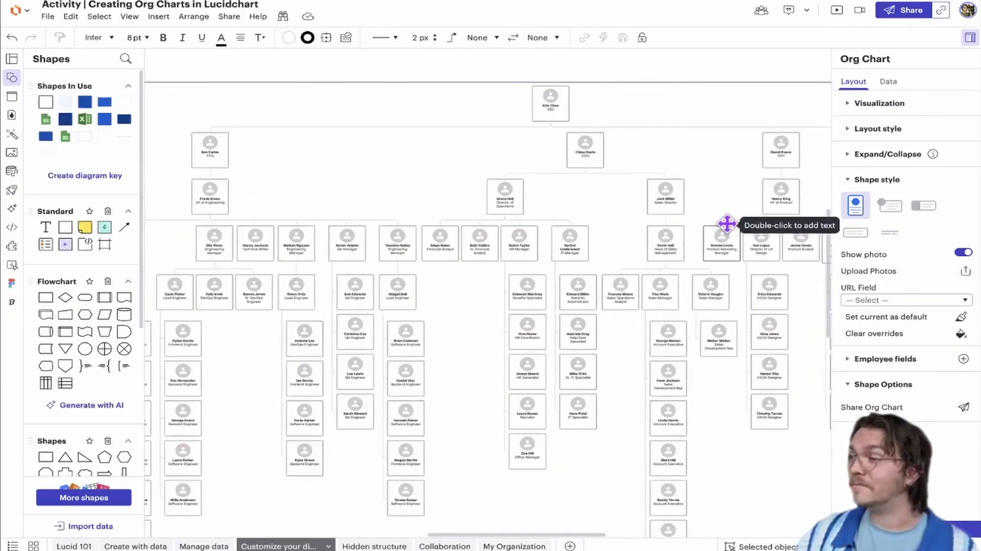
click(849, 182)
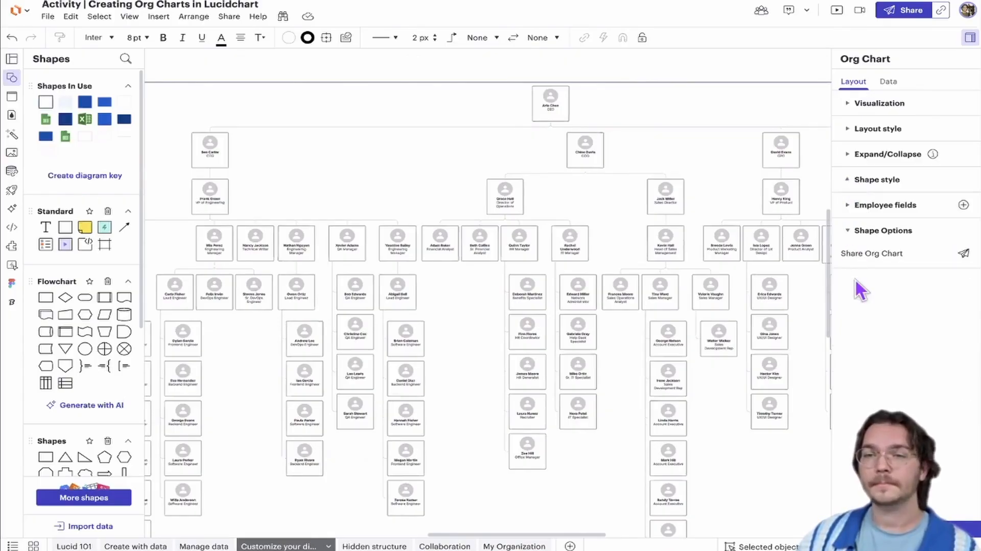
Review the list of employee fields and examine how Name and Role appear on the top-level shapes
click(849, 206)
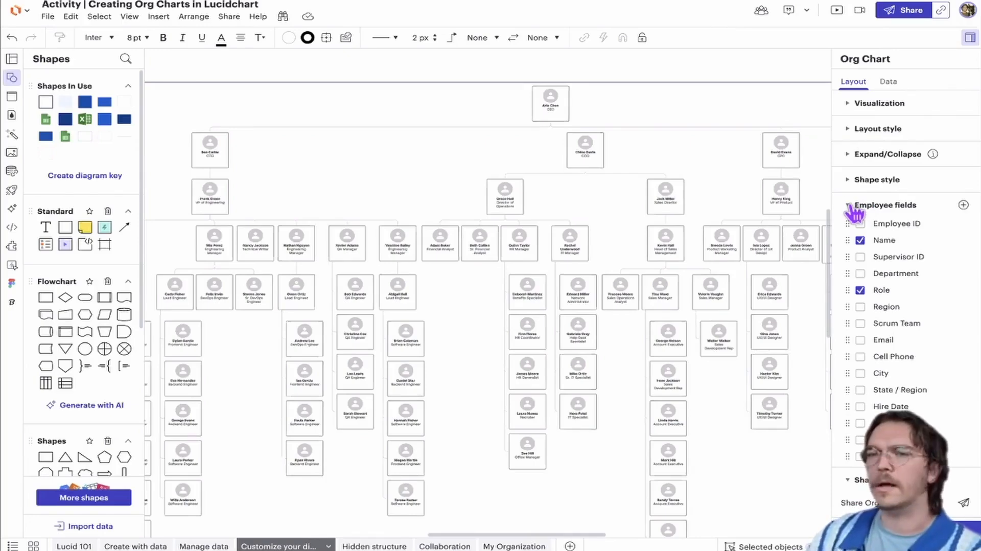
click(852, 207)
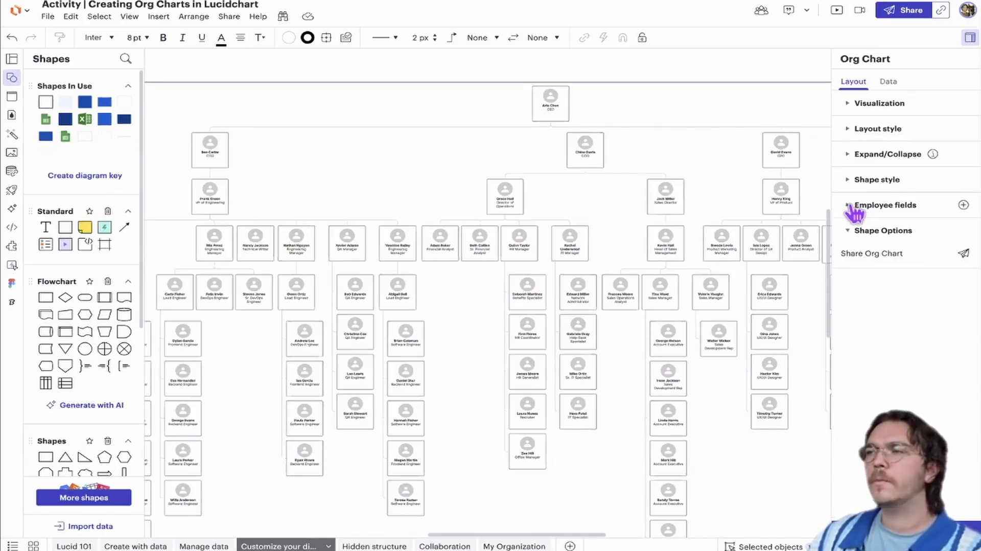
click(853, 207)
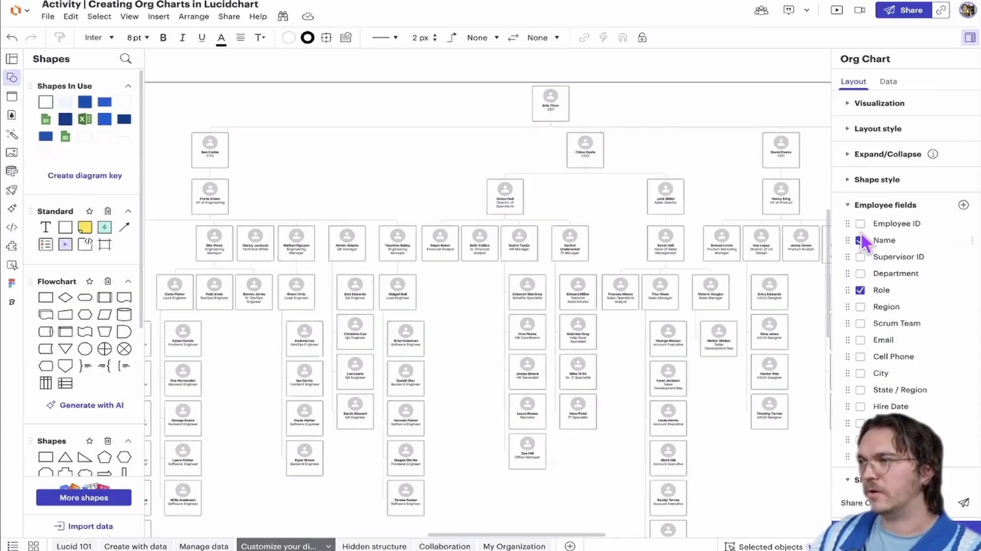
click(860, 288)
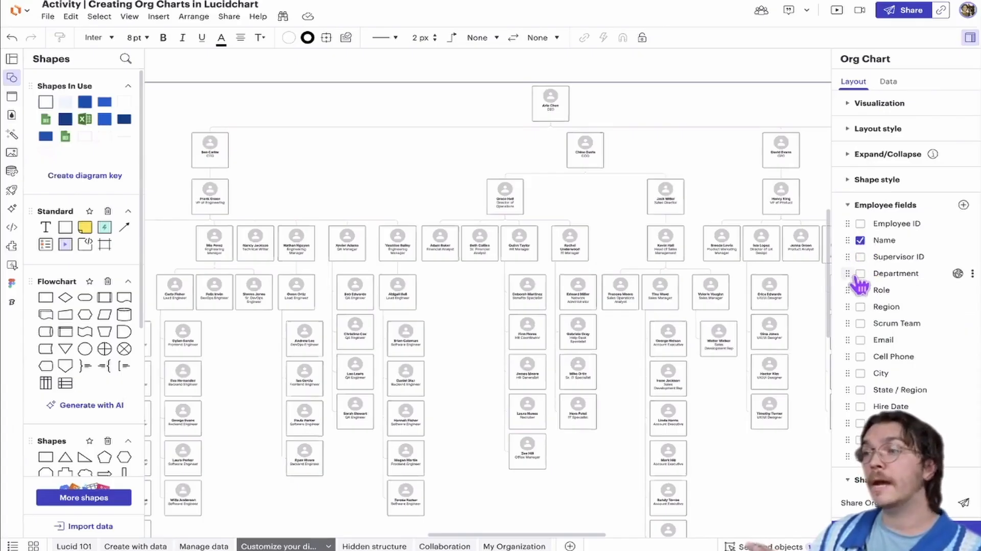
click(860, 289)
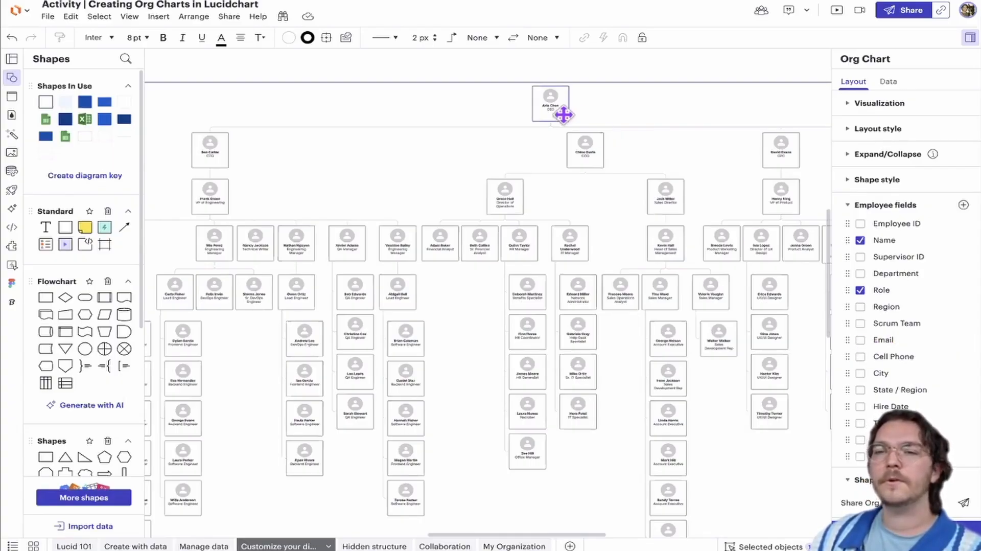
scroll(563, 115, up, 8)
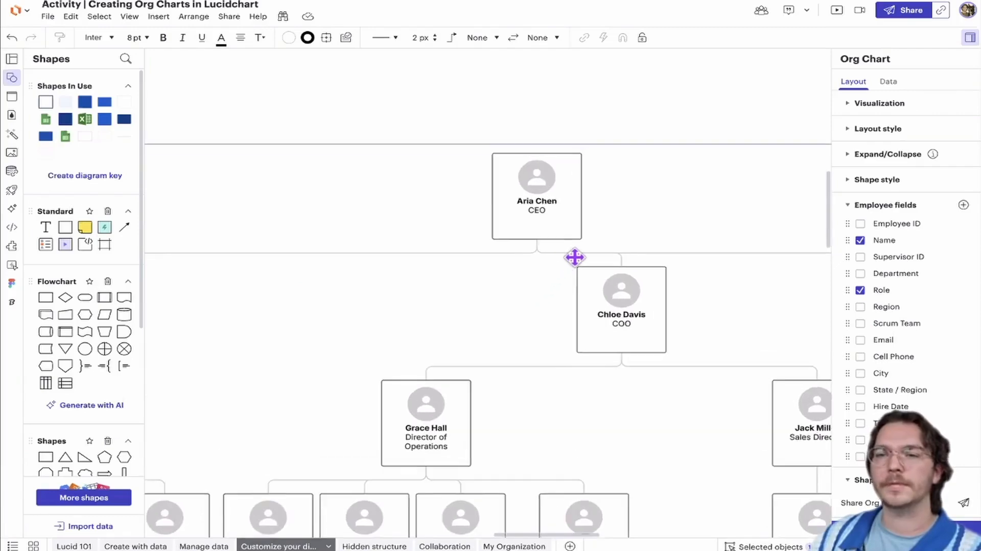
Try showing the Email and Cell Phone fields on all employee shapes in the org chart, and hide both again
scroll(574, 257, up, 1)
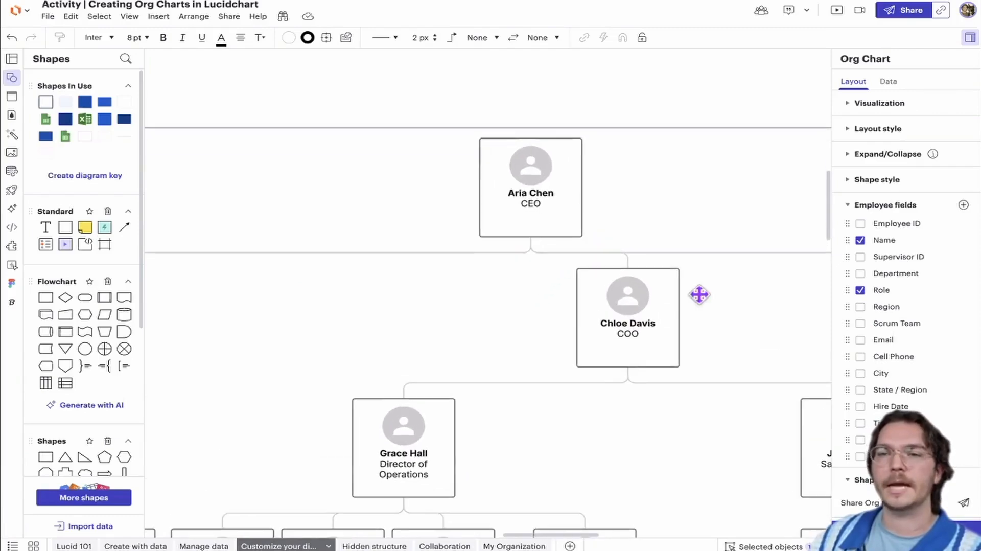
click(860, 340)
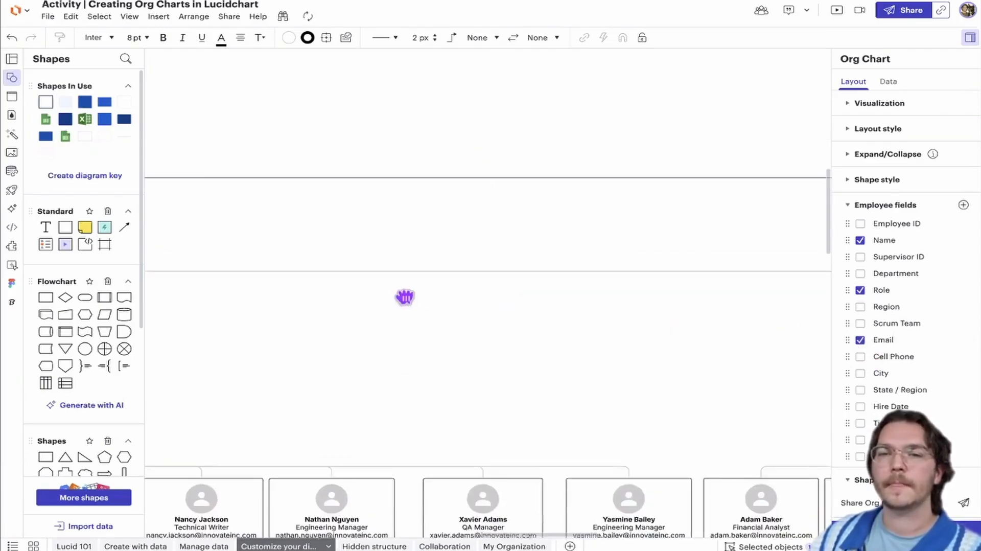
drag(797, 317, 600, 338)
scroll(447, 229, up, 5)
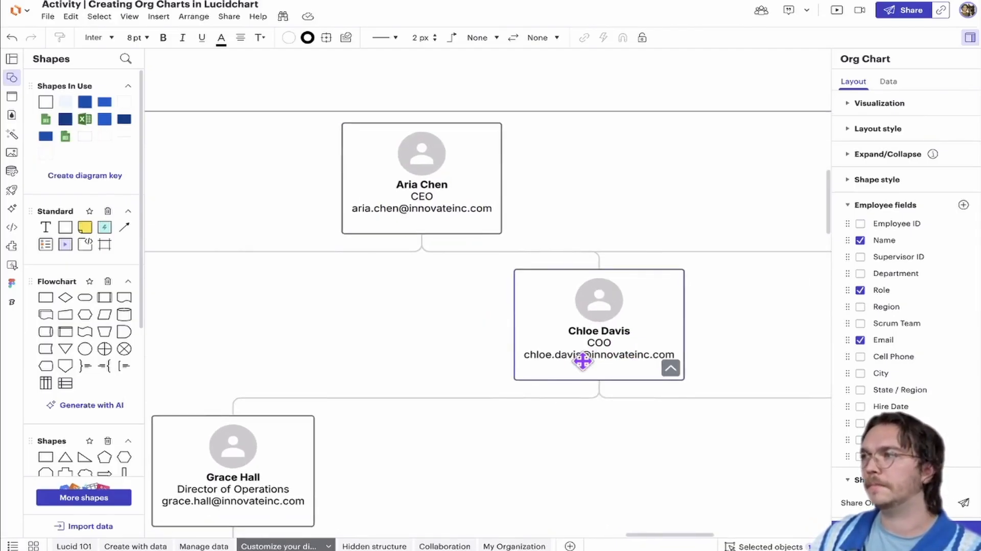
scroll(582, 361, left, 10)
scroll(583, 361, down, 8)
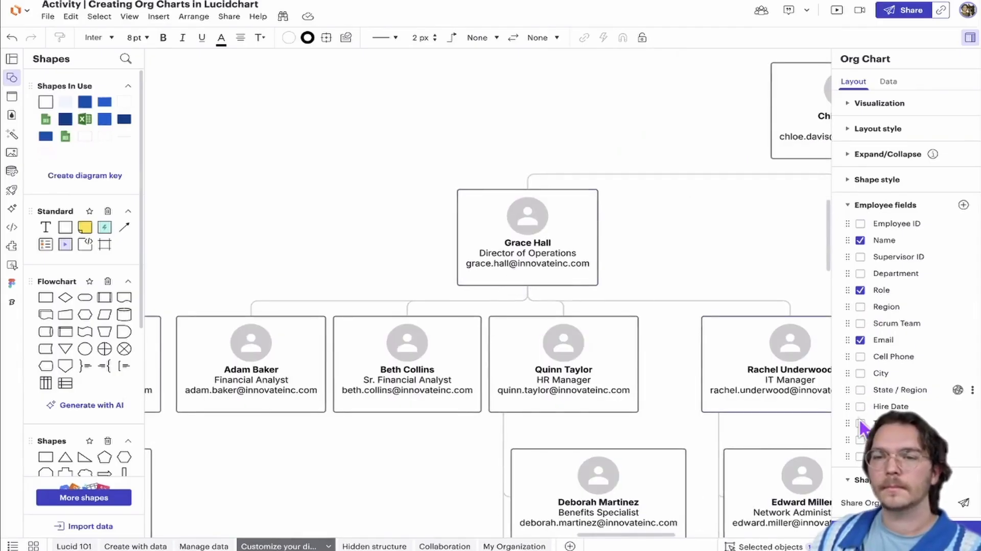
click(862, 358)
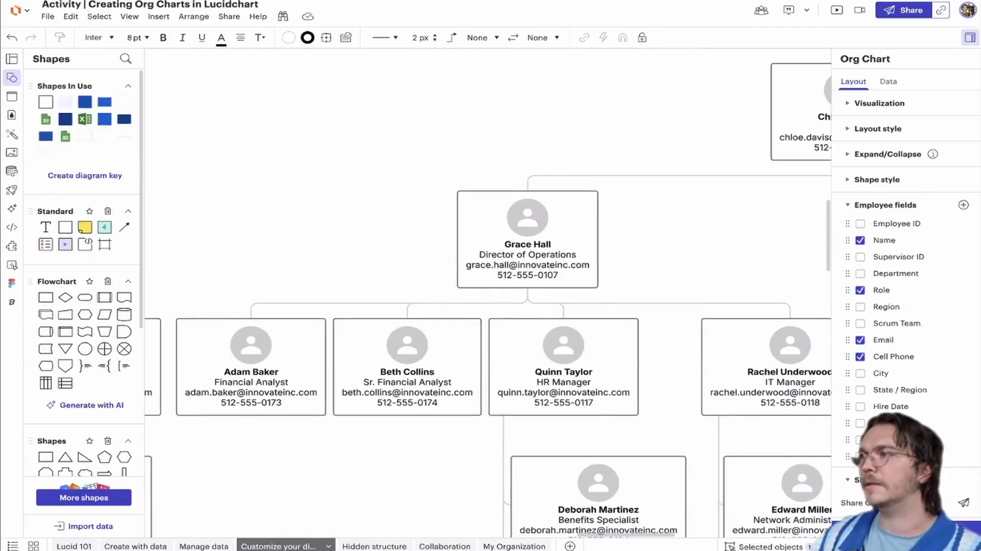
click(860, 340)
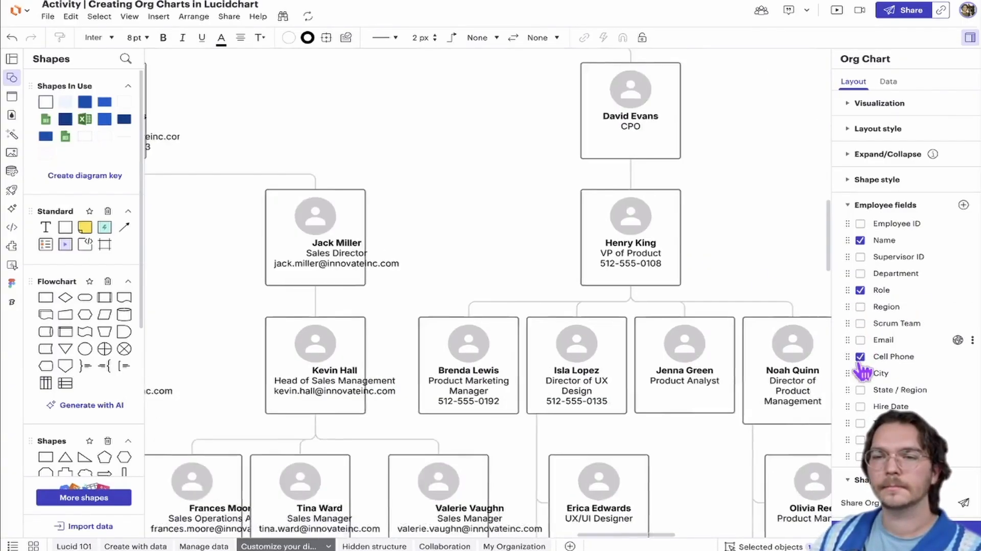
click(861, 357)
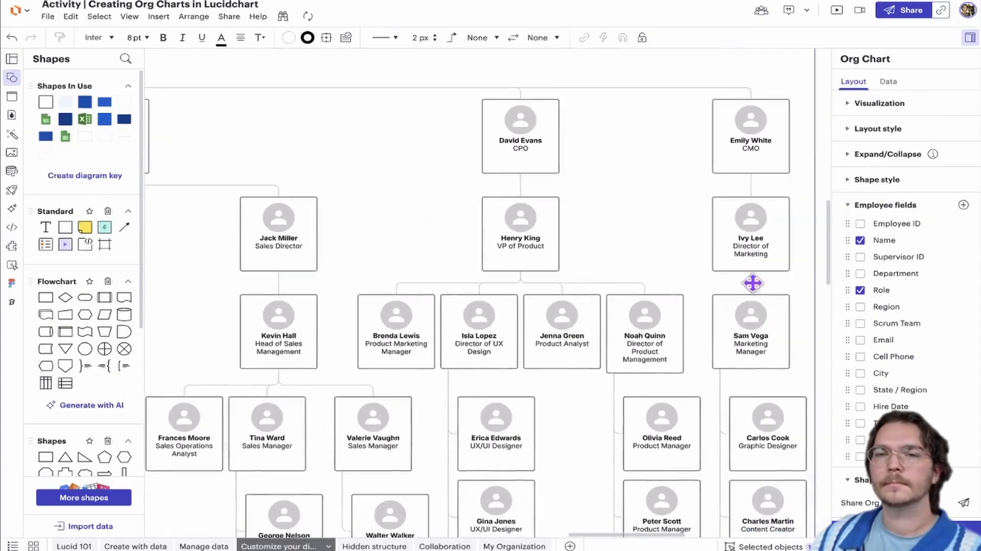
Try showing the Scrum Team field on the CEO's shape only, and hide it again
scroll(753, 283, down, 2)
drag(483, 56, 678, 205)
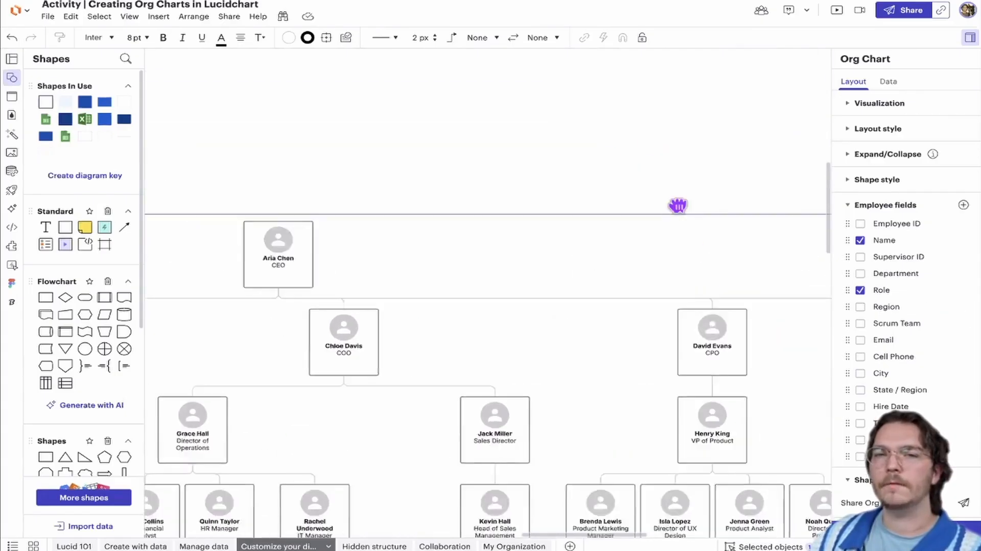
scroll(613, 219, left, 5)
scroll(557, 234, down, 1)
click(536, 218)
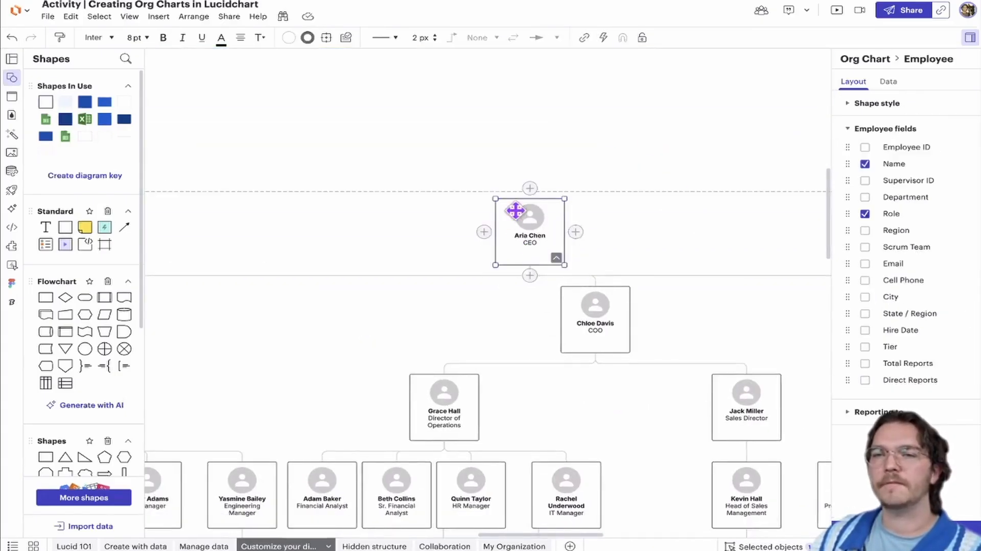
click(866, 247)
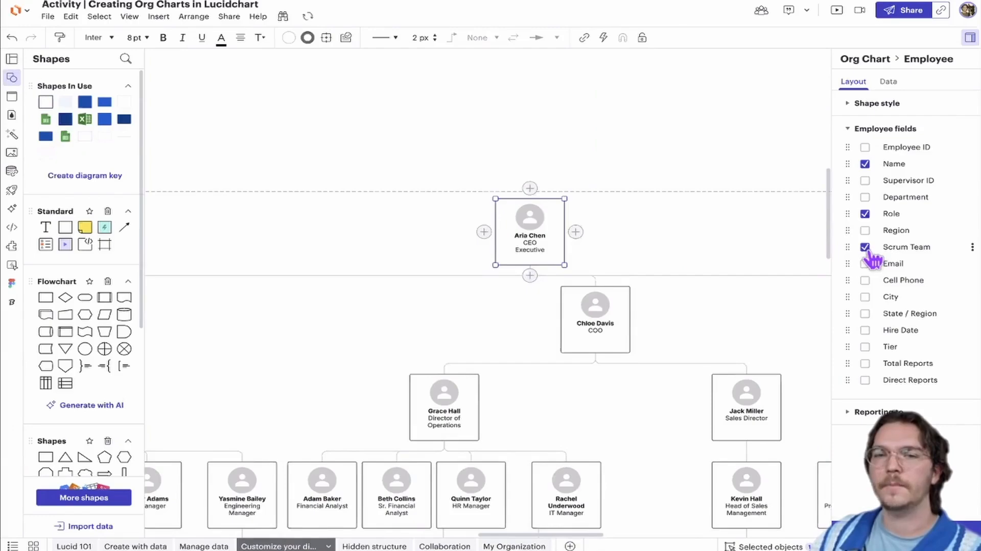
click(865, 248)
Try showing the Email field individually on the COO and Director of Operations shapes, hiding it again on each
click(618, 318)
click(866, 264)
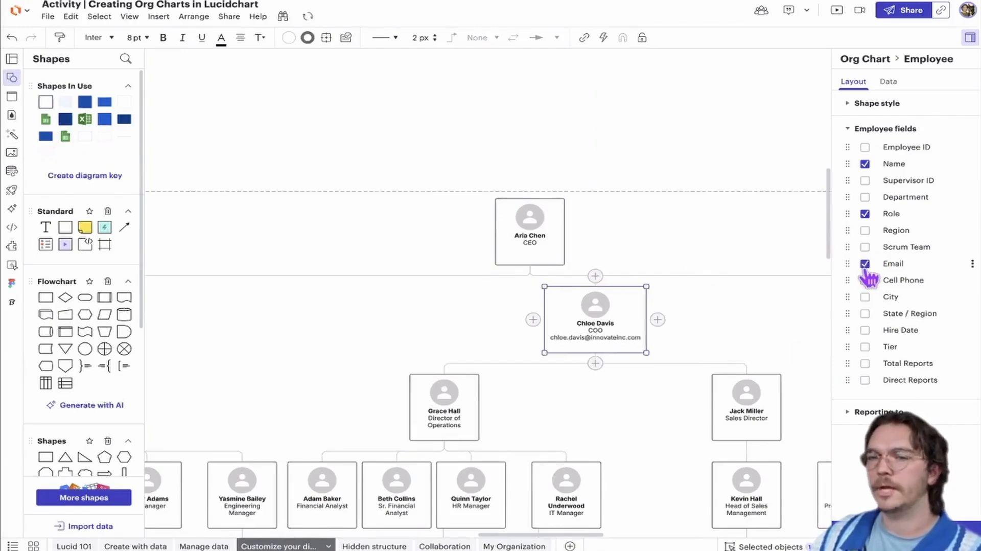
click(865, 264)
click(555, 240)
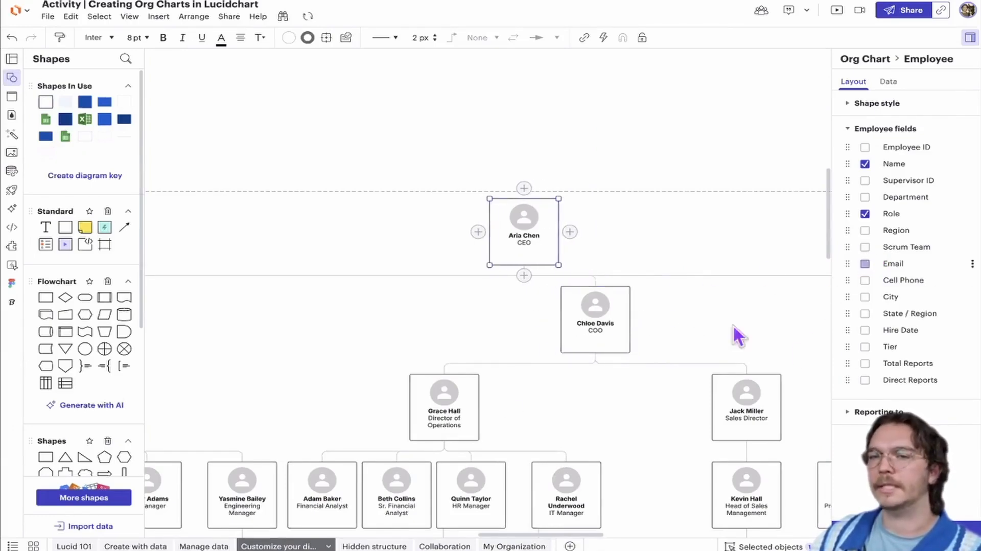
click(458, 396)
click(865, 264)
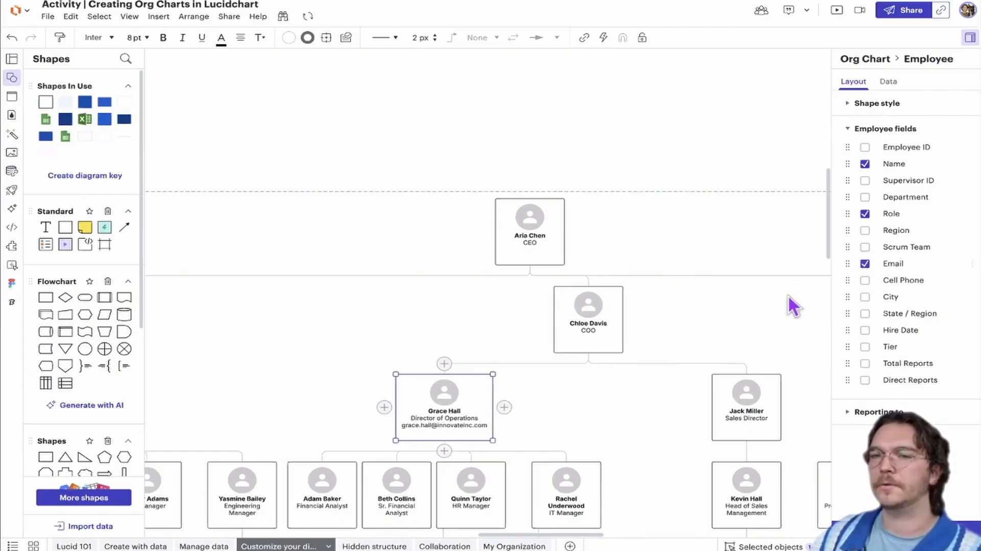
click(865, 264)
click(585, 161)
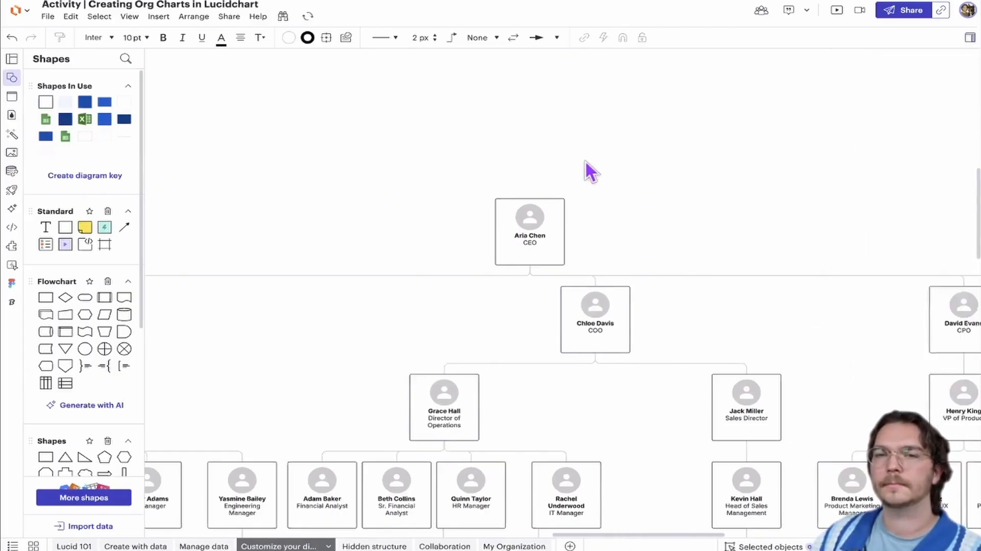
Try limiting the whole org chart to Level 2 in the shared view, and return it to showing all levels
scroll(588, 164, down, 10)
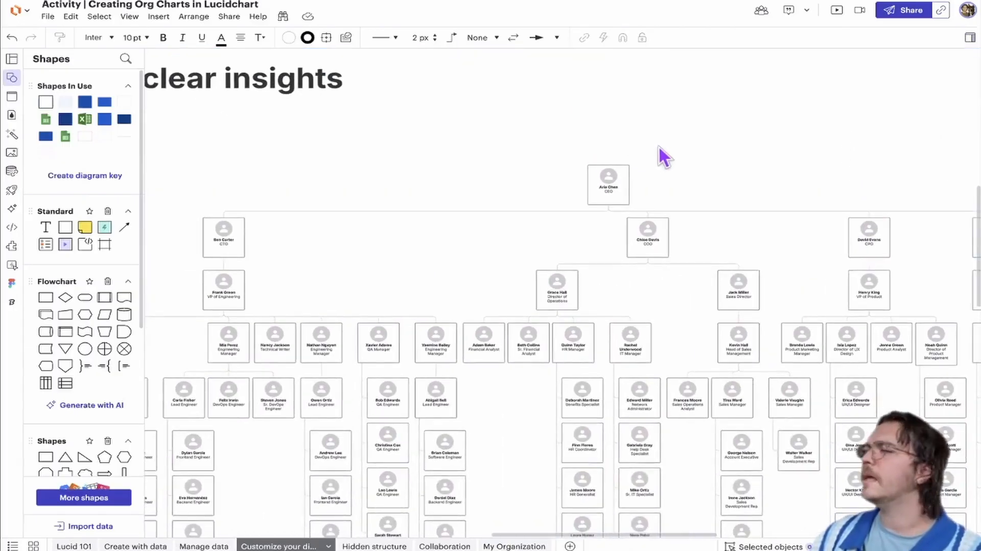
scroll(662, 153, down, 3)
scroll(605, 149, down, 3)
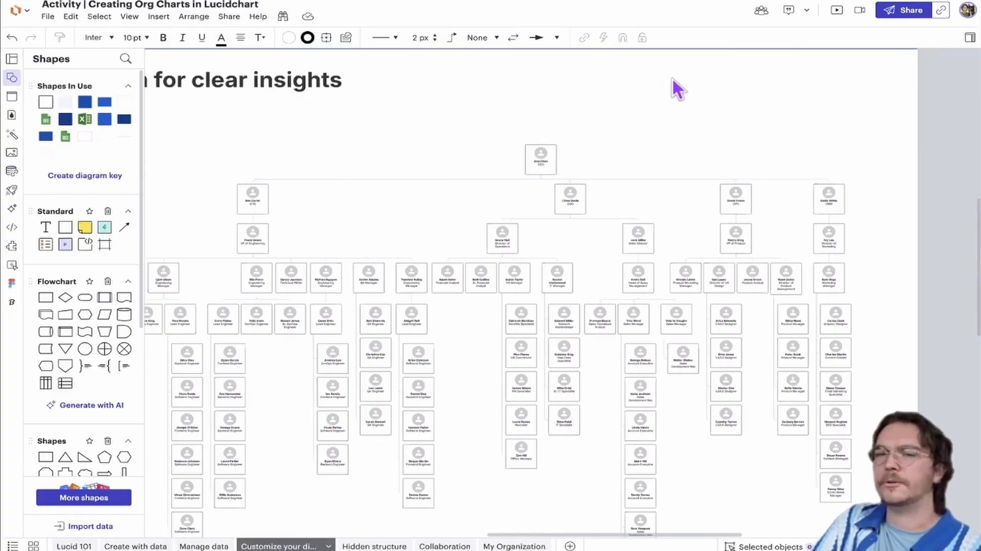
scroll(676, 78, down, 3)
drag(674, 129, 671, 109)
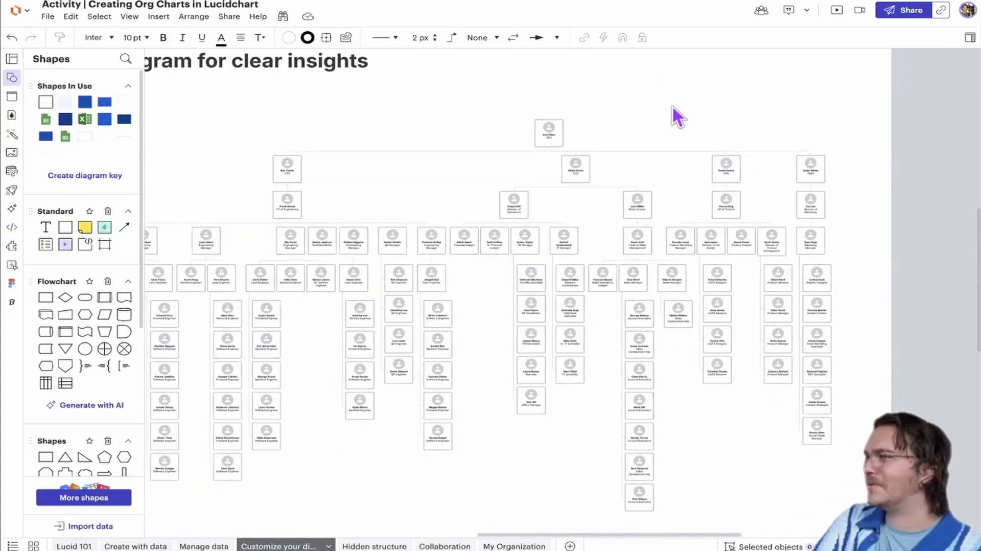
click(664, 134)
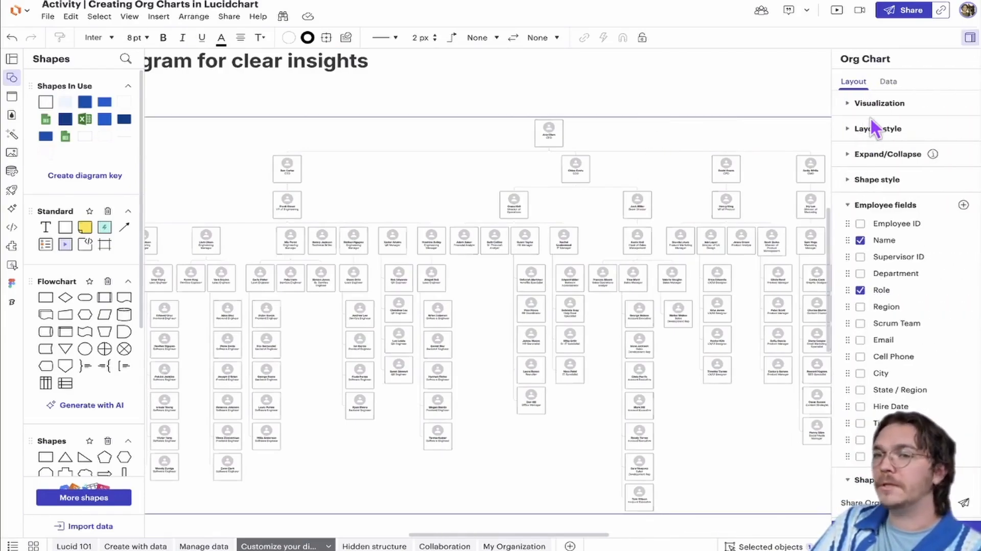
click(861, 204)
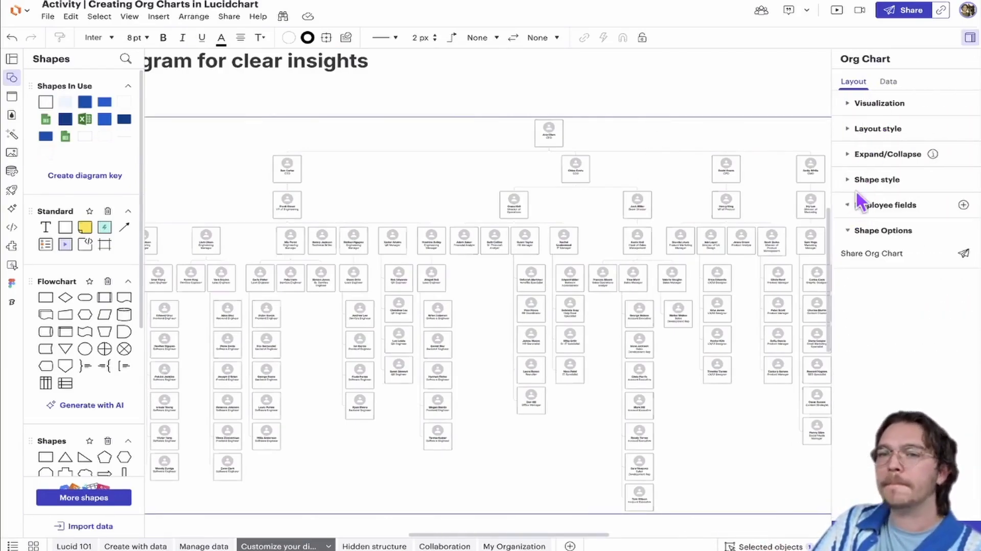
click(860, 155)
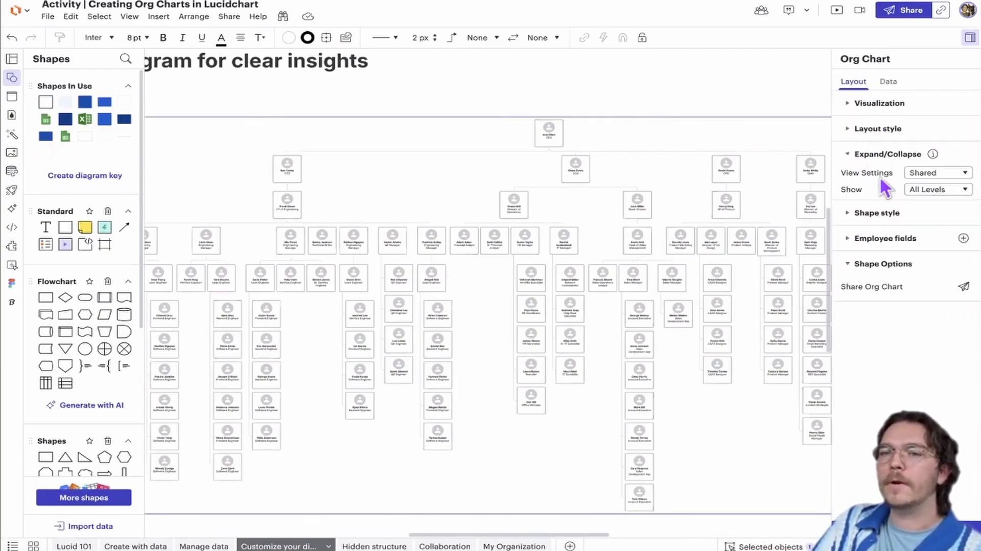
click(938, 189)
click(929, 258)
scroll(628, 237, left, 10)
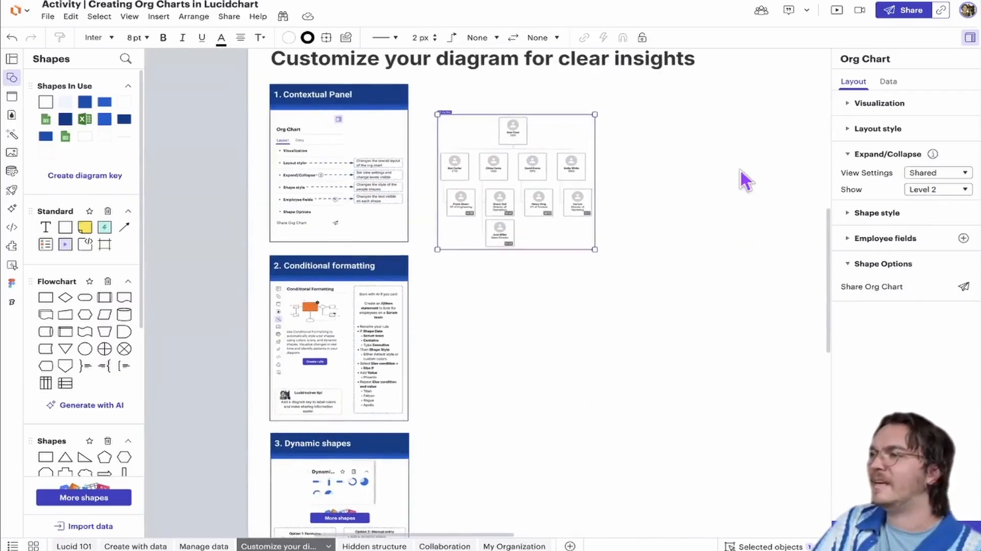
click(920, 192)
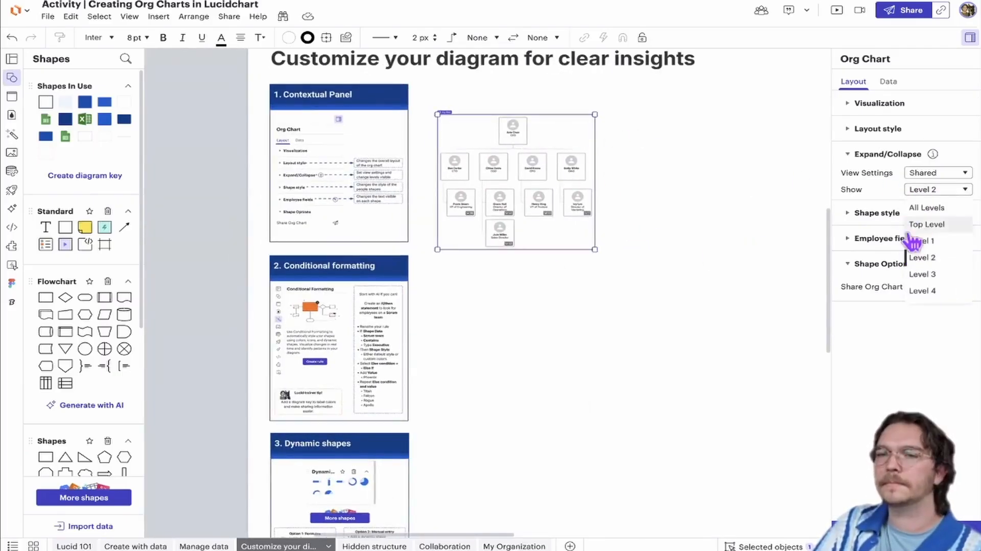
click(926, 208)
click(712, 97)
drag(711, 97, 530, 104)
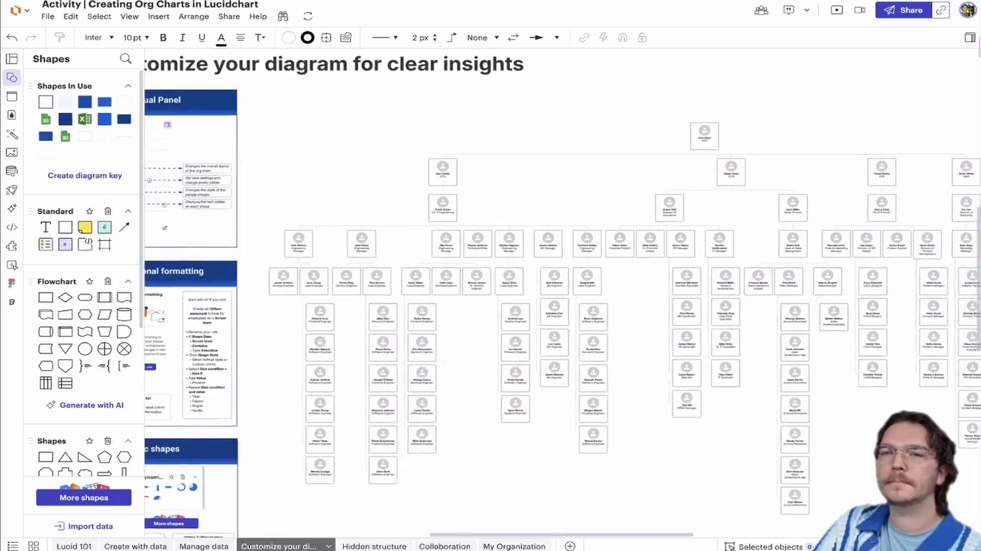
mouse_move(773, 118)
mouse_down()
mouse_move(663, 110)
mouse_move(762, 129)
mouse_up()
scroll(664, 125, down, 1)
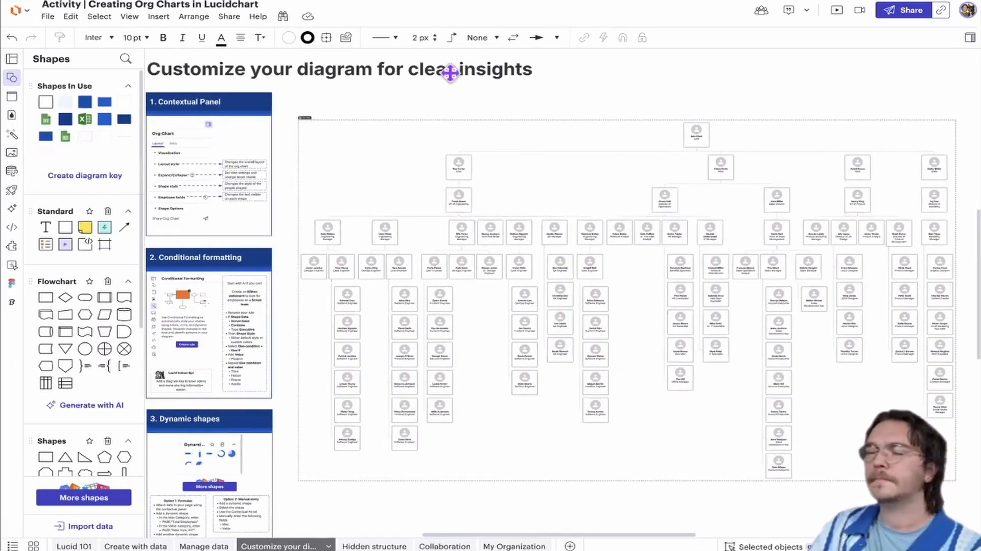
scroll(541, 97, left, 3)
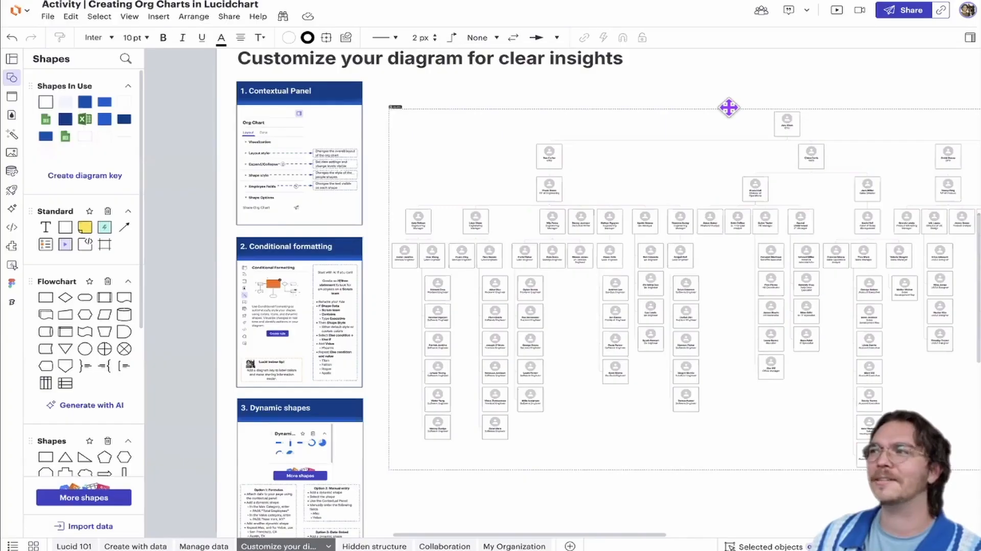
right_click(729, 108)
click(704, 93)
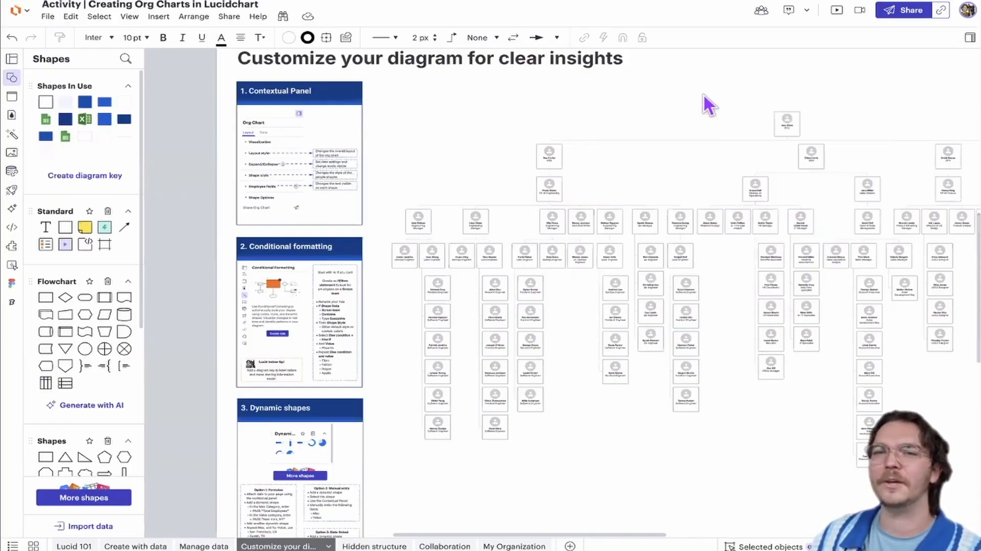
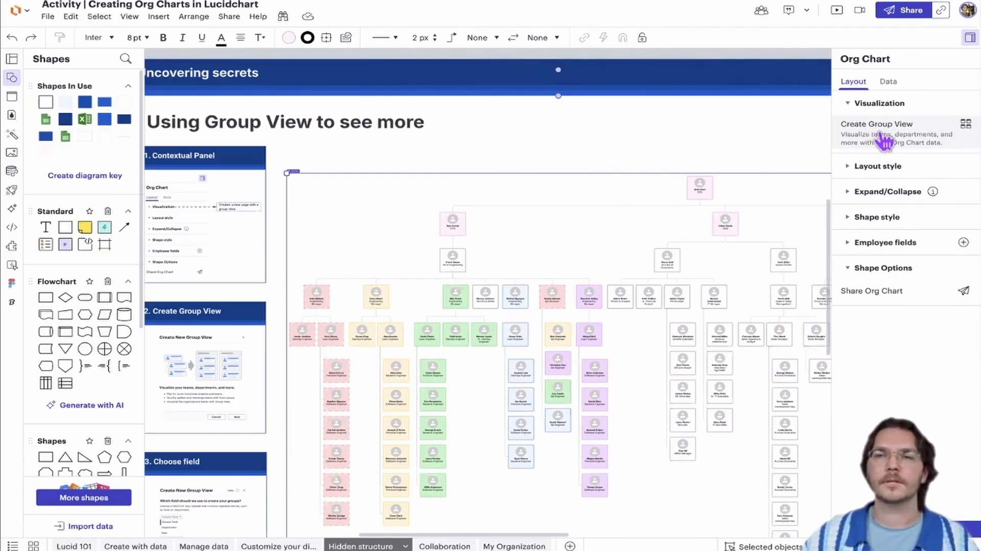
Create a new Group View from the org chart grouped by Scrum Team, with conditional formatting rules preserved
click(883, 137)
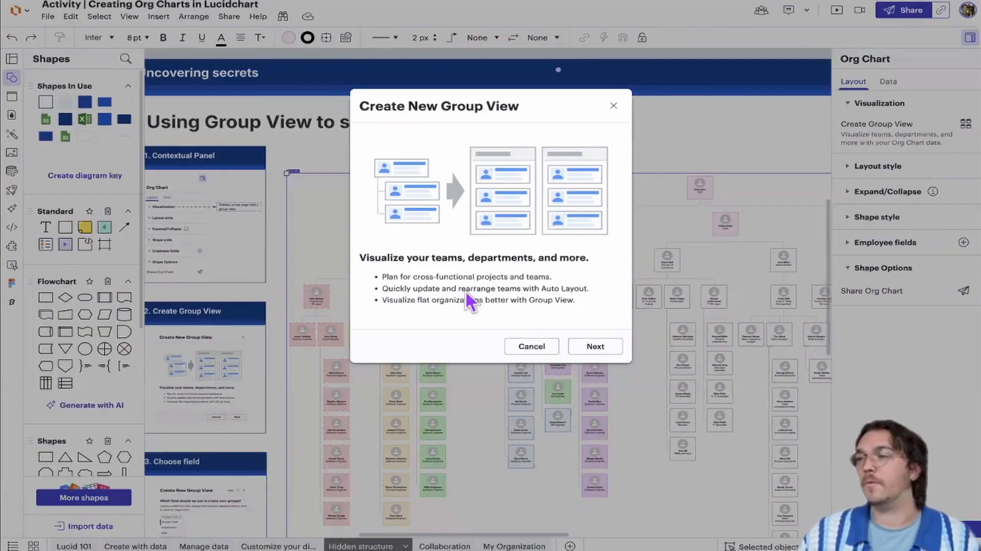
click(596, 346)
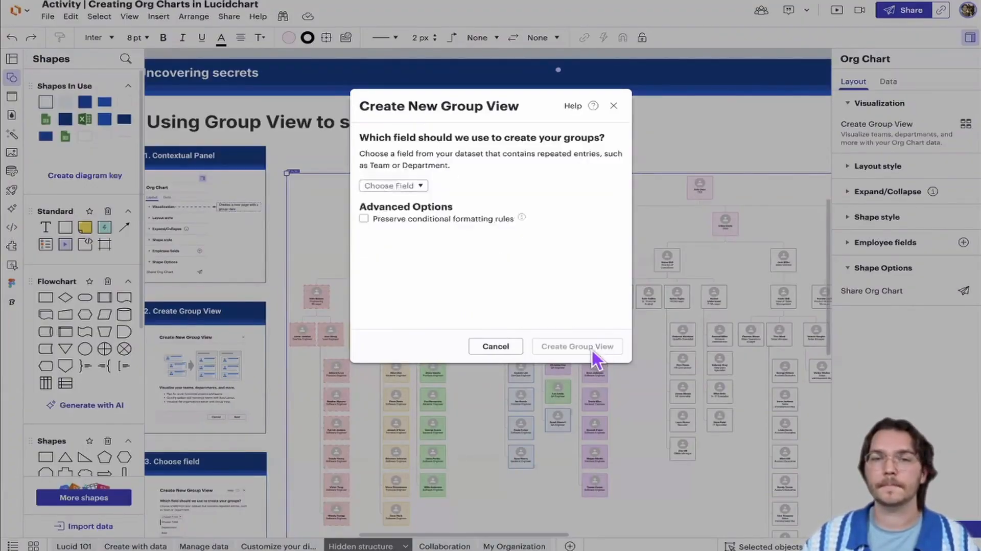
click(419, 187)
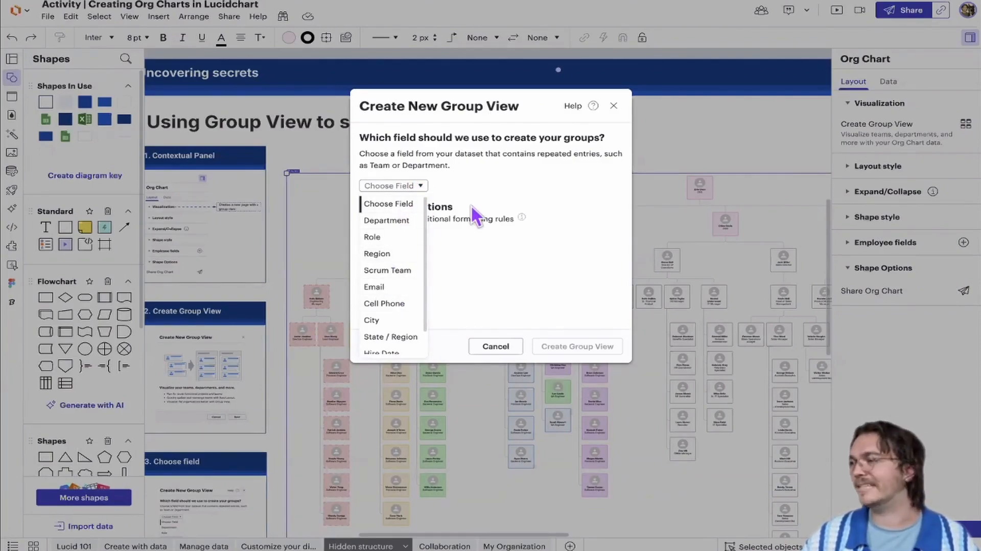
click(384, 271)
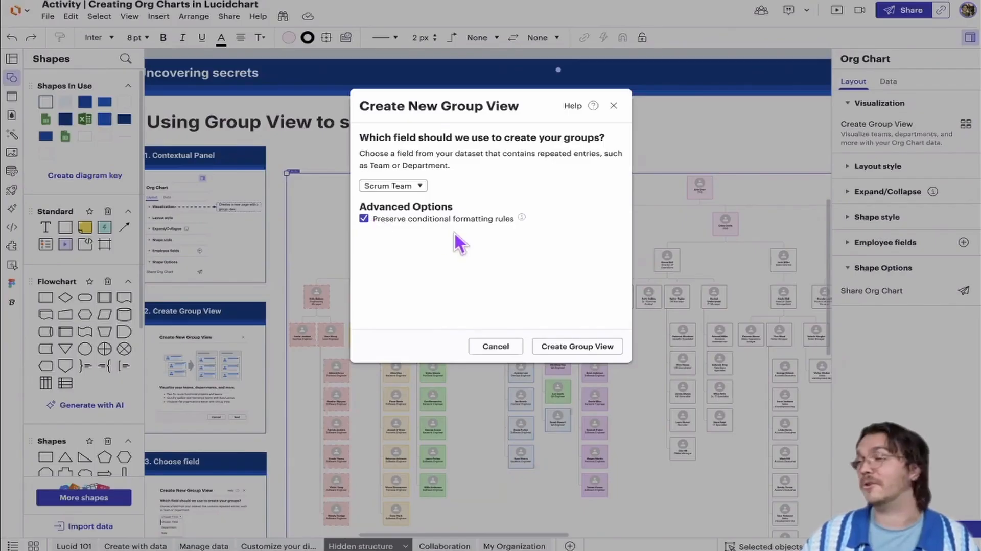
click(573, 351)
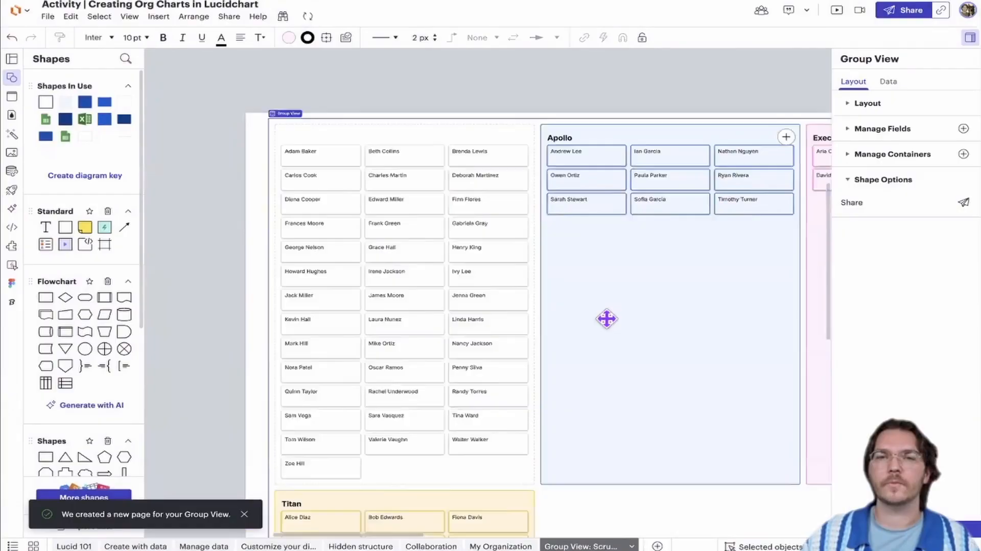
Look over the Scrum Team groups in the new Group View, from the unassigned employees to the Rogue and Titan containers
scroll(607, 318, down, 3)
drag(607, 319, 438, 289)
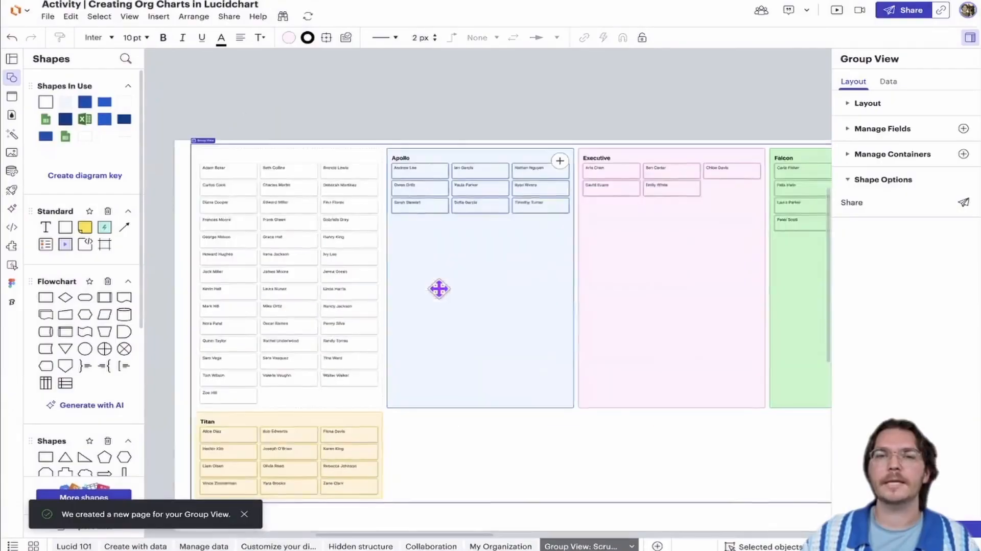
scroll(438, 289, down, 2)
drag(490, 306, 366, 283)
scroll(440, 284, down, 2)
drag(540, 291, 471, 285)
scroll(406, 287, down, 2)
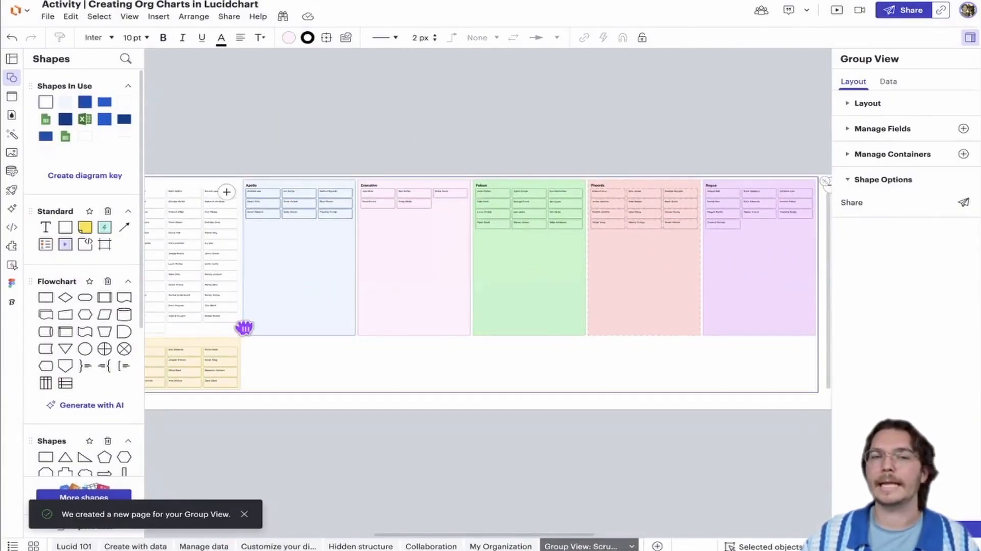
drag(246, 329, 333, 327)
drag(752, 269, 704, 269)
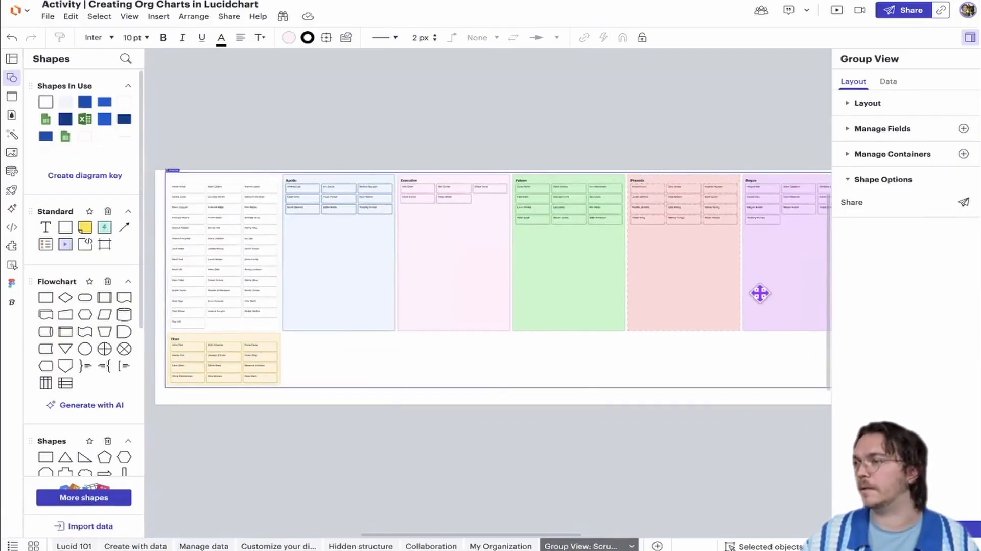
drag(760, 291, 714, 305)
drag(592, 293, 654, 291)
scroll(404, 251, up, 5)
drag(388, 234, 652, 265)
scroll(495, 241, up, 2)
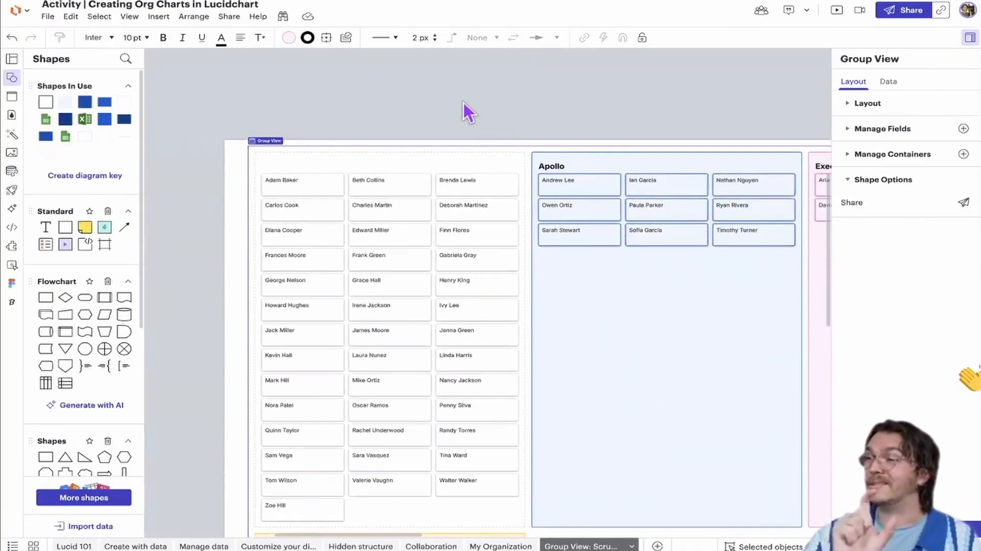
drag(426, 94, 373, 72)
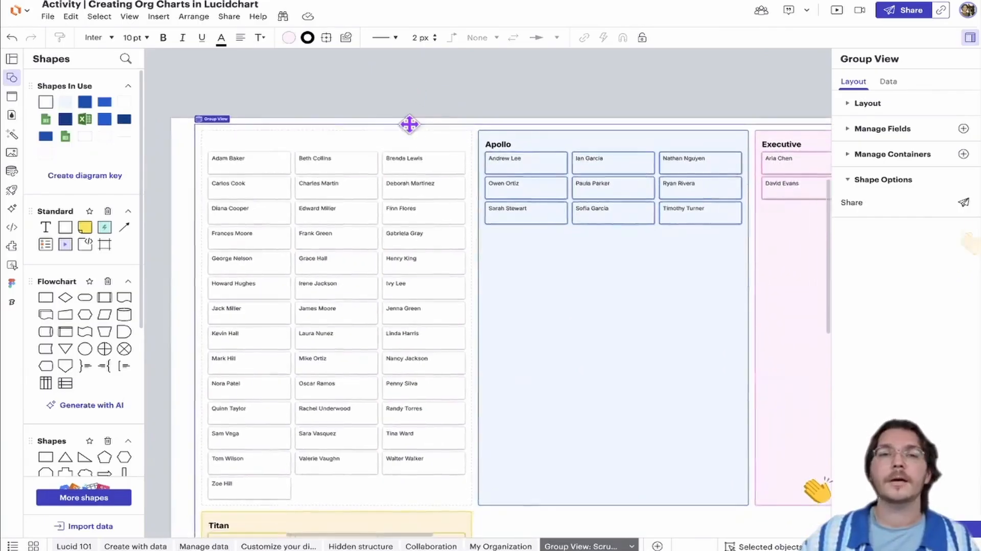
scroll(416, 163, down, 2)
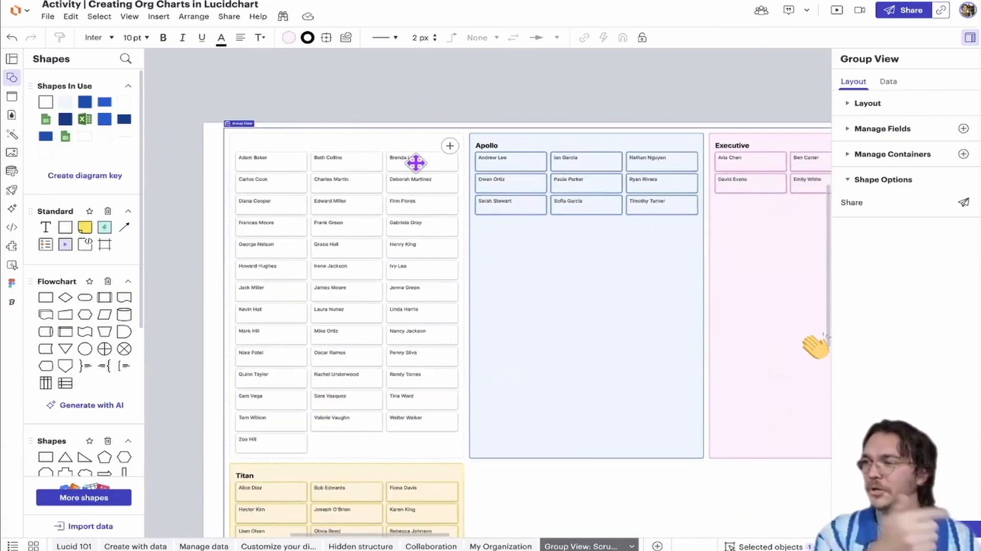
Move the Product Marketing Manager and the Graphic Designer from the unassigned group into the Executive group
drag(416, 163, 304, 156)
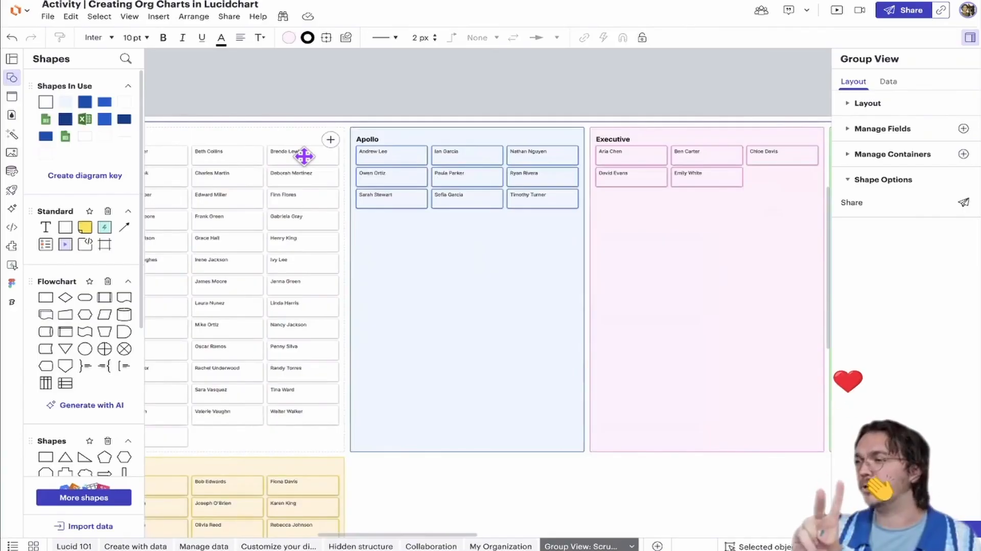
mouse_move(307, 149)
mouse_down()
mouse_move(344, 179)
mouse_move(768, 177)
mouse_move(767, 198)
mouse_up()
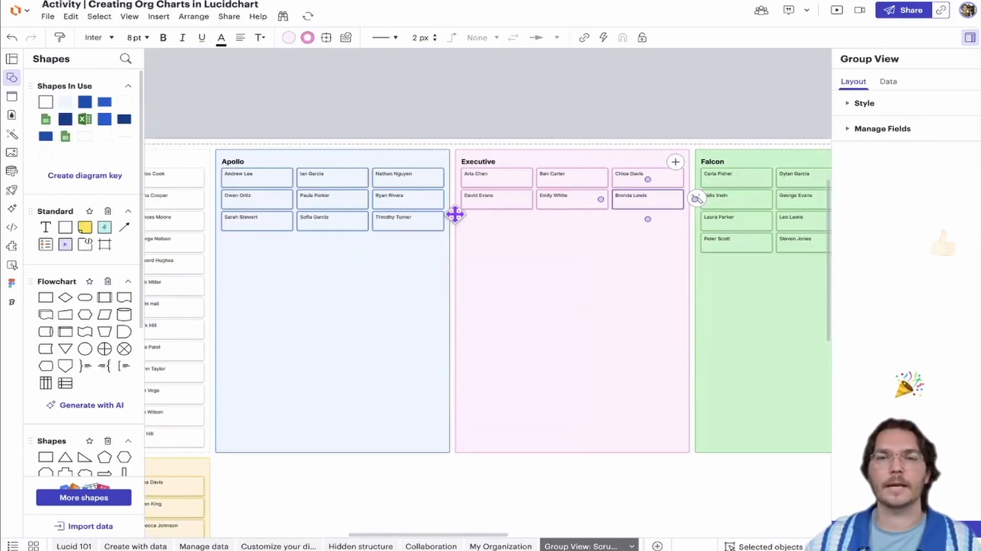
scroll(279, 169, left, 2)
mouse_move(265, 168)
mouse_down()
mouse_move(666, 266)
mouse_move(575, 225)
mouse_up()
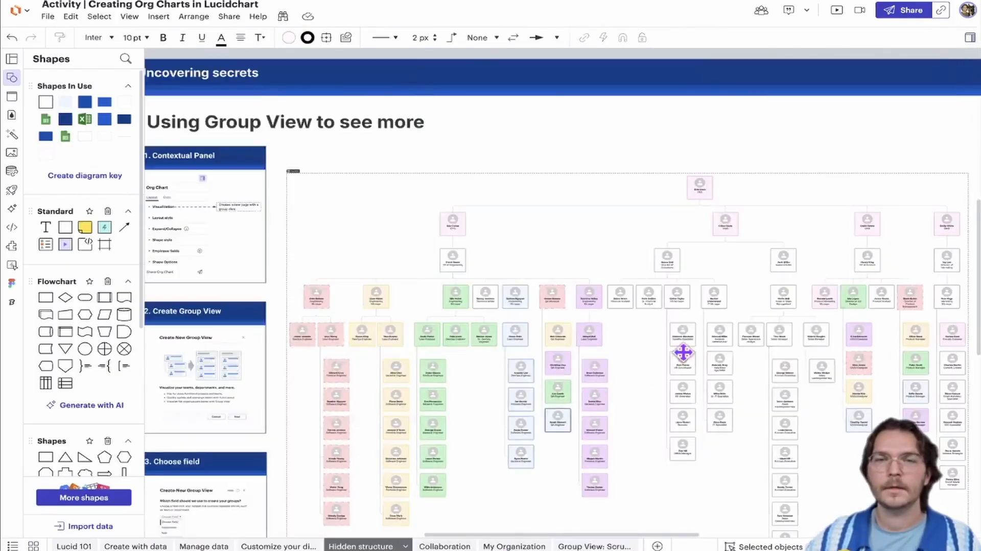
Check the formatting of the Product Marketing Manager and Graphic Designer shapes in the org chart on the Hidden structure page
scroll(683, 351, up, 5)
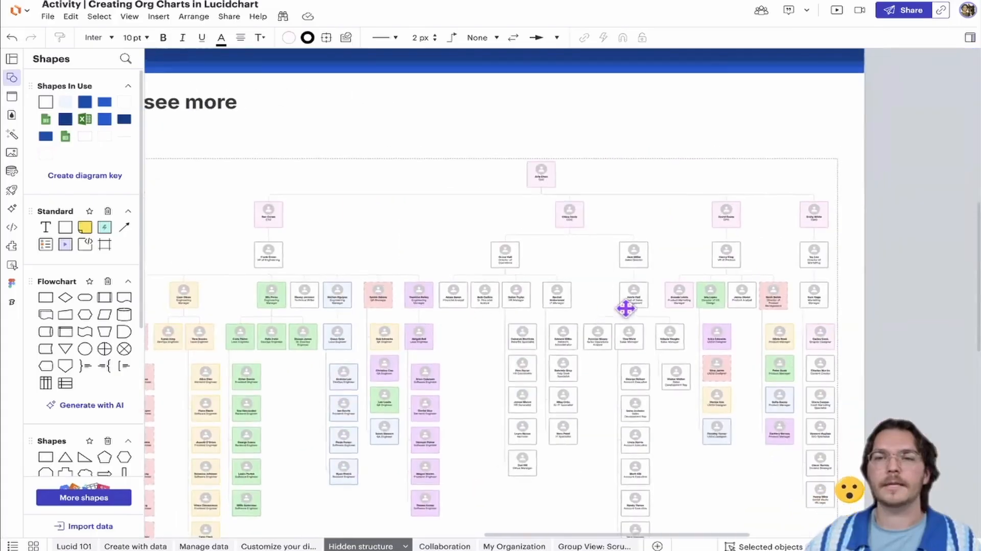
scroll(626, 309, up, 10)
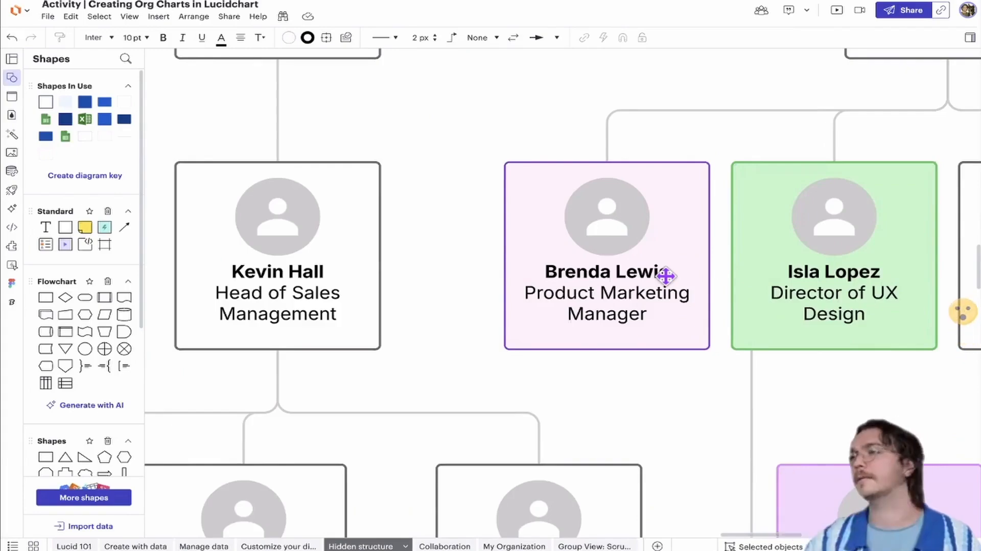
scroll(752, 385, right, 15)
scroll(751, 385, down, 5)
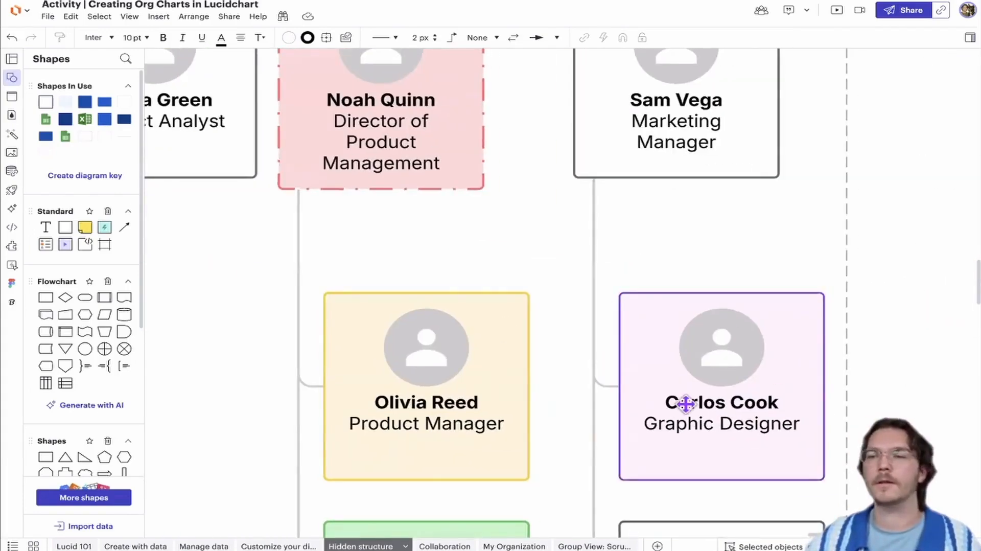
ctrl+scroll(680, 377, down, 10)
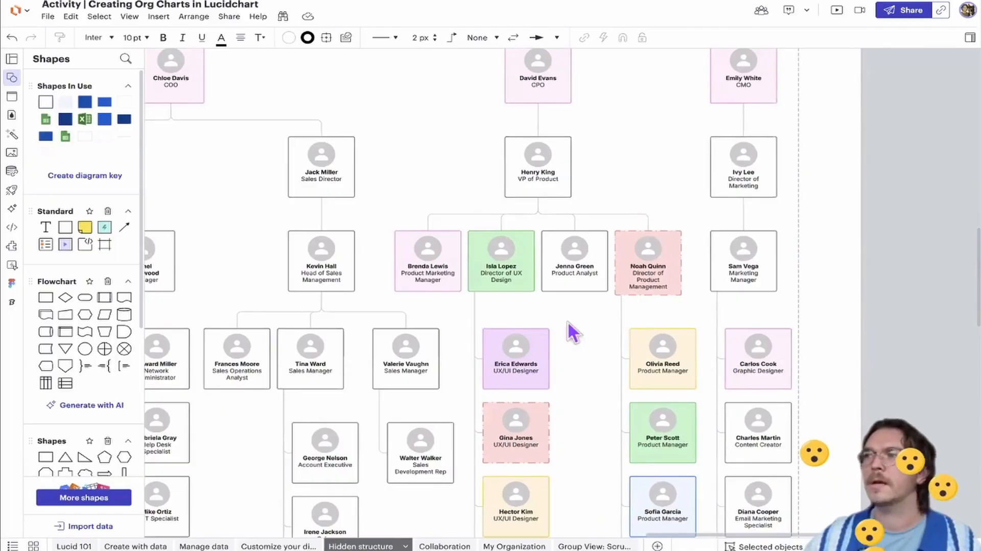
ctrl+scroll(569, 320, down, 8)
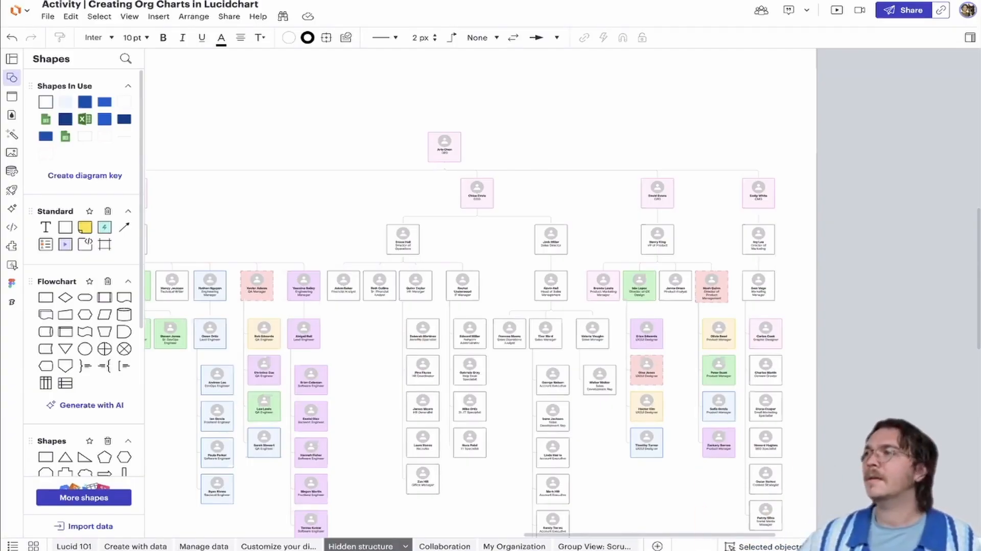
Review the org chart's Create Group View option and the Org chart choice in the data import options, without importing anything
scroll(526, 186, left, 3)
scroll(526, 187, up, 1)
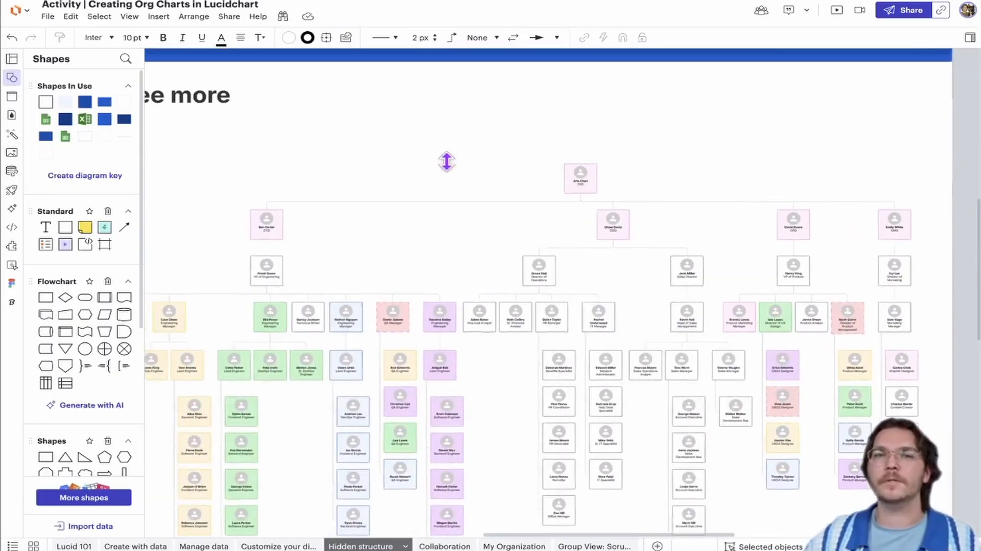
click(448, 161)
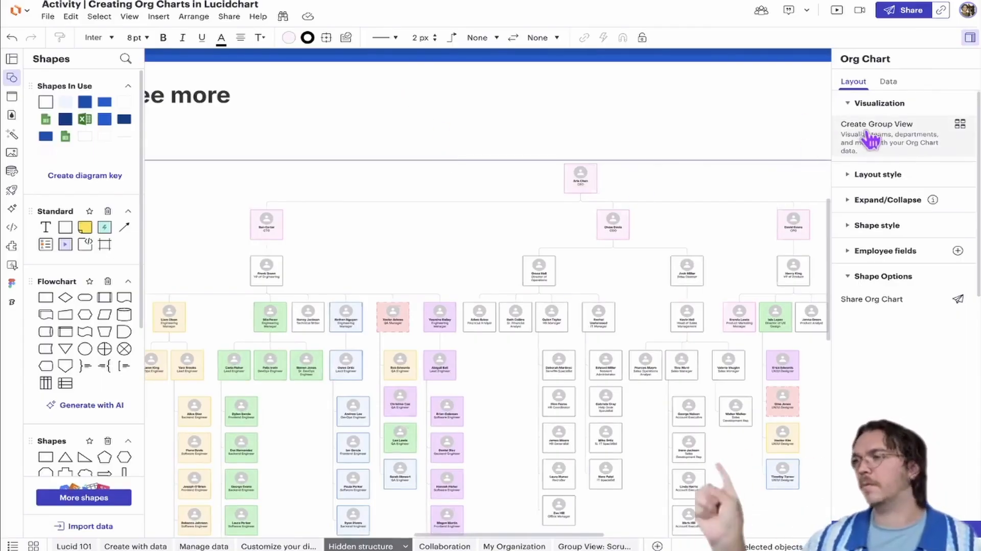
scroll(642, 137, down, 2)
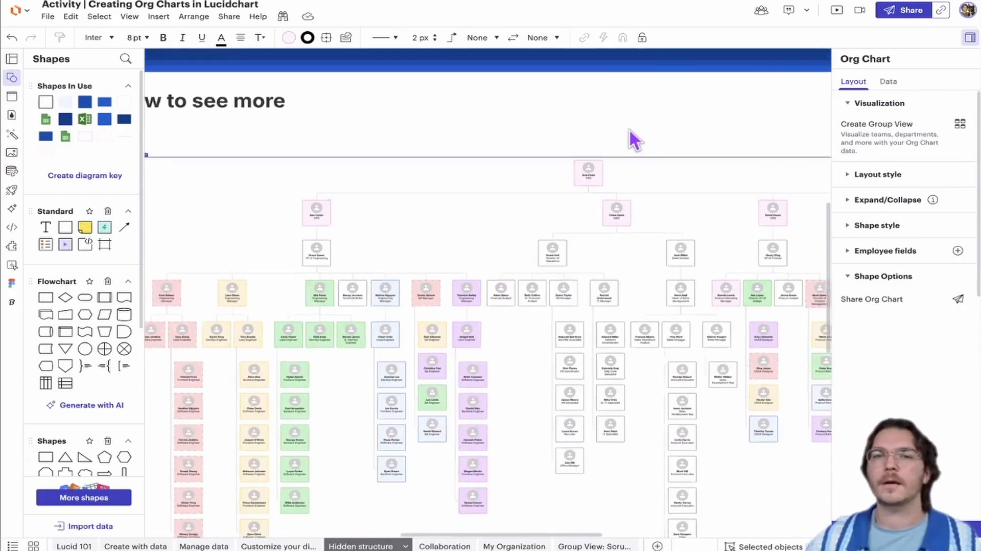
click(630, 128)
click(102, 525)
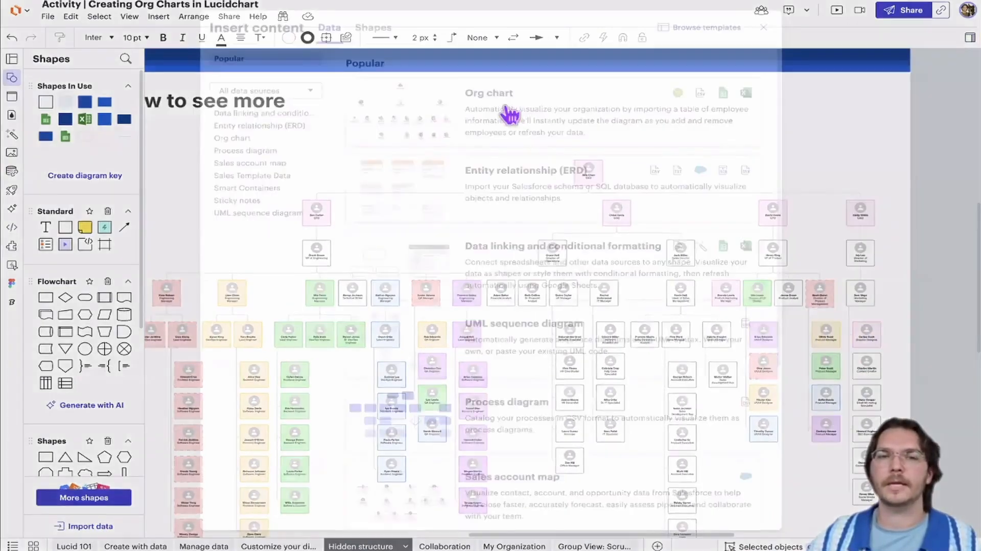
click(402, 184)
click(660, 134)
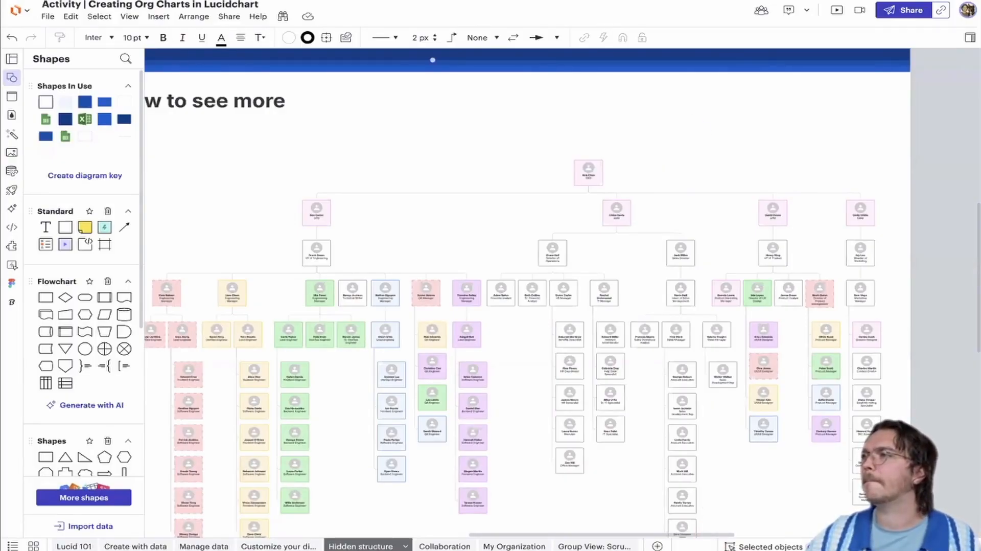
scroll(514, 150, down, 1)
drag(514, 149, 640, 138)
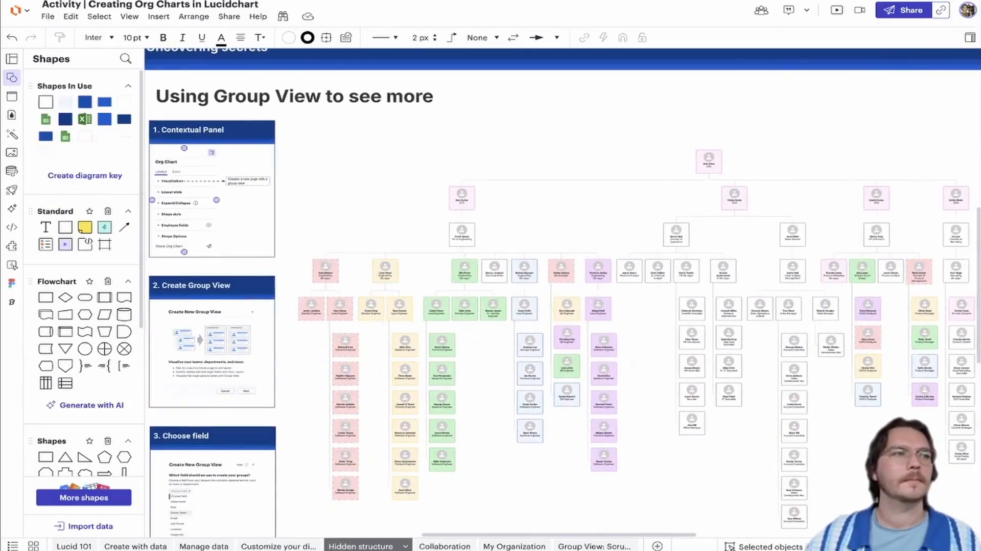
Open the Collaboration page and read its "Share your blueprint" section
click(438, 546)
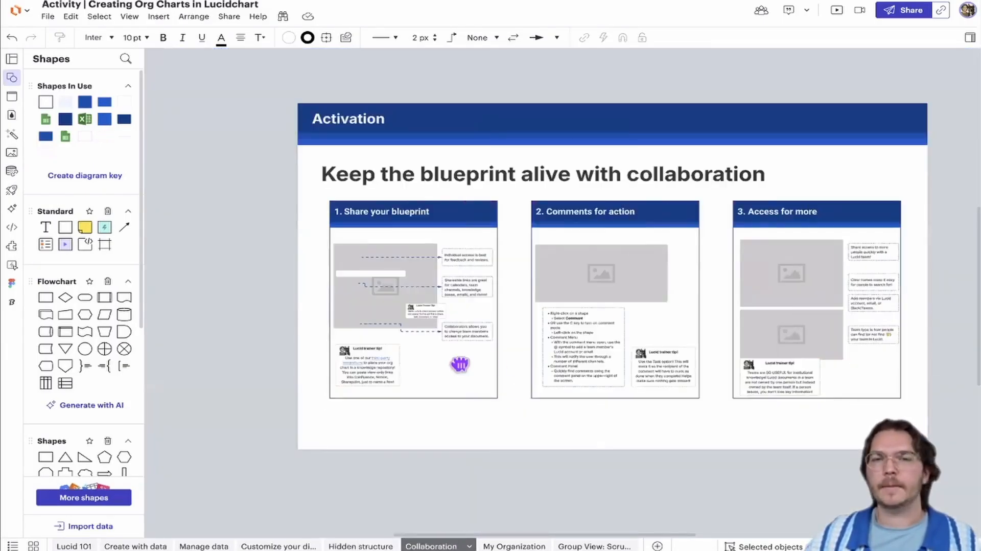
drag(460, 361, 410, 359)
scroll(434, 363, up, 3)
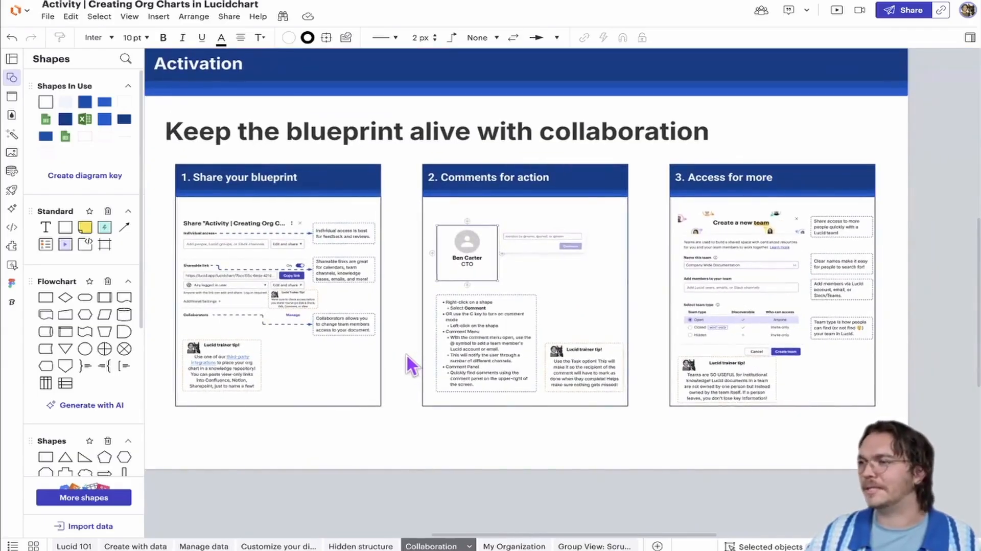
scroll(407, 353, up, 2)
scroll(418, 349, up, 1)
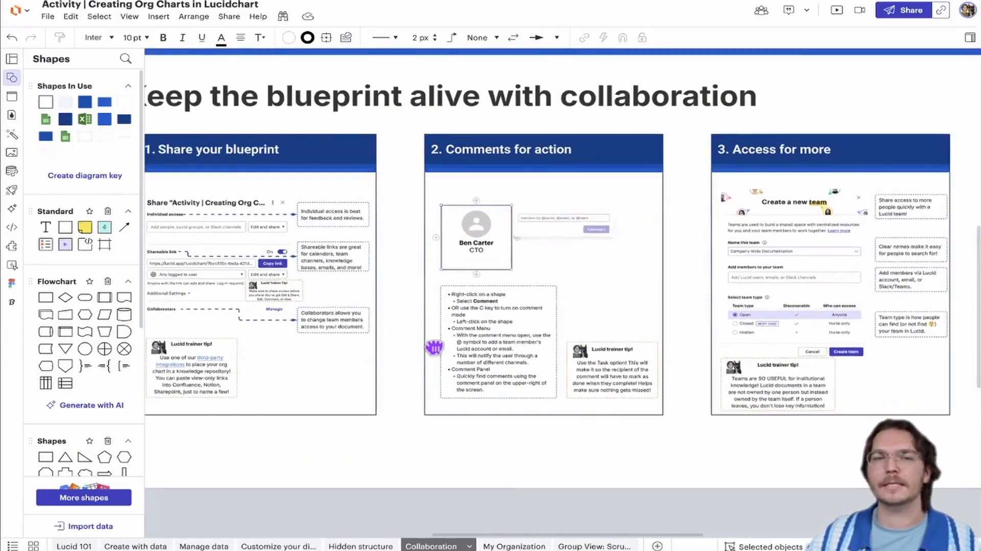
drag(434, 348, 452, 347)
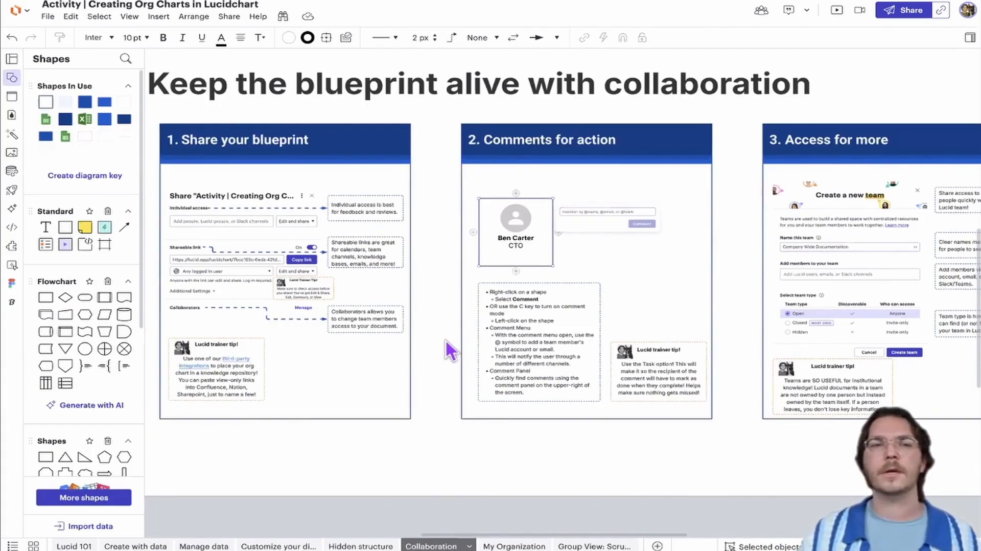
scroll(276, 240, up, 3)
scroll(416, 247, up, 3)
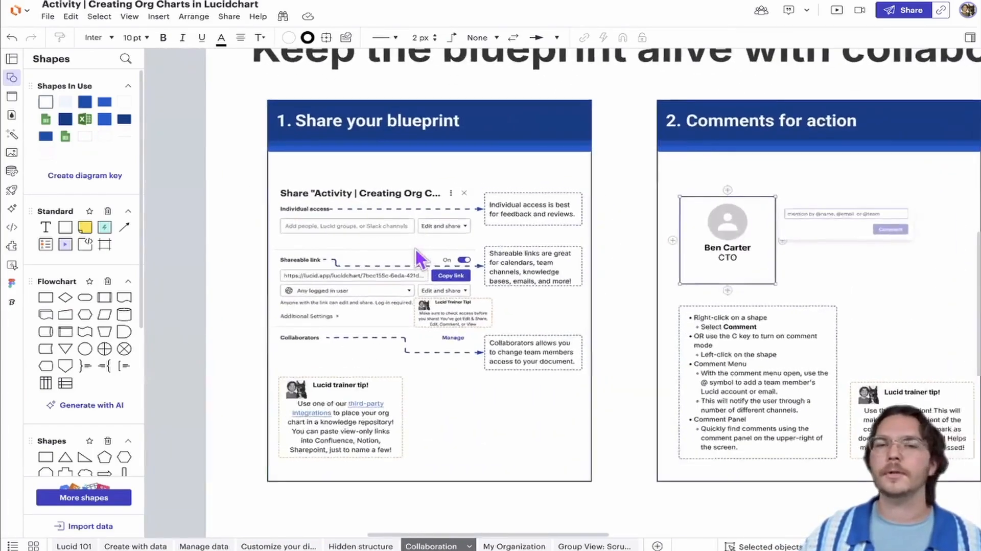
scroll(446, 249, up, 2)
scroll(475, 244, left, 2)
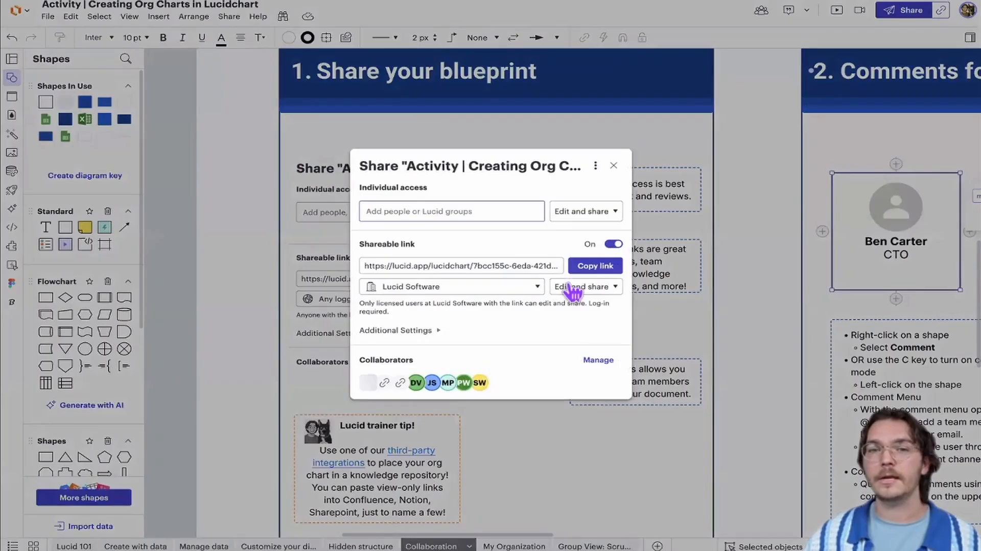
Set the document's shareable link permission to View for Lucid Software users in the sharing settings
click(567, 286)
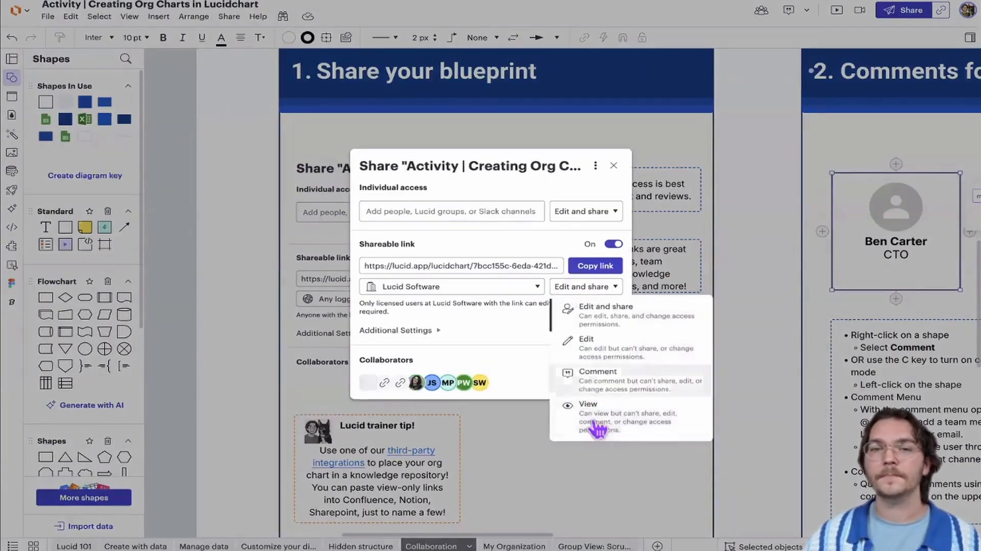
click(595, 424)
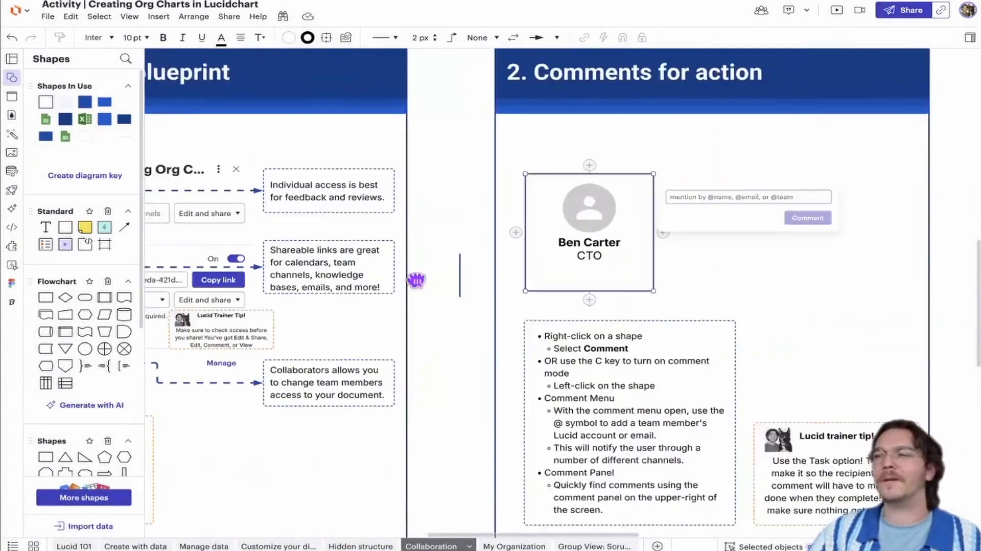
Leave the sharing settings and examine the "Comments for action" section of the Collaboration page
drag(417, 281, 373, 288)
scroll(427, 271, down, 2)
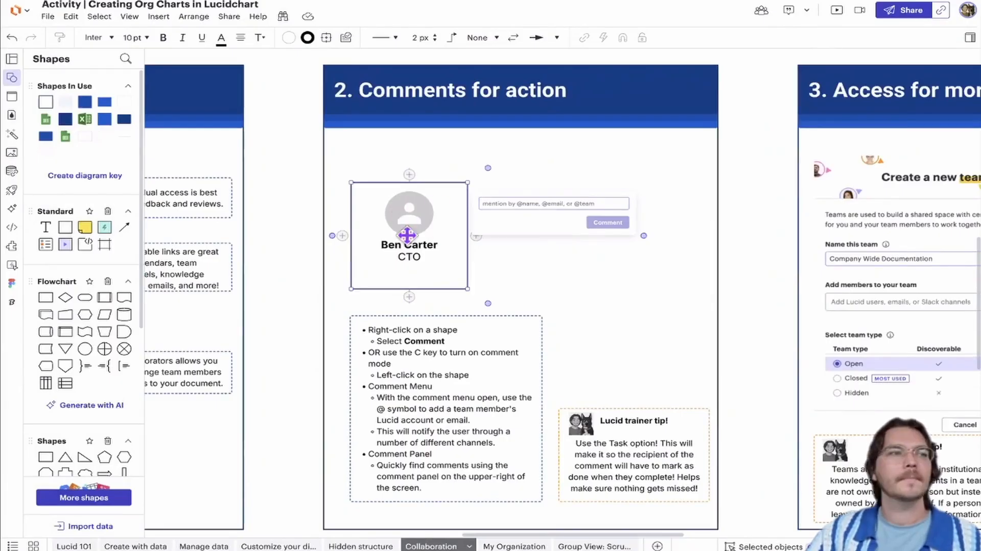
scroll(360, 225, up, 1)
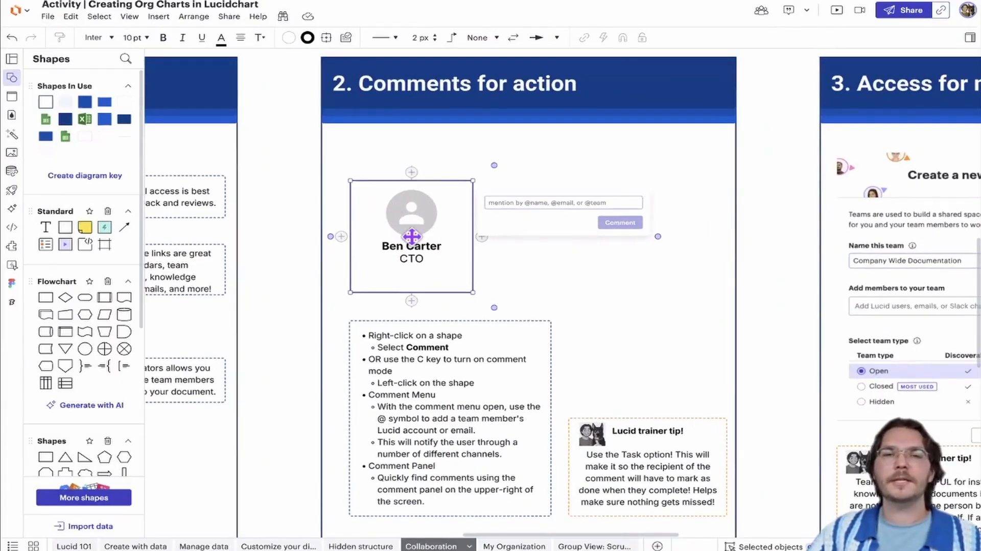
Review the Add comment option for the CTO example in "Comments for action" without adding a comment
right_click(409, 227)
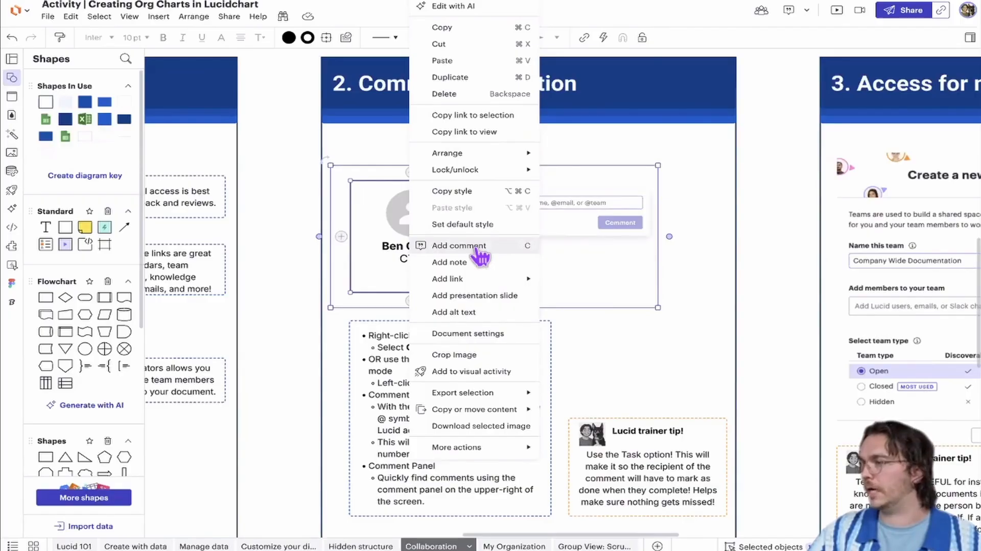
click(281, 253)
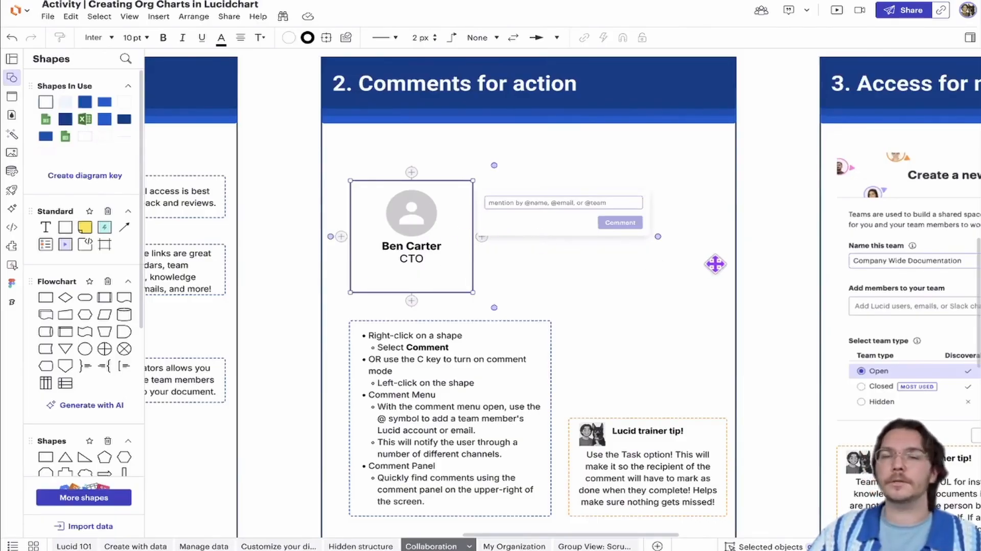
Examine the "Create a new team" example and its notes in the "Access for more" section of the Collaboration page
drag(715, 265, 366, 260)
drag(649, 279, 477, 257)
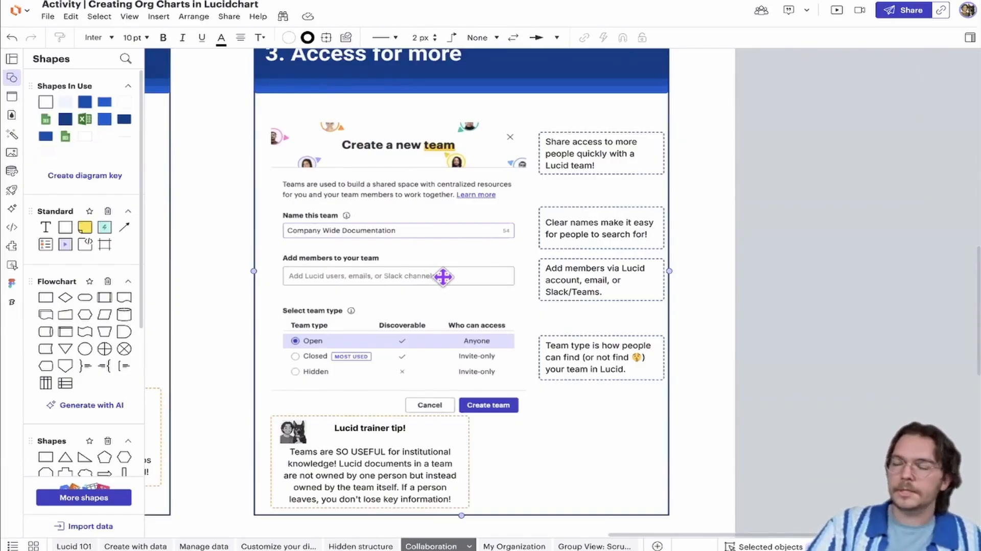
mouse_move(443, 276)
mouse_down()
mouse_move(438, 267)
mouse_move(444, 278)
mouse_up()
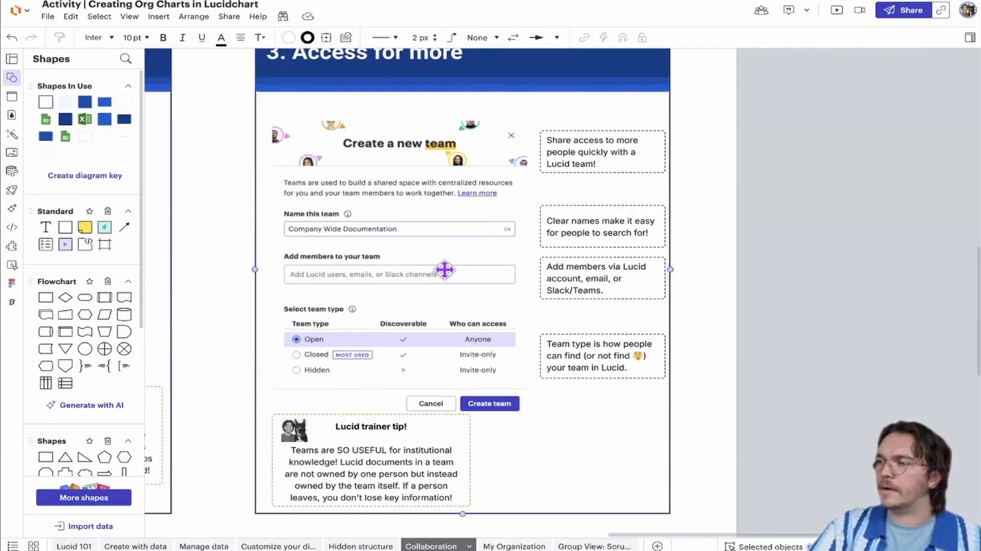
scroll(464, 268, left, 2)
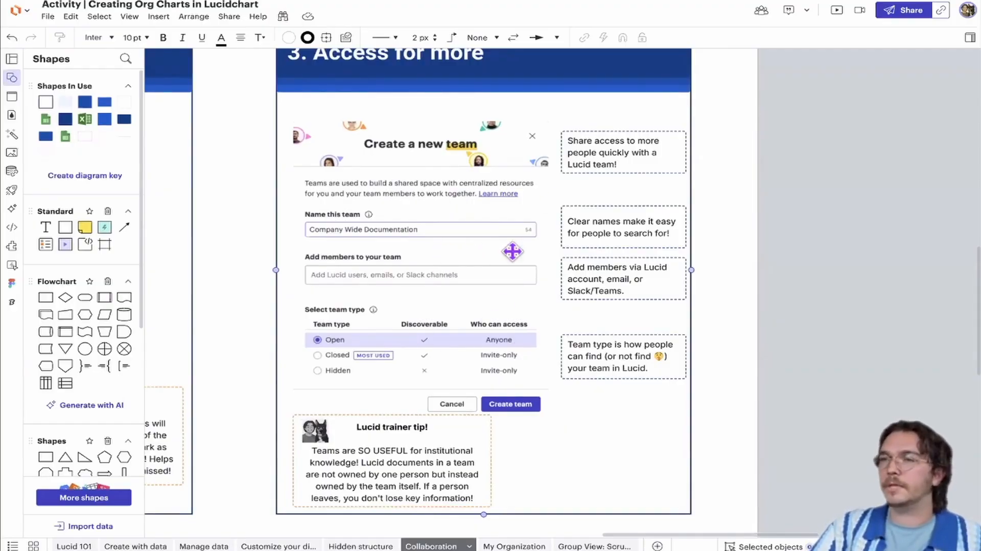
scroll(360, 246, up, 2)
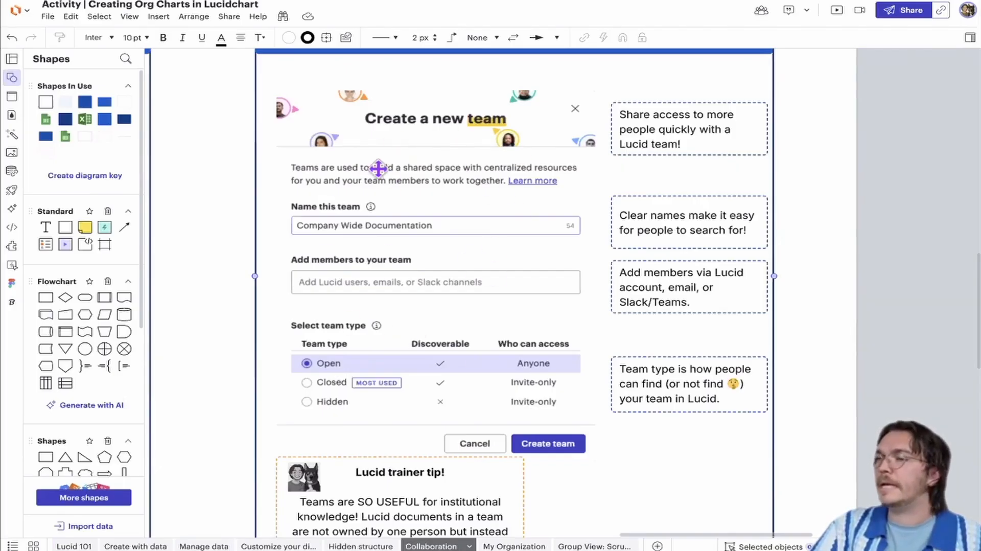
right_click(404, 291)
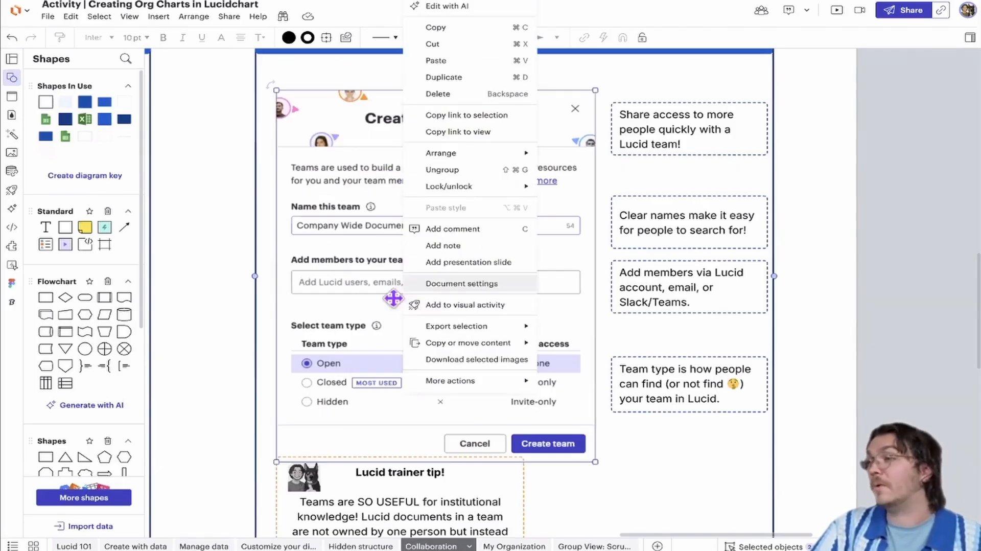
key(Escape)
scroll(236, 321, down, 4)
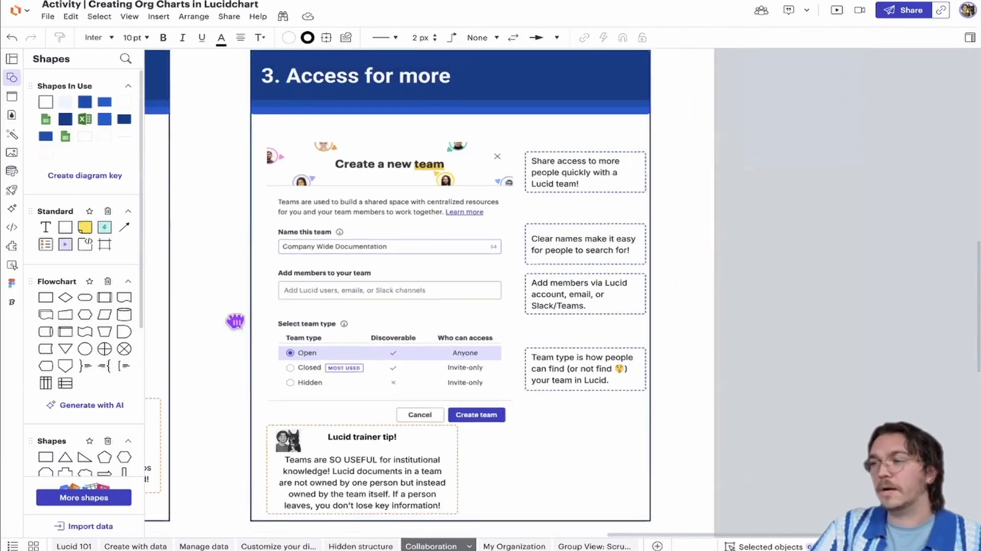
Read the Lucid trainer tip about teams in the "Access for more" section and return to an overview of the collaboration sections
drag(235, 321, 299, 268)
click(379, 402)
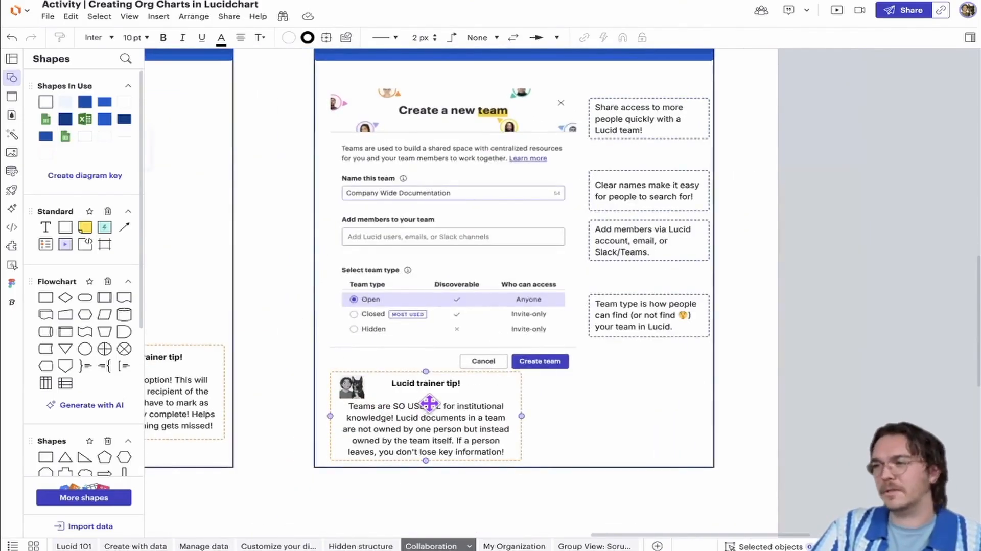
click(289, 384)
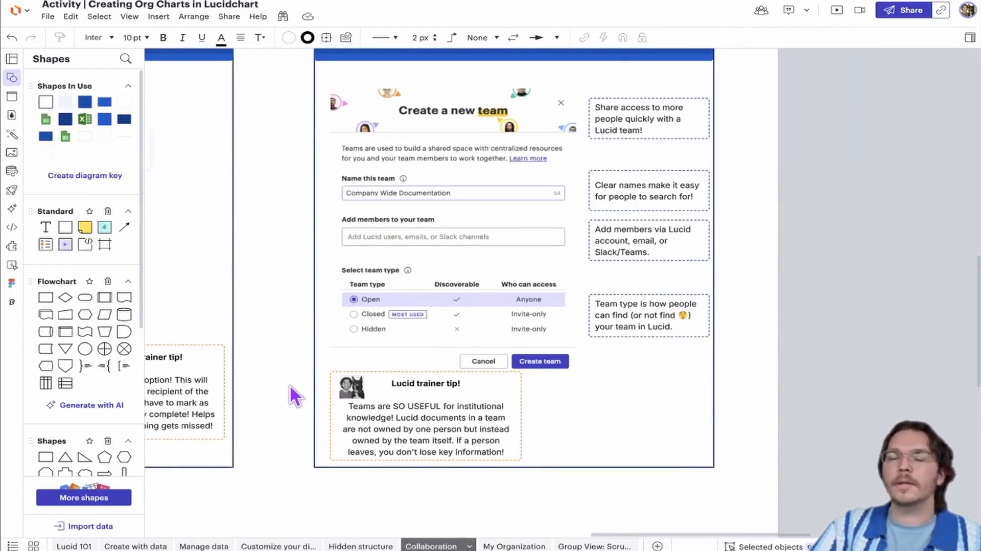
click(388, 278)
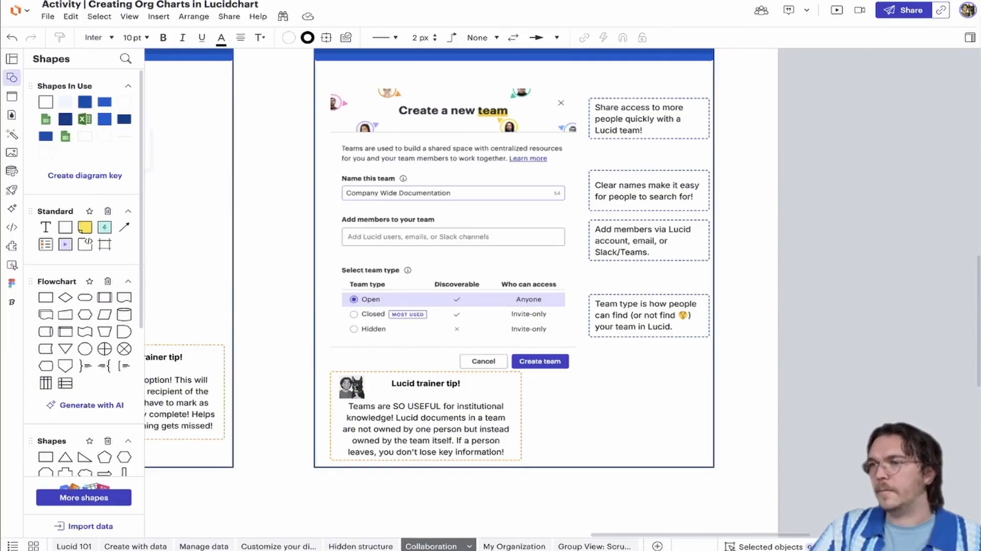
drag(683, 270, 828, 295)
scroll(792, 292, down, 3)
scroll(804, 295, down, 2)
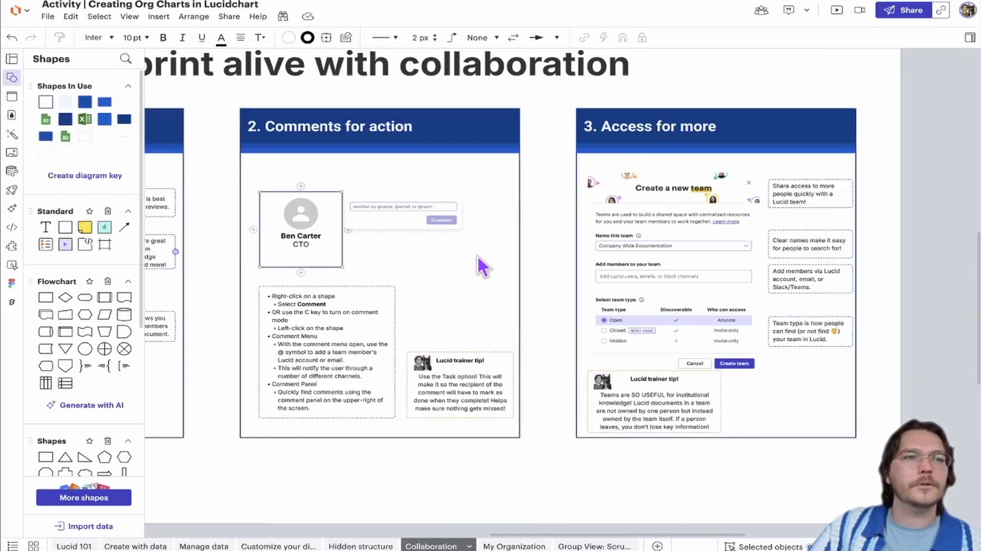
Switch to the Demo | Org Chart spreadsheet in Google Sheets, preview the photo behind the CEO's Image URL, and return to the sheet
click(503, 6)
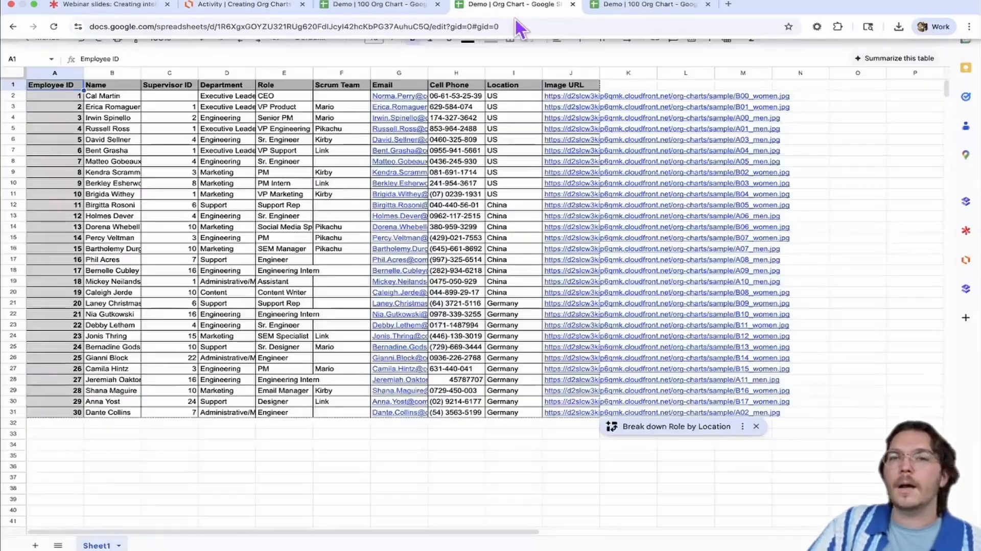
mouse_move(575, 101)
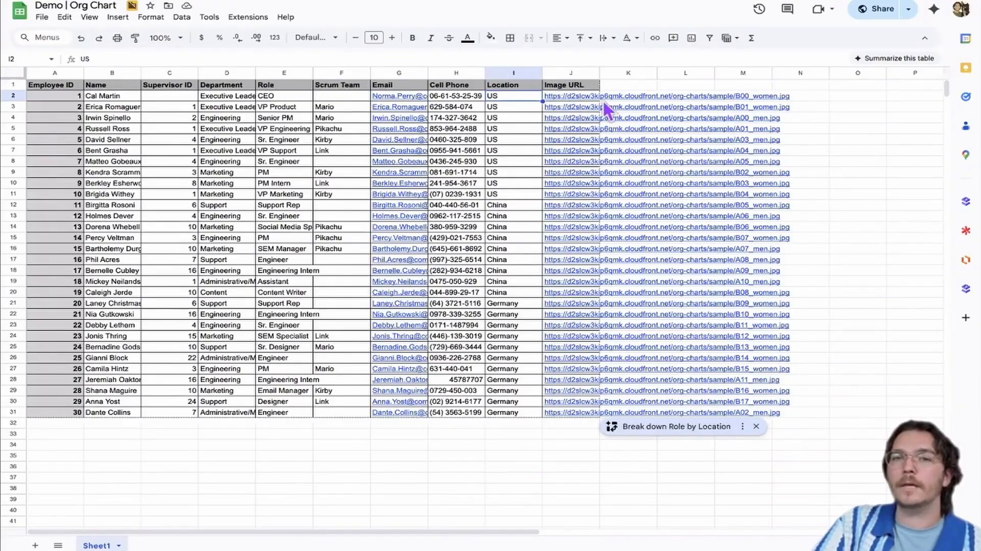
click(604, 113)
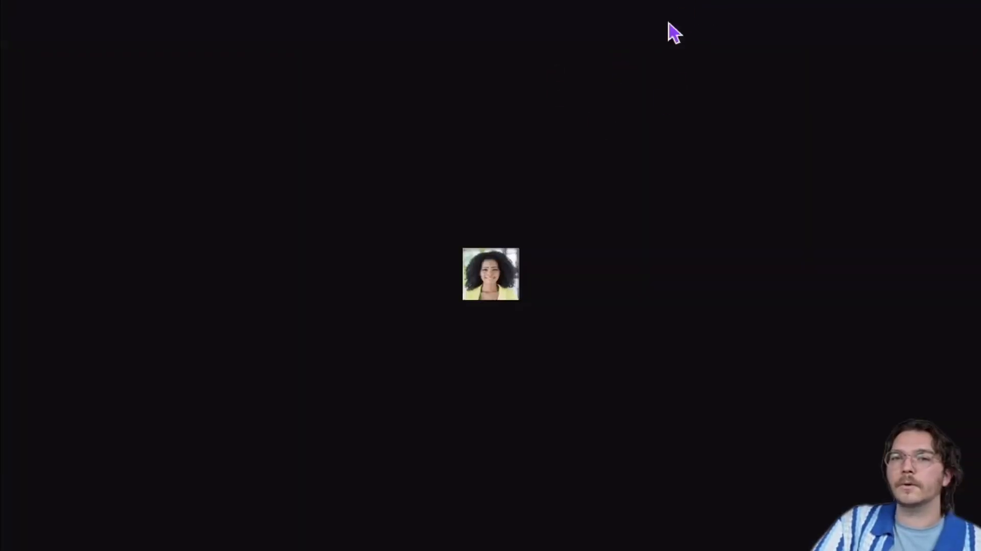
click(708, 5)
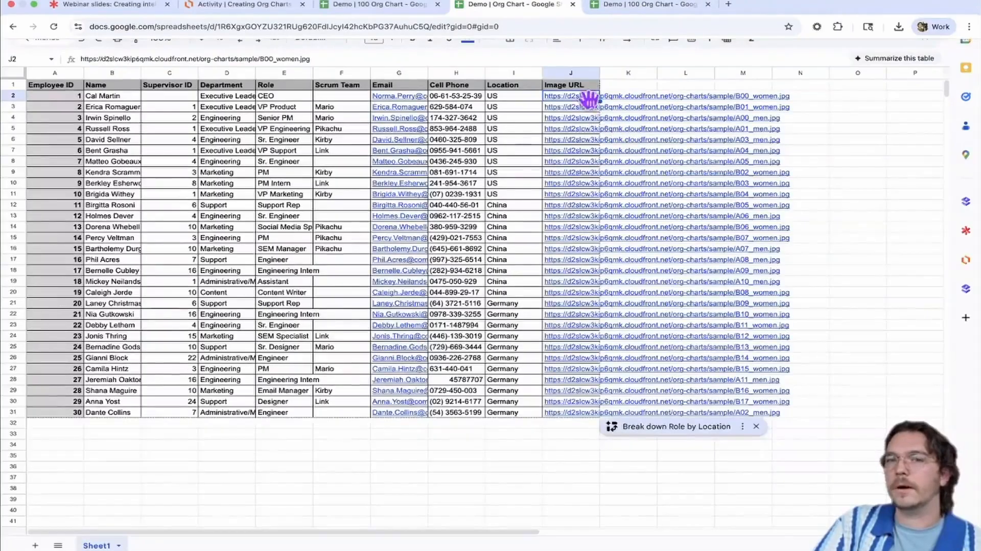
mouse_move(594, 99)
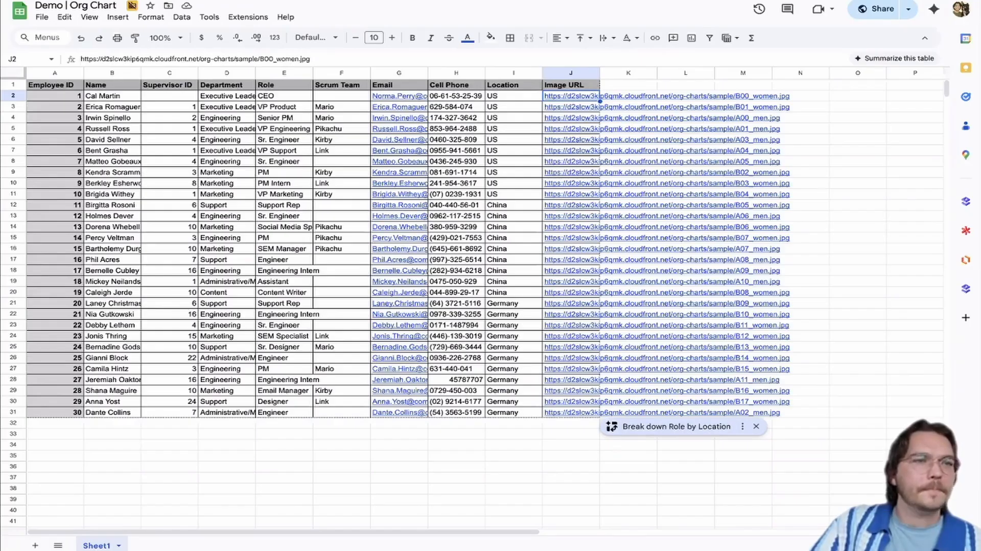
Switch back to the Lucidchart activity document and look over the Collaboration page's sections
click(238, 5)
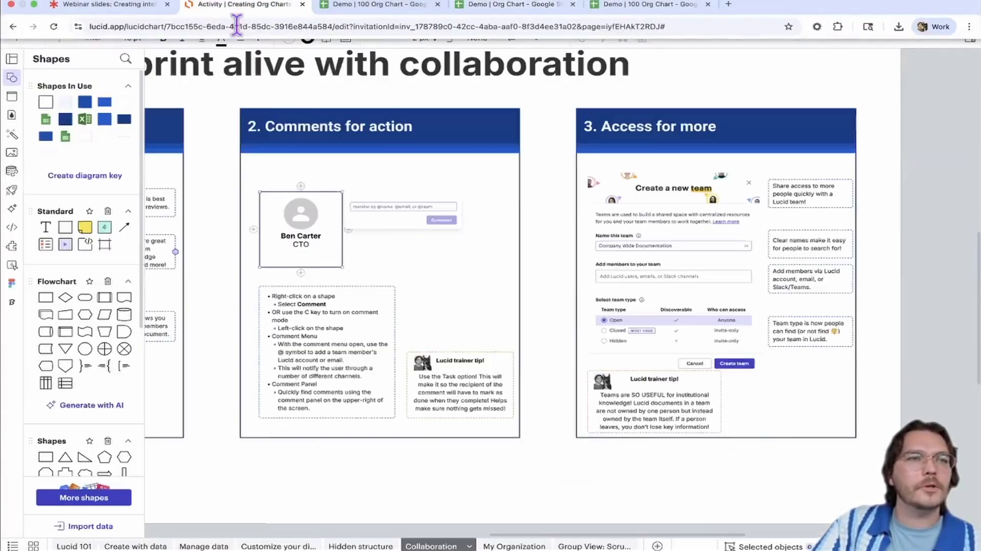
click(276, 127)
scroll(276, 127, down, 2)
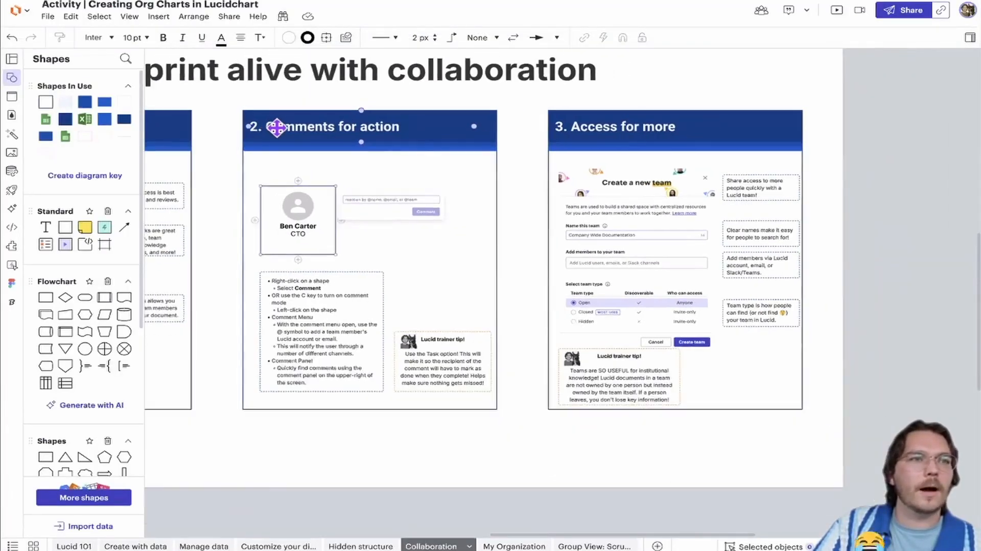
click(376, 226)
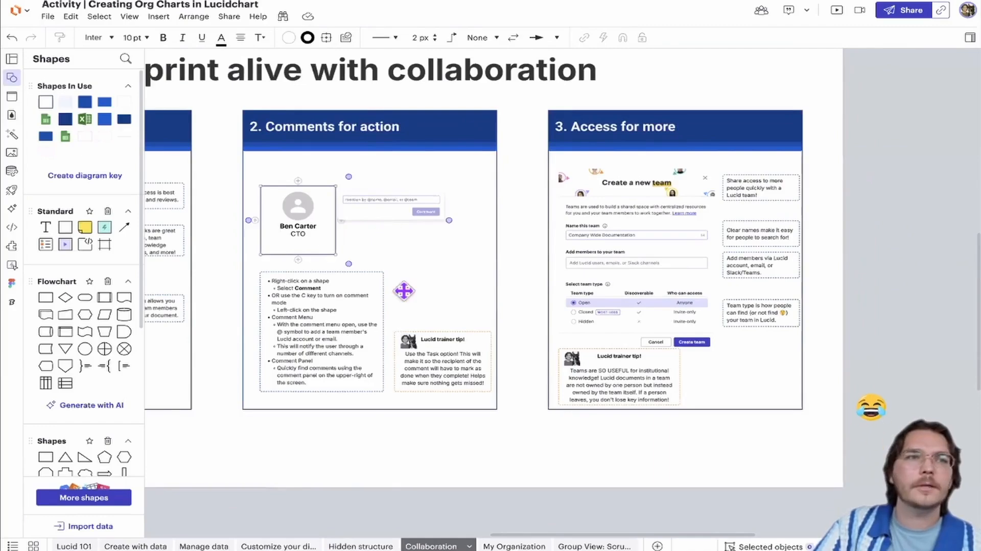
click(409, 403)
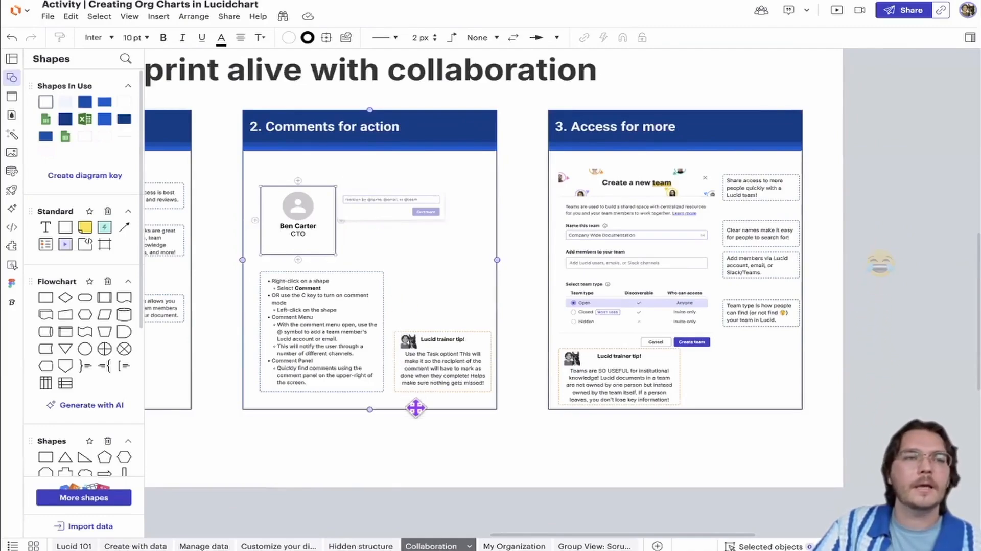
click(417, 450)
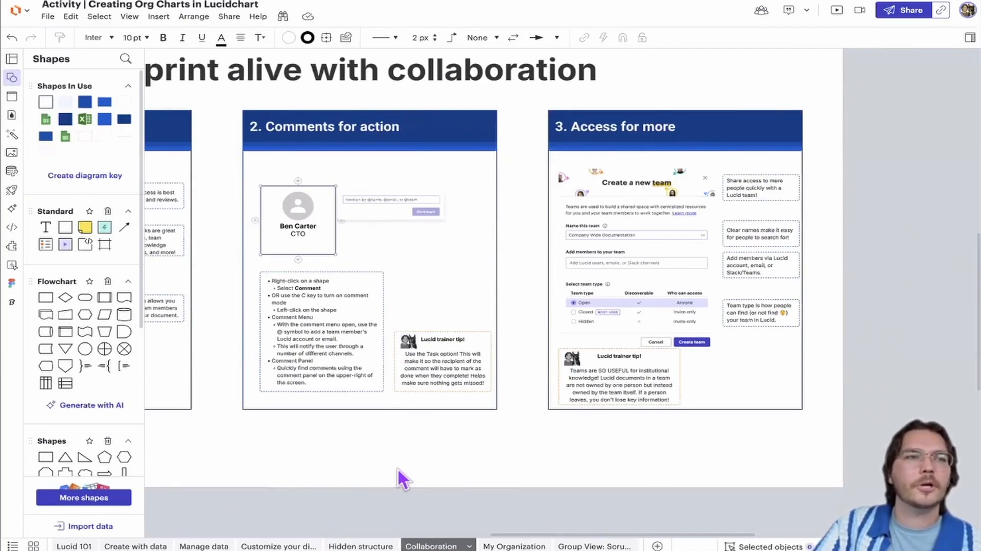
Open the page on customizing the diagram and examine the color-coded engineering teams in its org chart
click(278, 546)
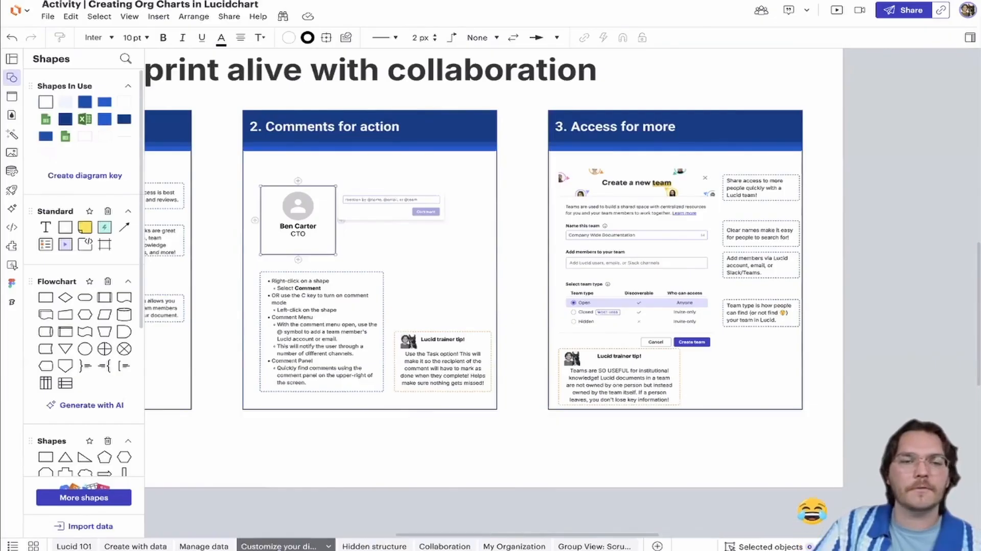
scroll(454, 394, up, 10)
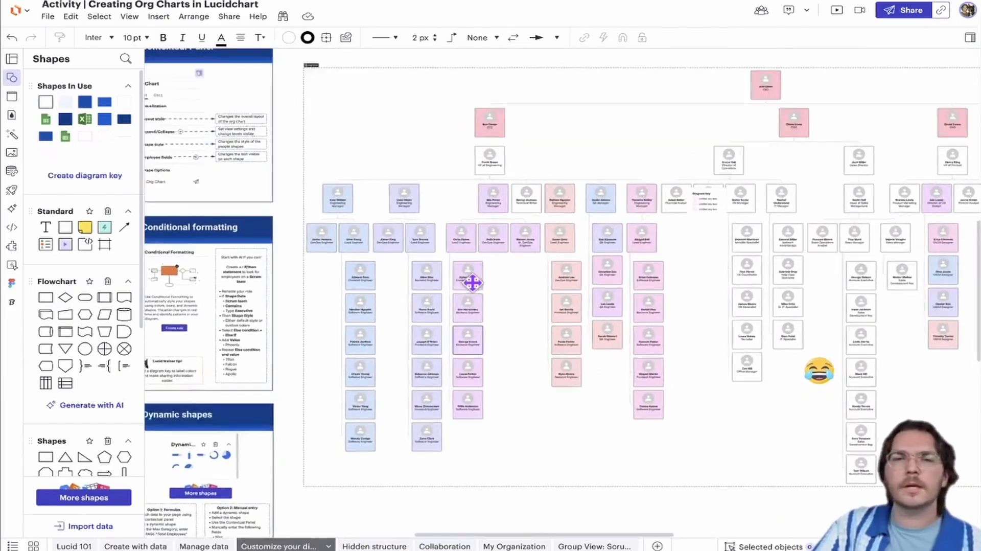
scroll(444, 298, down, 10)
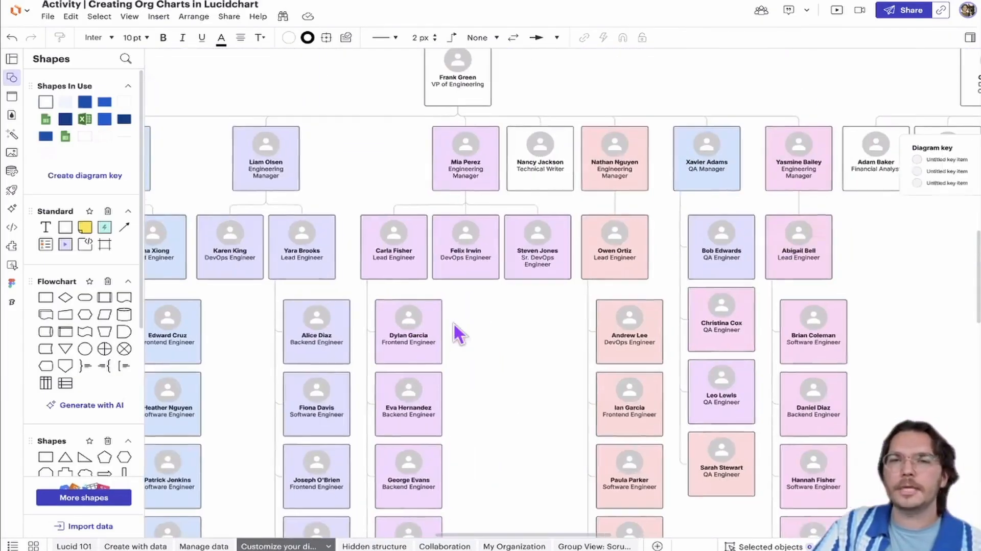
scroll(455, 322, up, 3)
scroll(455, 321, down, 5)
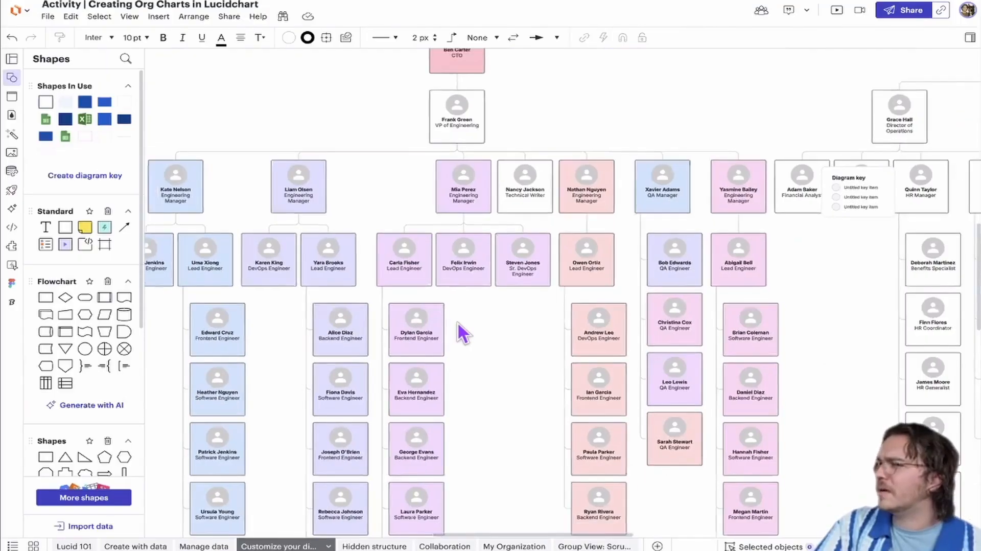
scroll(555, 219, up, 8)
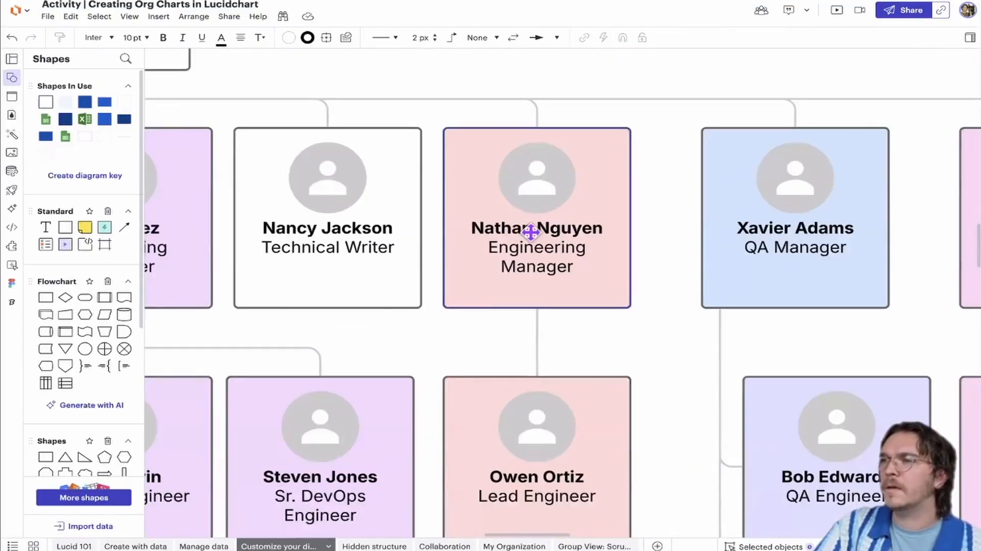
scroll(528, 234, down, 1)
Open the My Organization page and examine the engineering managers and their teams in the org chart
click(440, 545)
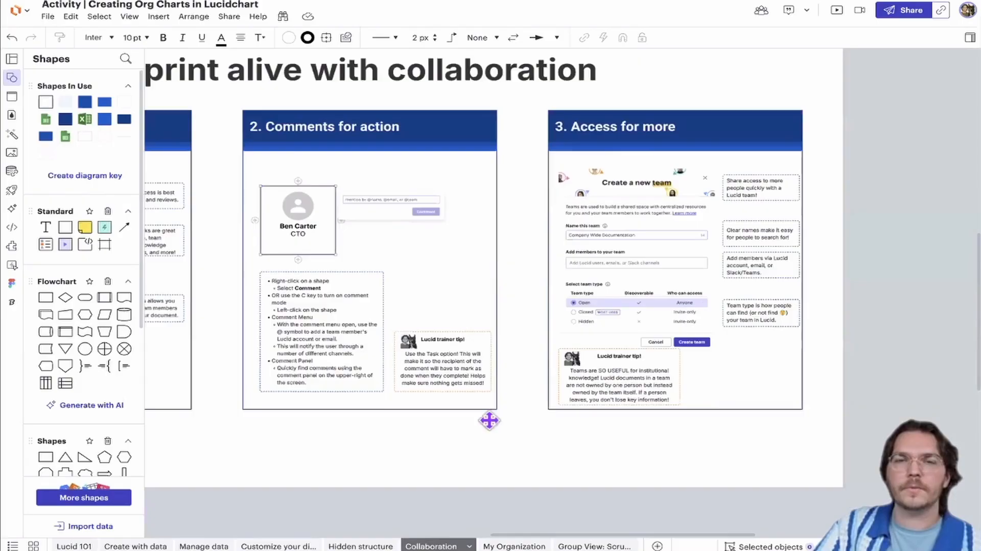
click(495, 545)
scroll(489, 321, up, 6)
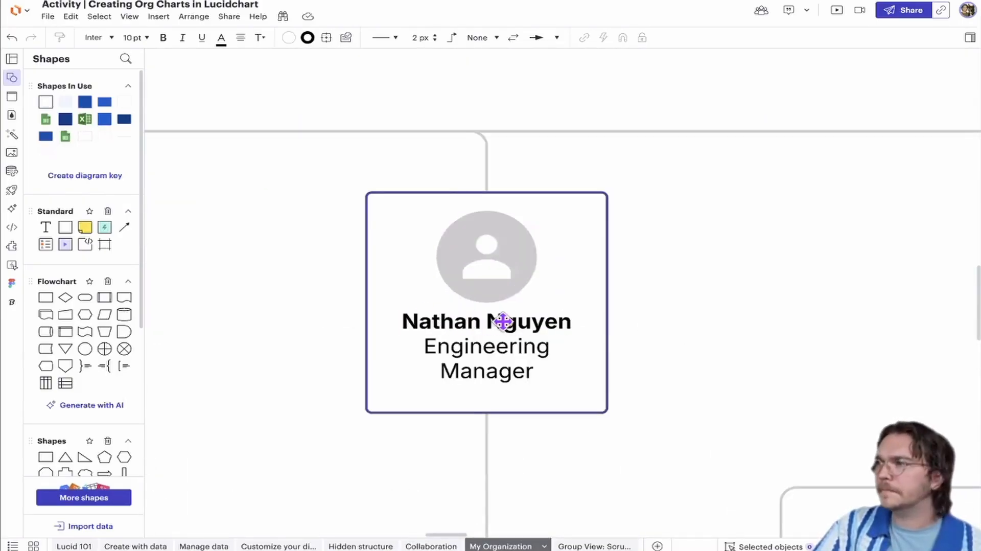
scroll(497, 314, down, 5)
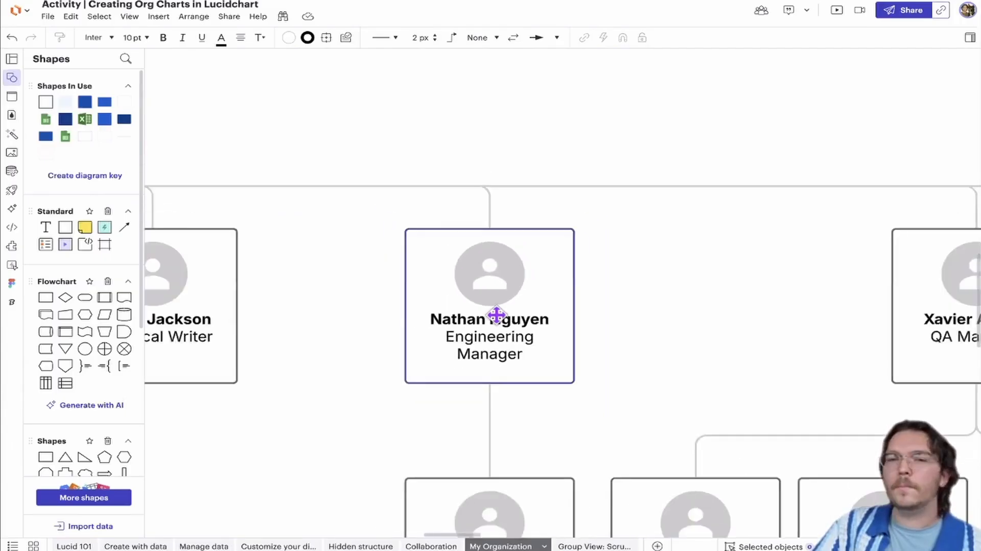
scroll(514, 317, down, 6)
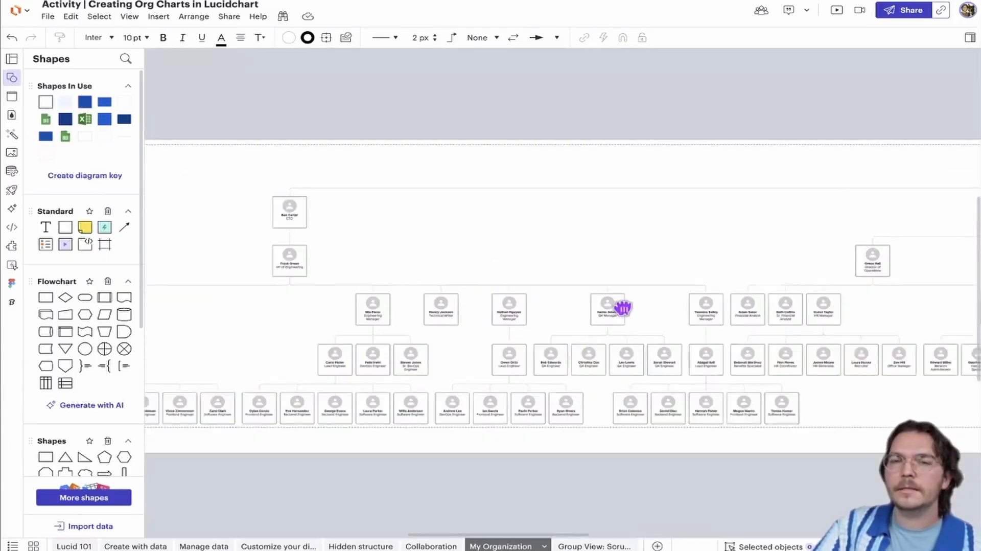
Review the document's conditional formatting rules, then return to the shape libraries and inspect the CTO's shape in the org chart
click(12, 134)
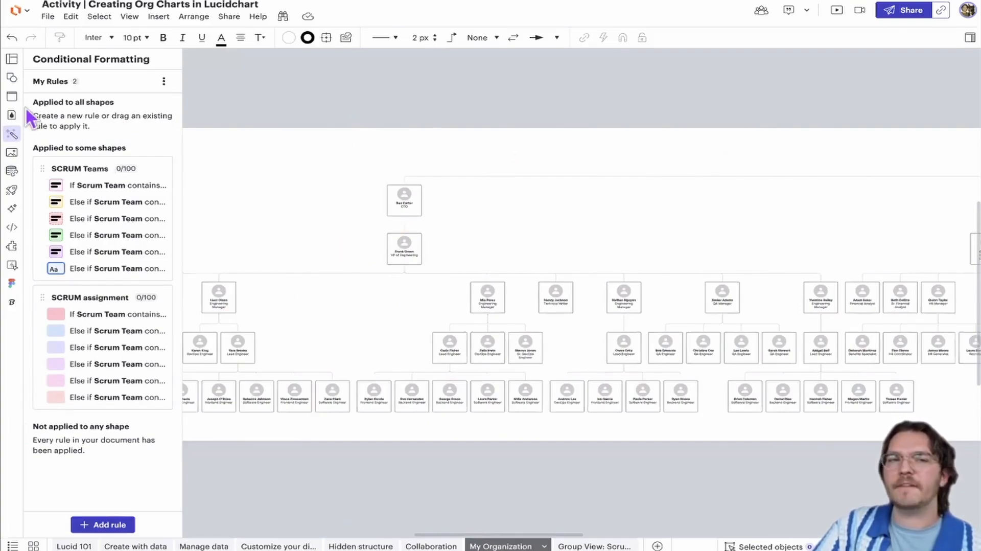
click(12, 77)
right_click(319, 172)
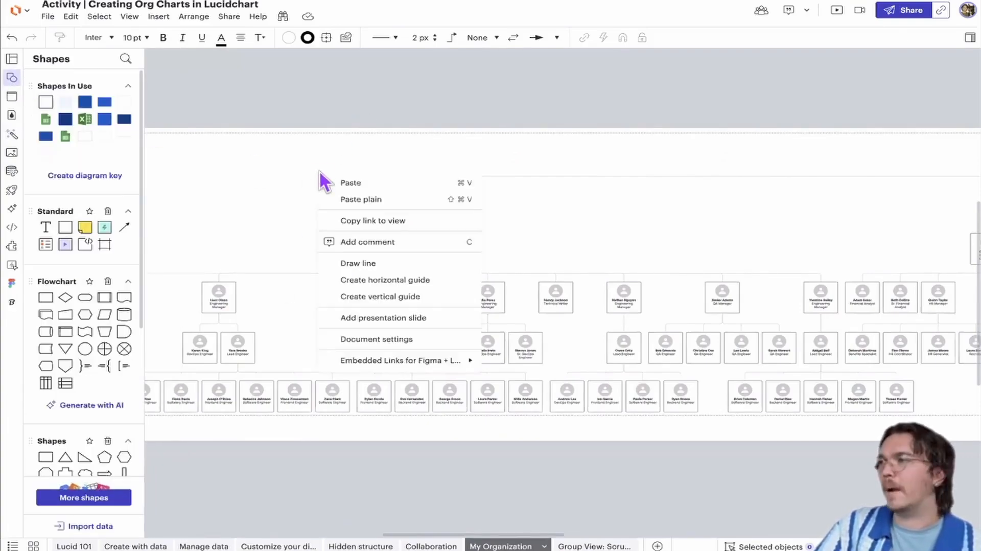
click(402, 117)
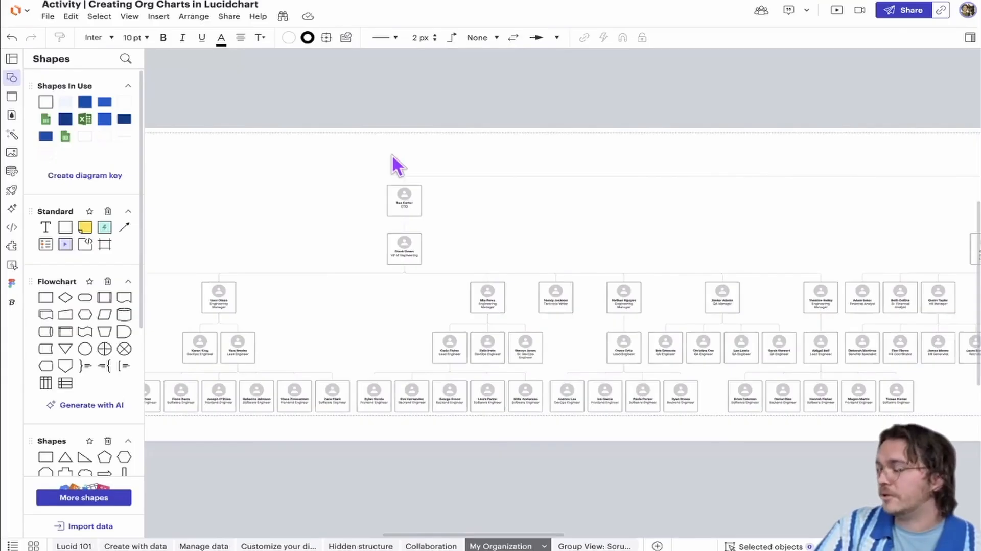
scroll(400, 230, up, 5)
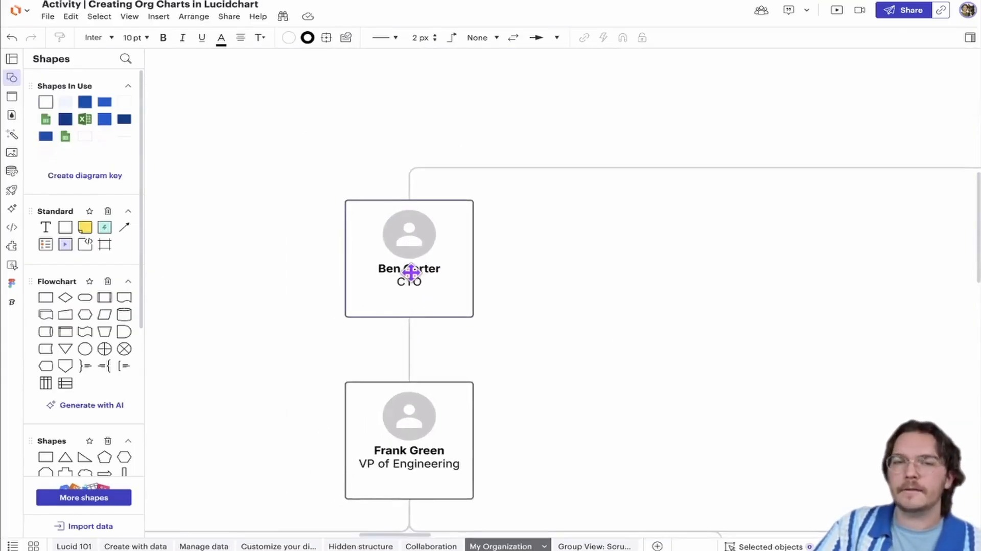
Open the CTO's name for editing in the org chart, deselect it, and look over the engineering branch below
click(412, 280)
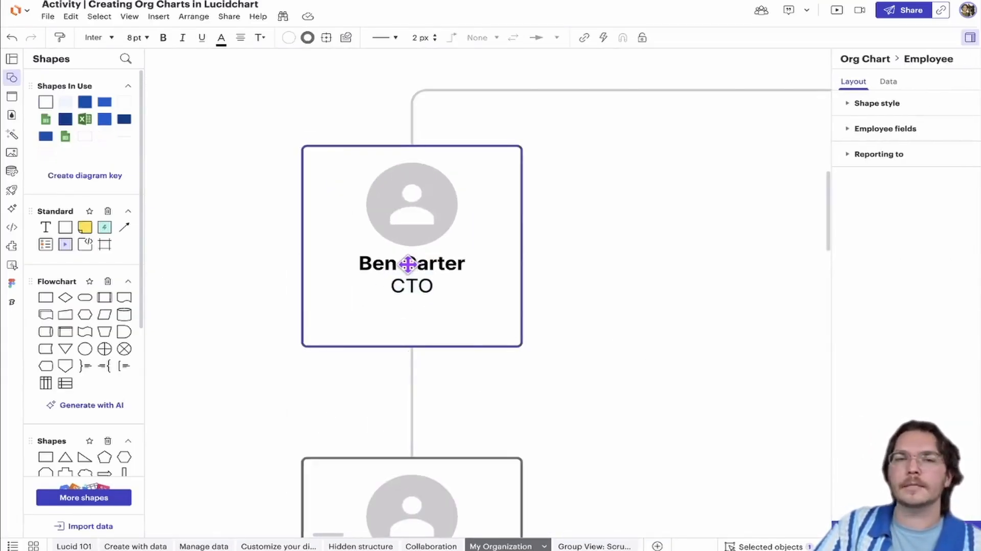
double_click(409, 262)
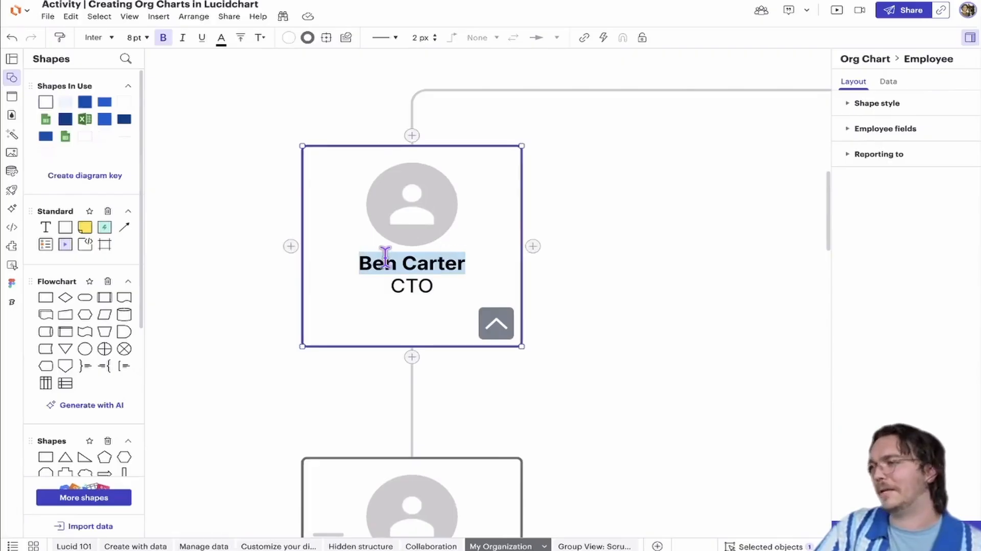
click(266, 261)
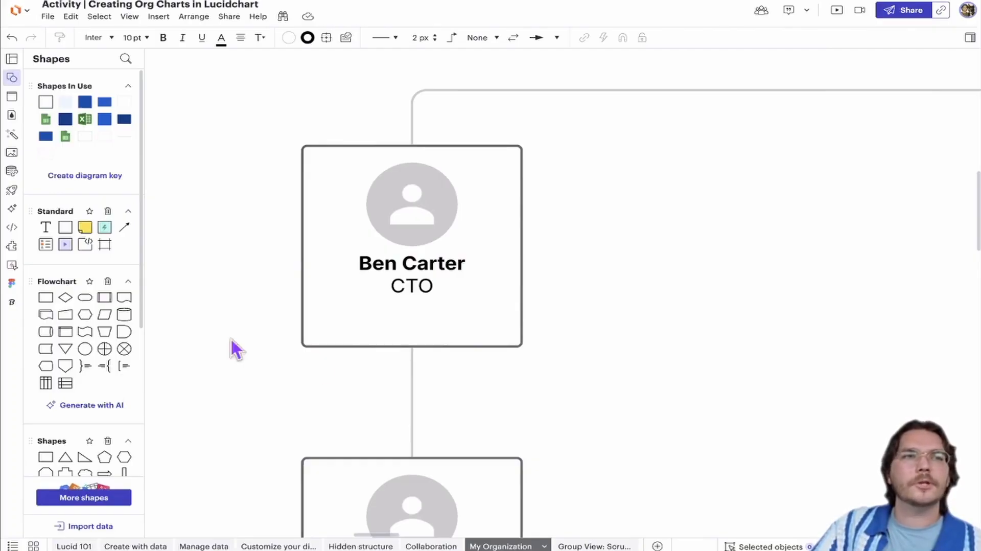
scroll(361, 357, down, 3)
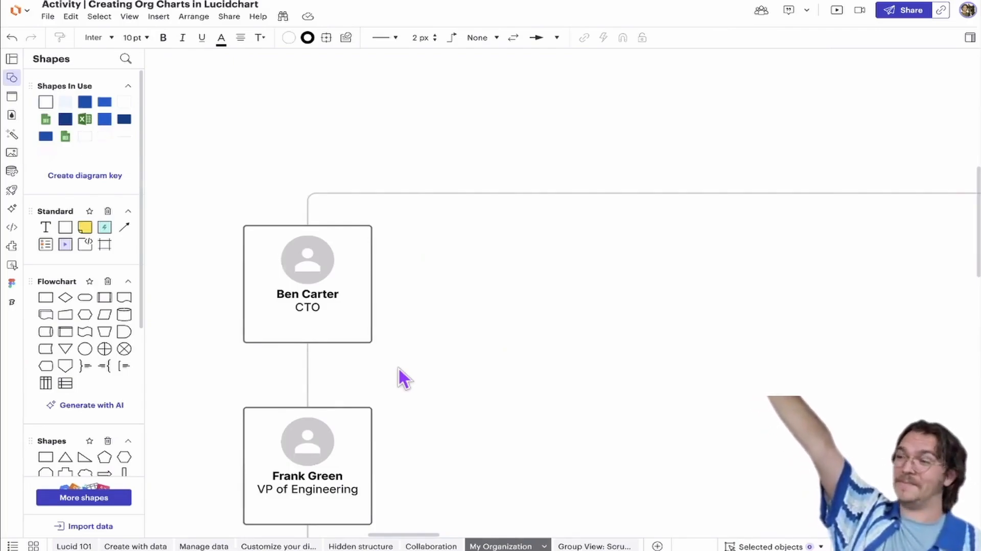
scroll(388, 361, down, 5)
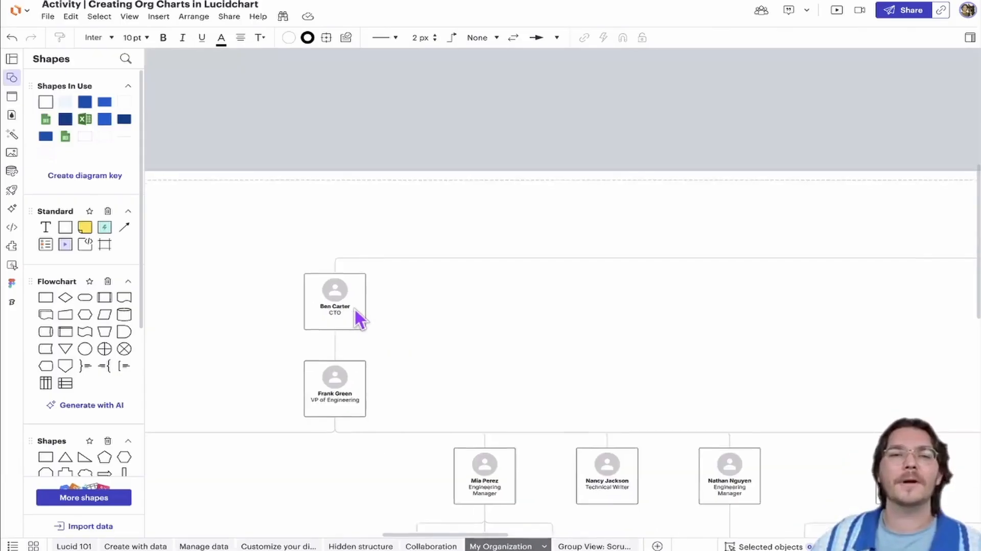
scroll(355, 309, down, 4)
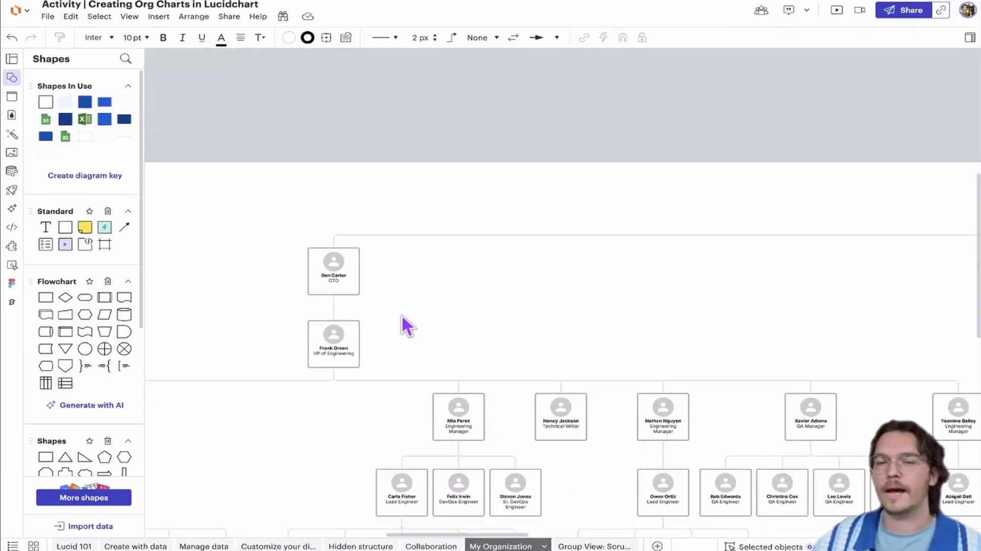
scroll(446, 291, left, 1)
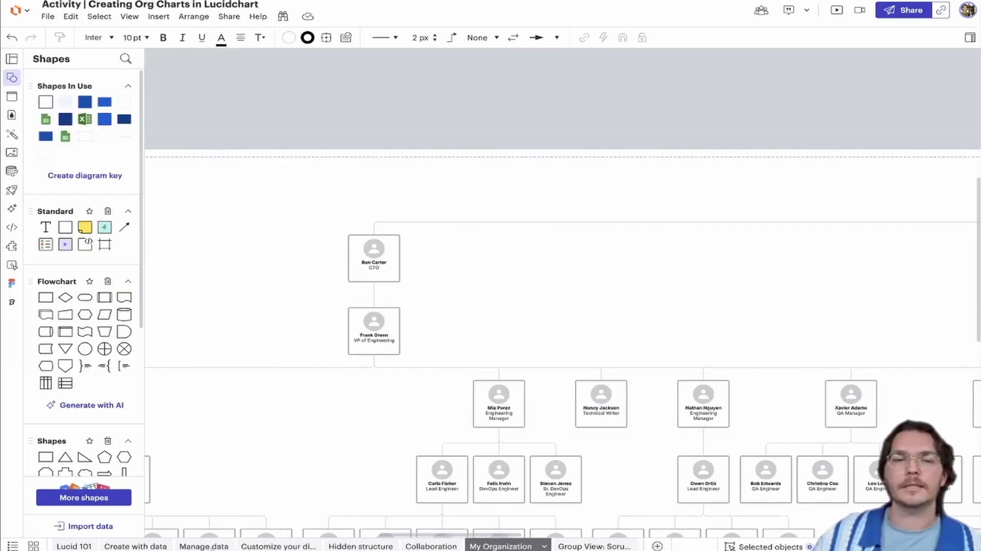
Go to the page on customizing the diagram and show the document's conditional formatting rules
click(263, 547)
scroll(421, 299, down, 10)
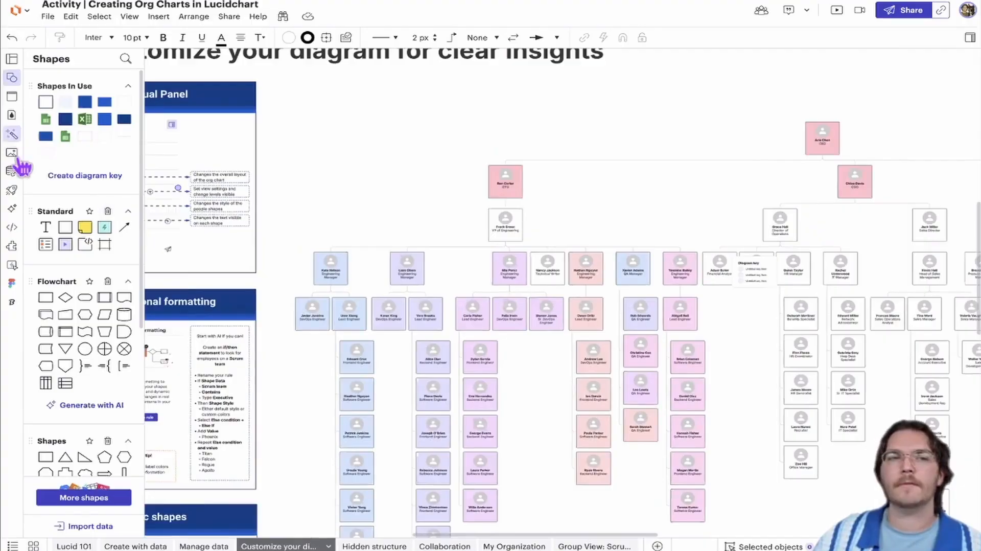
click(12, 134)
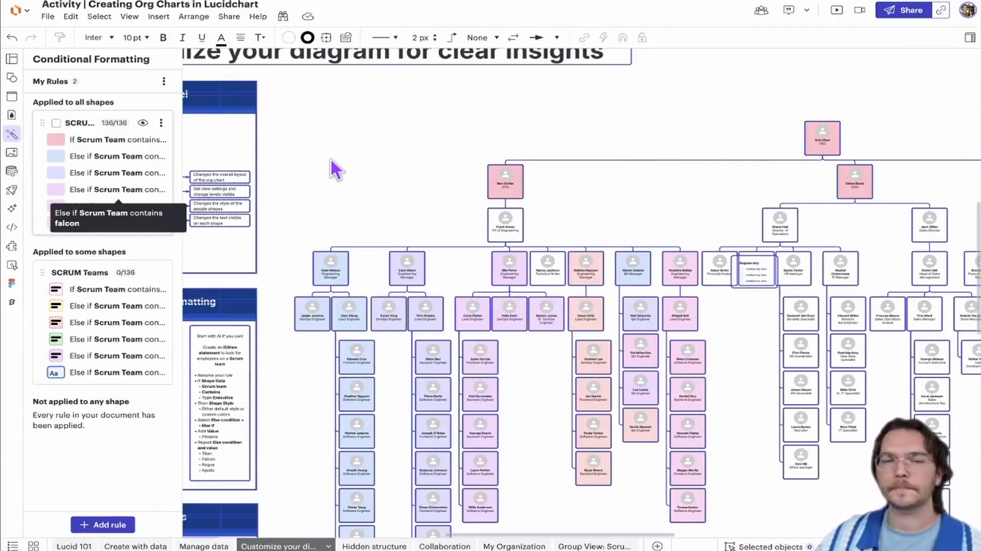
Examine the Dynamic shapes section of the page, including its shape library, and return to the whole color-coded org chart
scroll(442, 304, down, 5)
scroll(443, 305, left, 4)
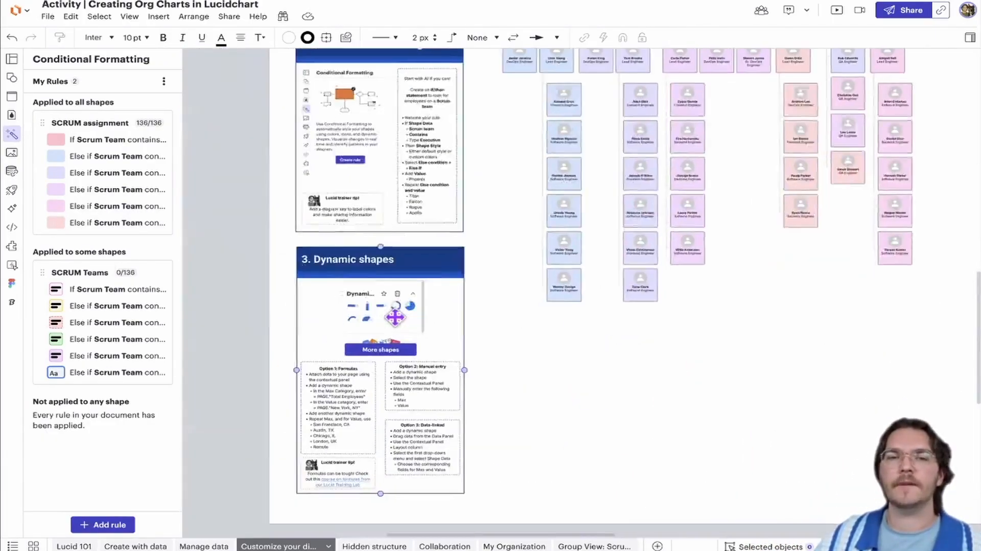
scroll(394, 317, up, 5)
scroll(376, 323, up, 5)
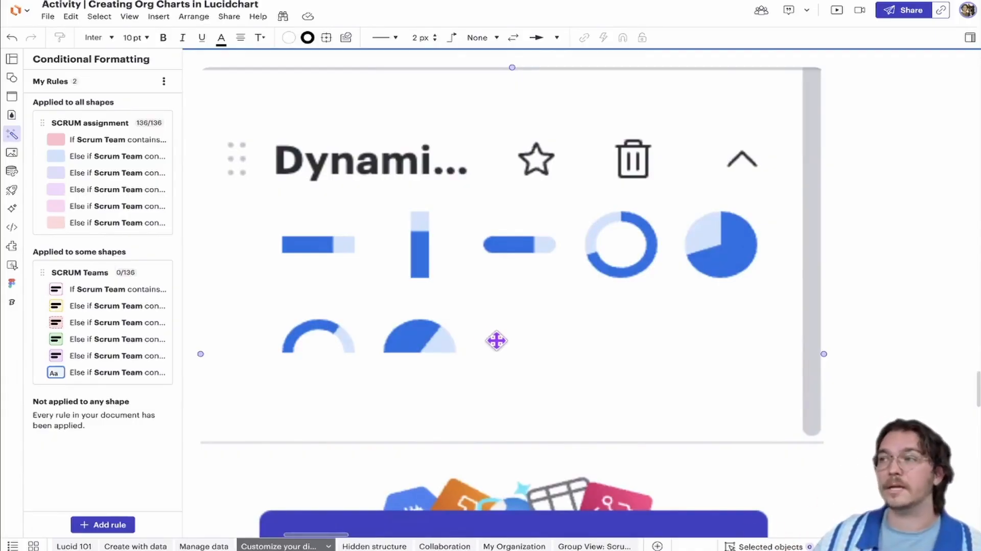
scroll(502, 340, down, 5)
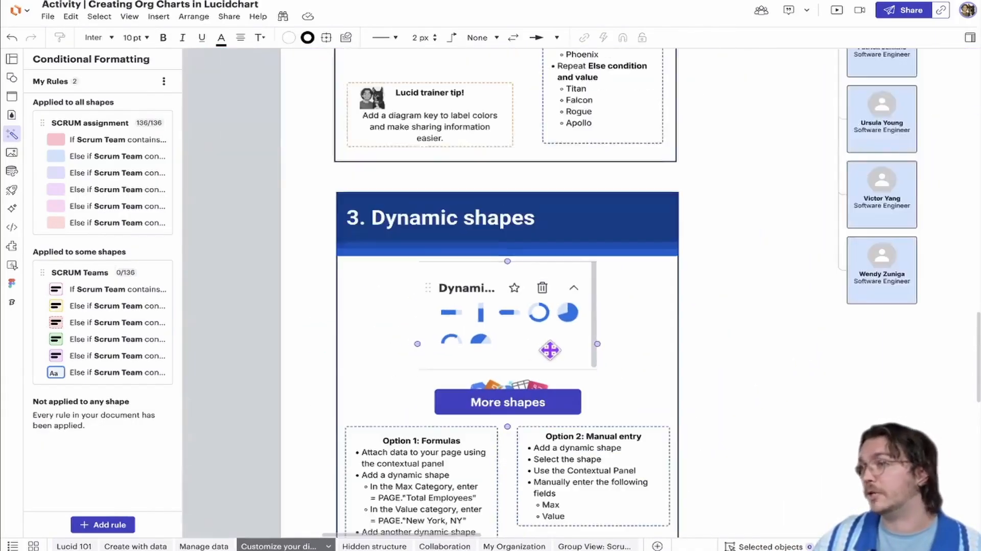
drag(728, 393, 458, 383)
scroll(496, 395, down, 4)
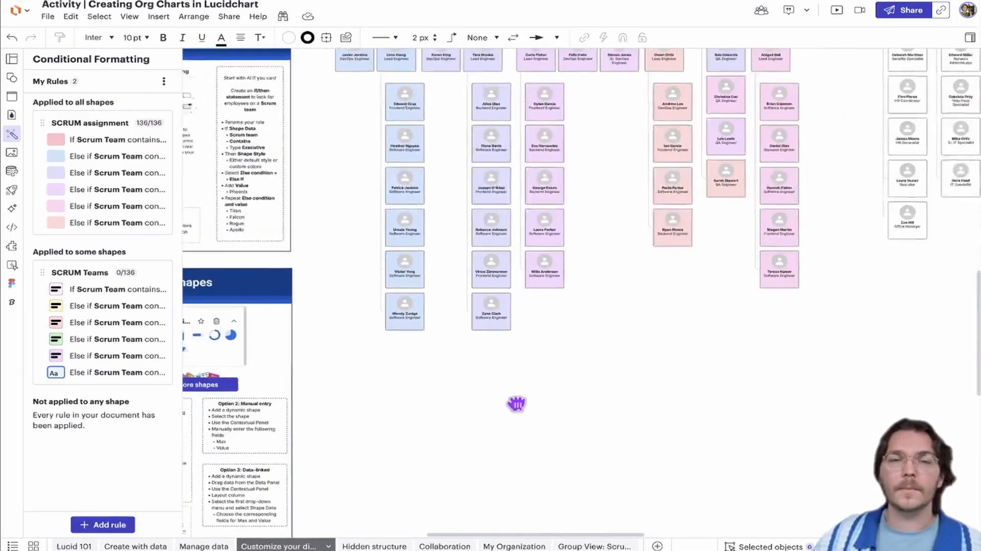
drag(517, 403, 516, 421)
scroll(552, 397, down, 6)
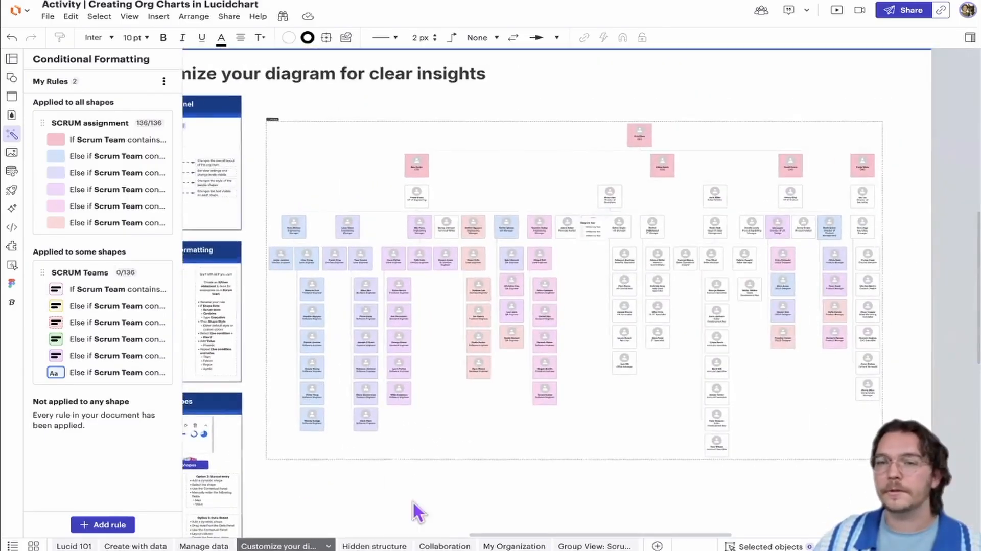
Open the Collaboration page and review its sections on sharing the blueprint, comments for action, and access for more
click(445, 546)
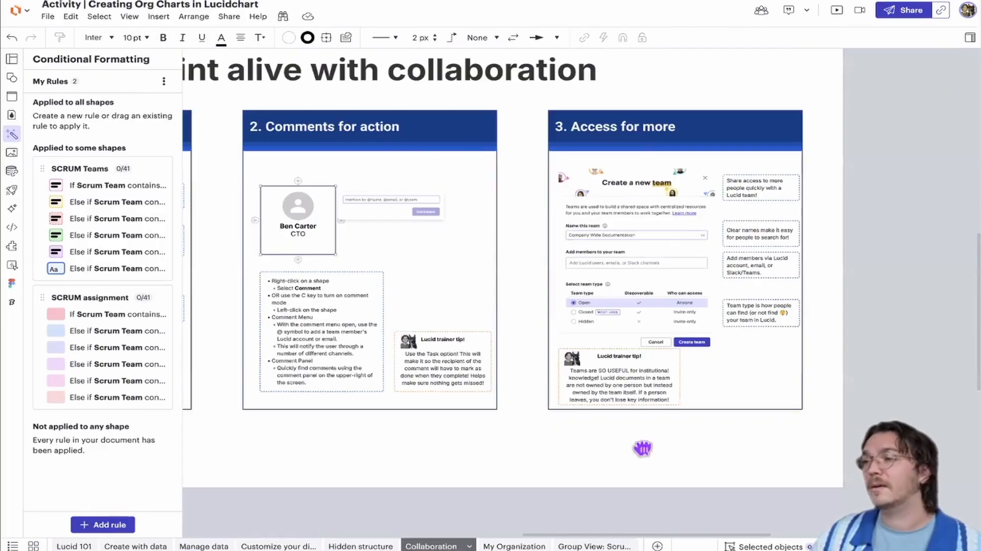
scroll(644, 449, left, 5)
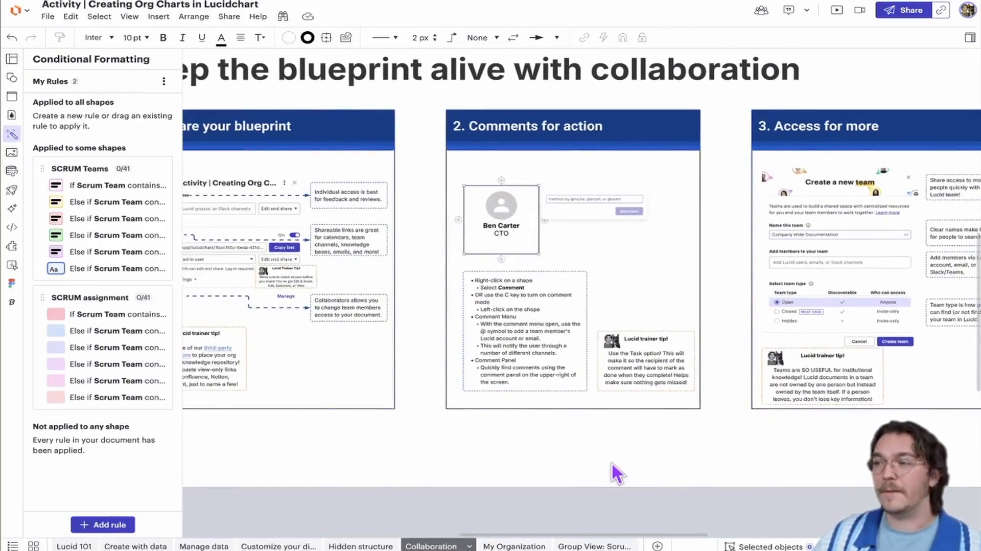
drag(609, 462, 681, 456)
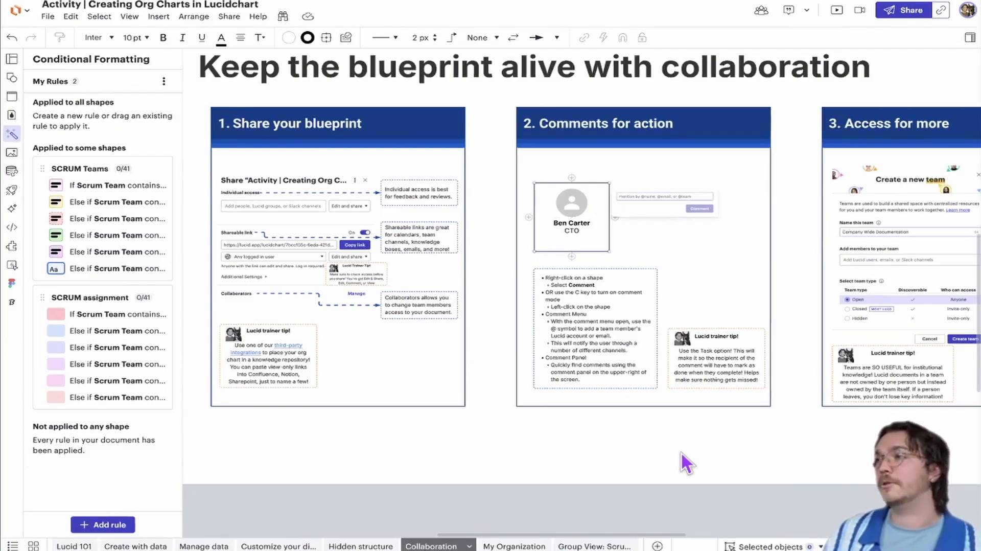
scroll(640, 461, up, 1)
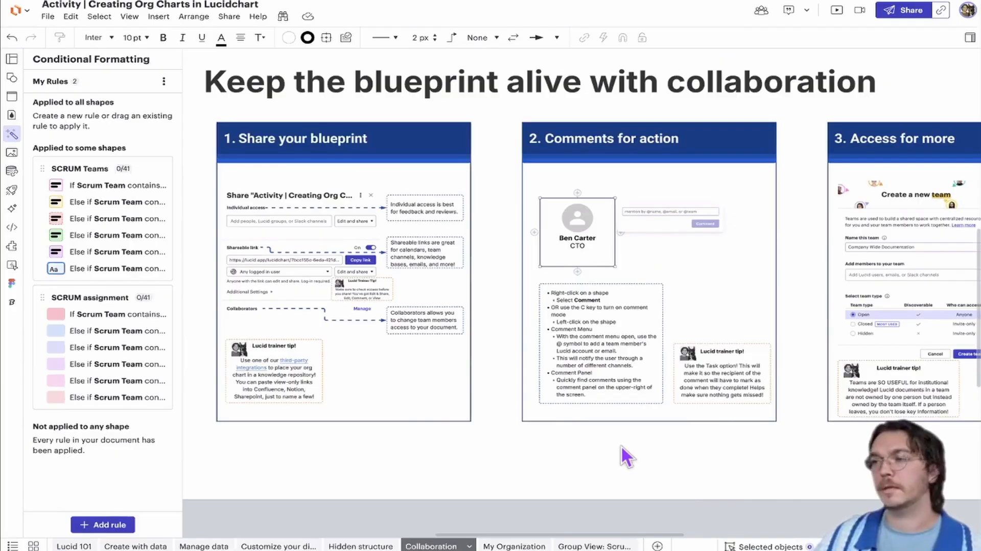
click(575, 404)
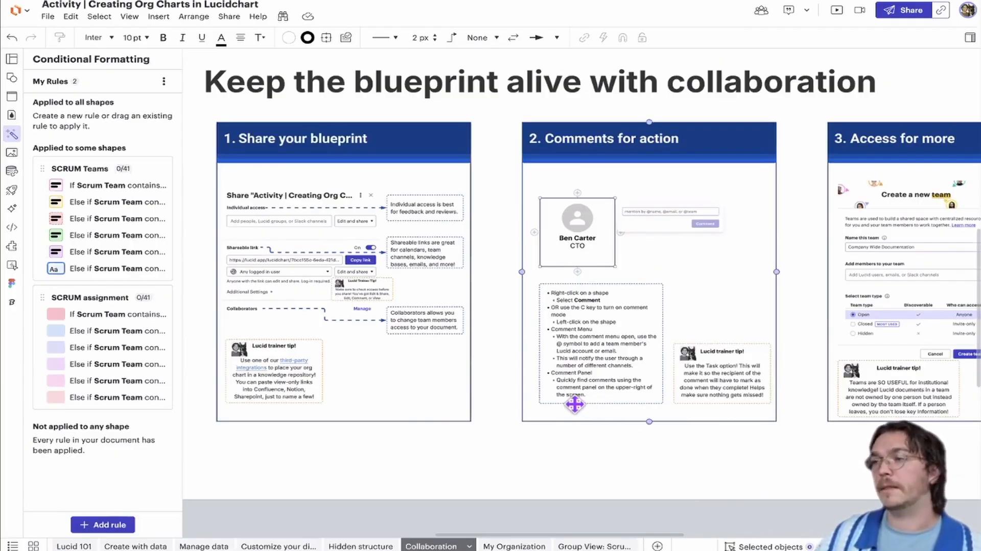
scroll(581, 434, down, 3)
drag(593, 443, 528, 441)
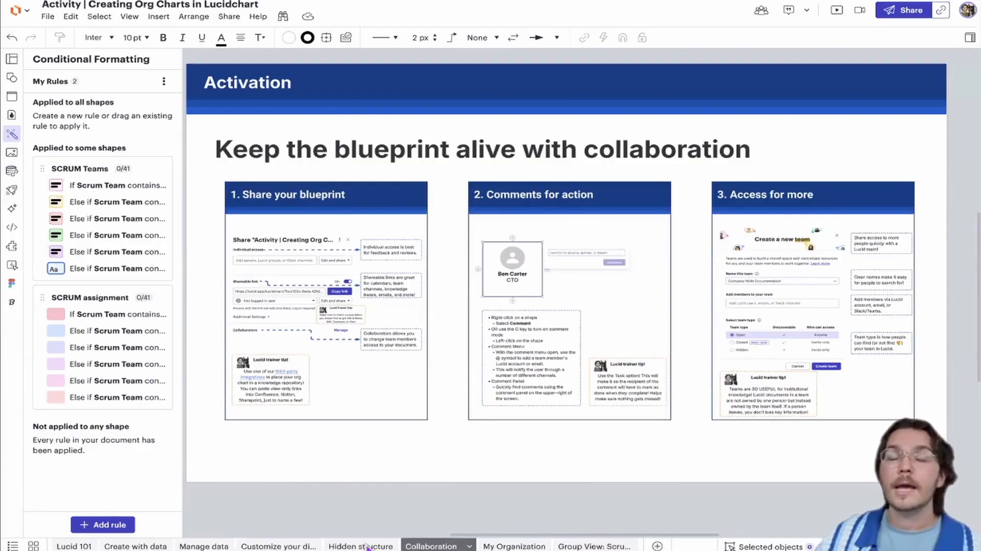
Check the My Organization chart, then return to the customization page and examine the CEO, CTO and COO in its color-coded org chart
click(531, 545)
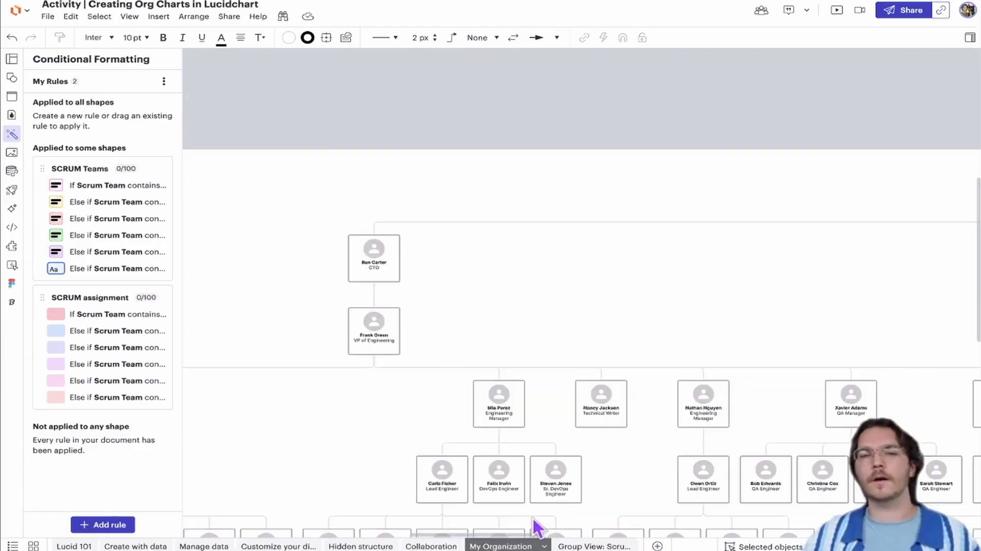
ctrl+scroll(460, 305, down, 5)
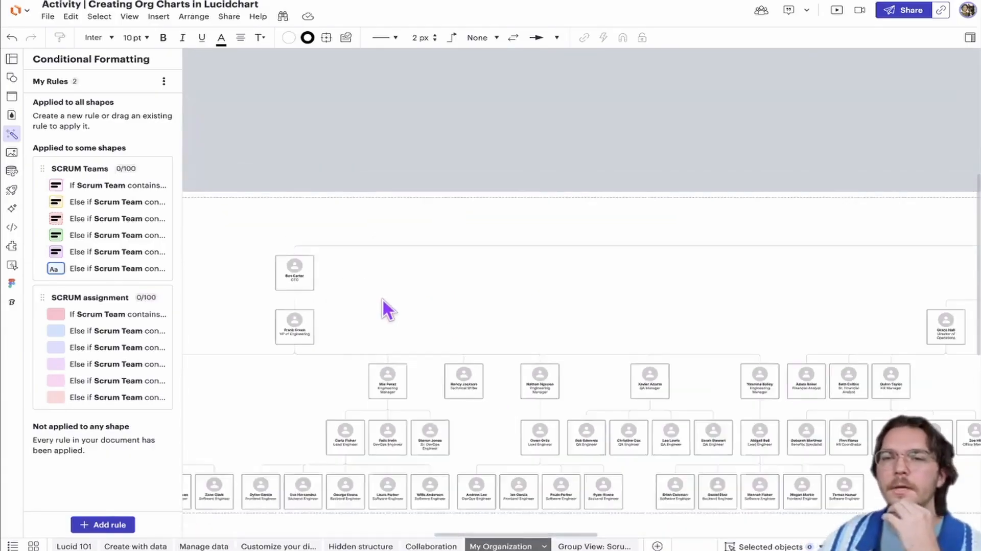
click(278, 546)
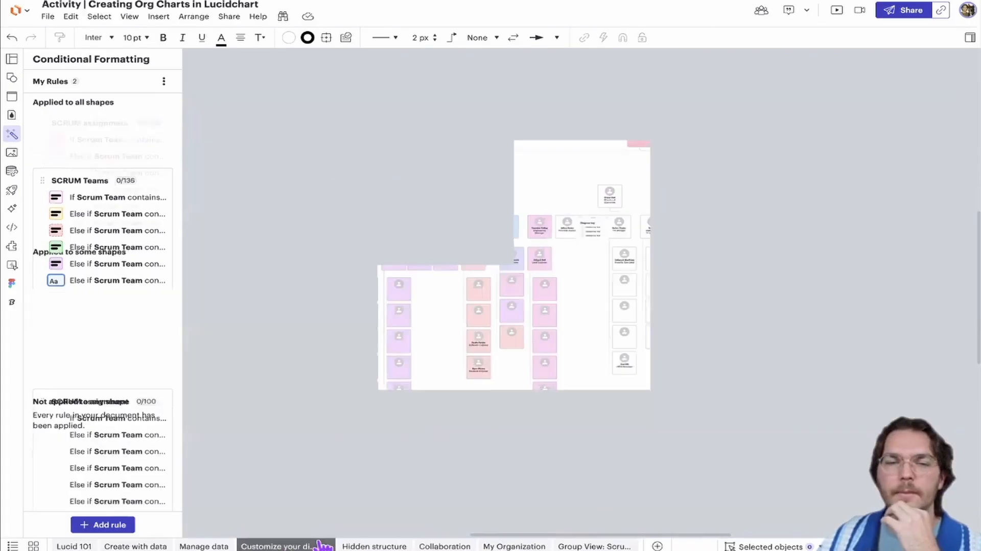
ctrl+scroll(444, 317, up, 2)
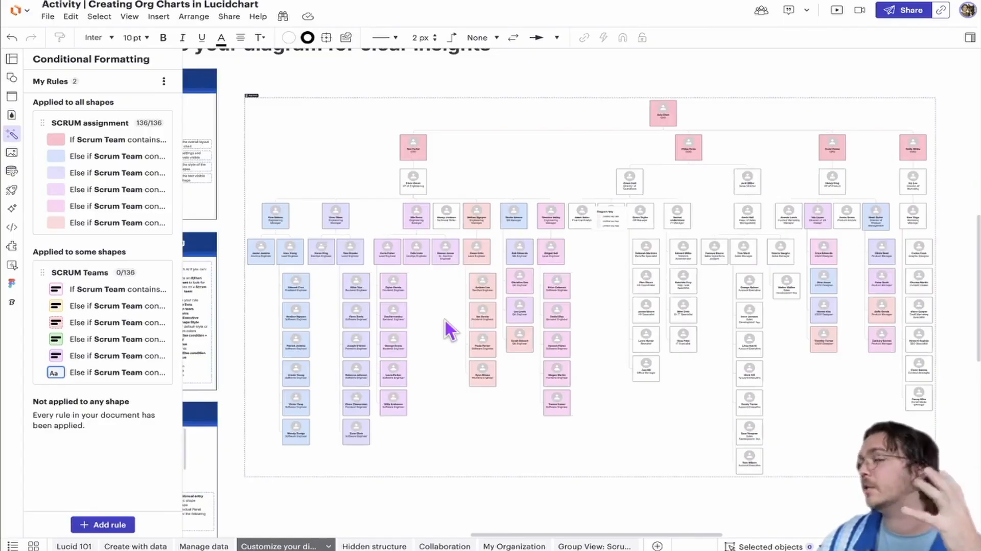
ctrl+scroll(446, 221, up, 4)
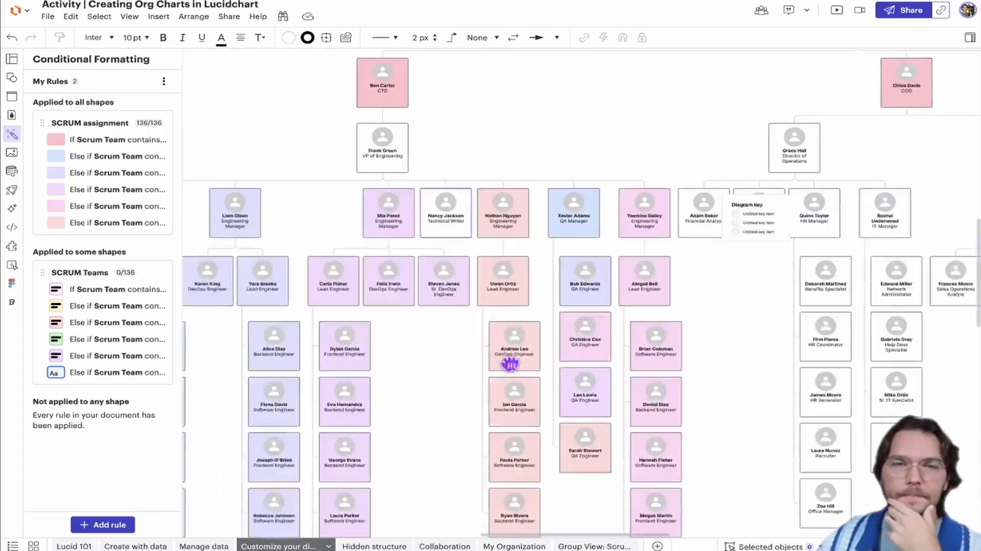
drag(445, 221, 512, 362)
ctrl+scroll(467, 269, up, 2)
drag(461, 280, 319, 288)
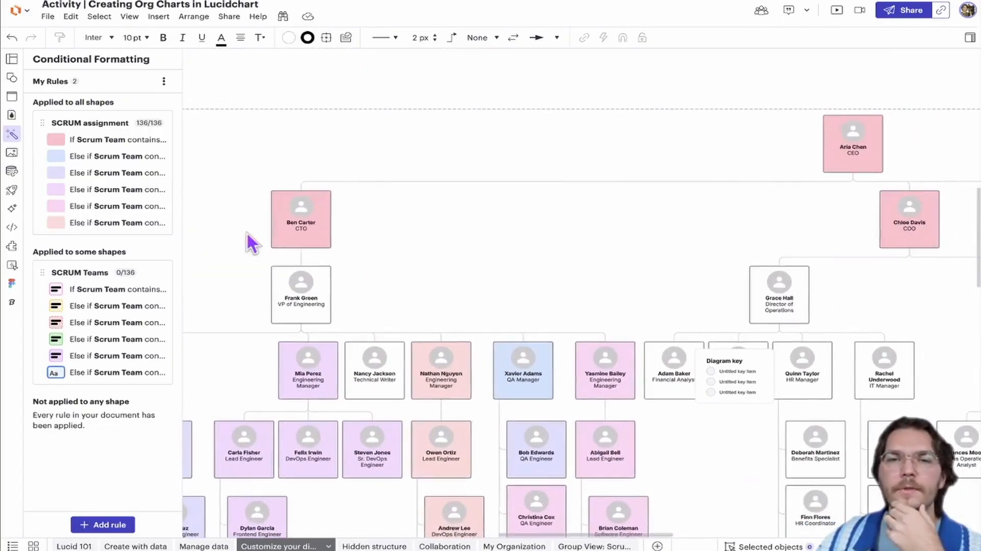
drag(546, 224, 488, 236)
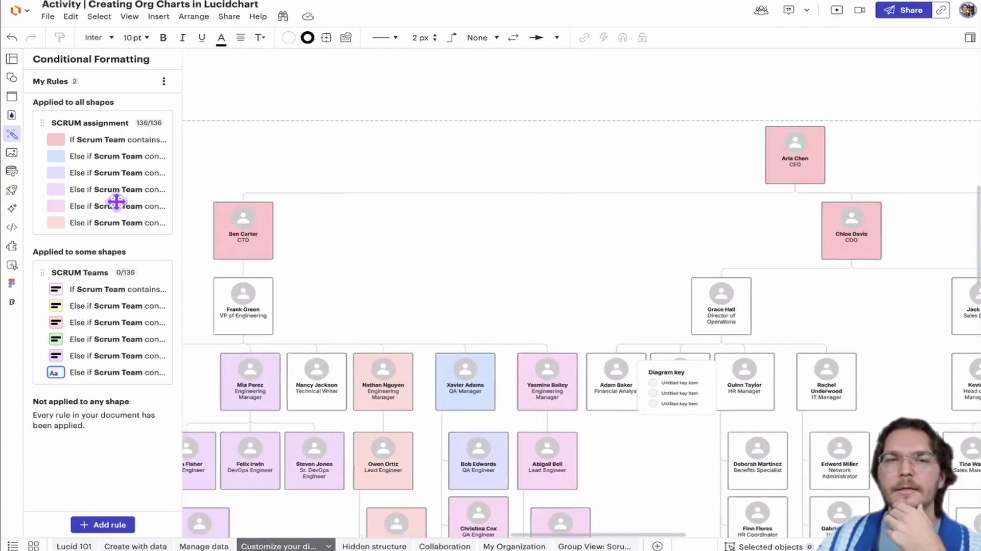
Bring back the shape libraries and draw an arrow line from the CTO's shape to the COO's shape
click(11, 78)
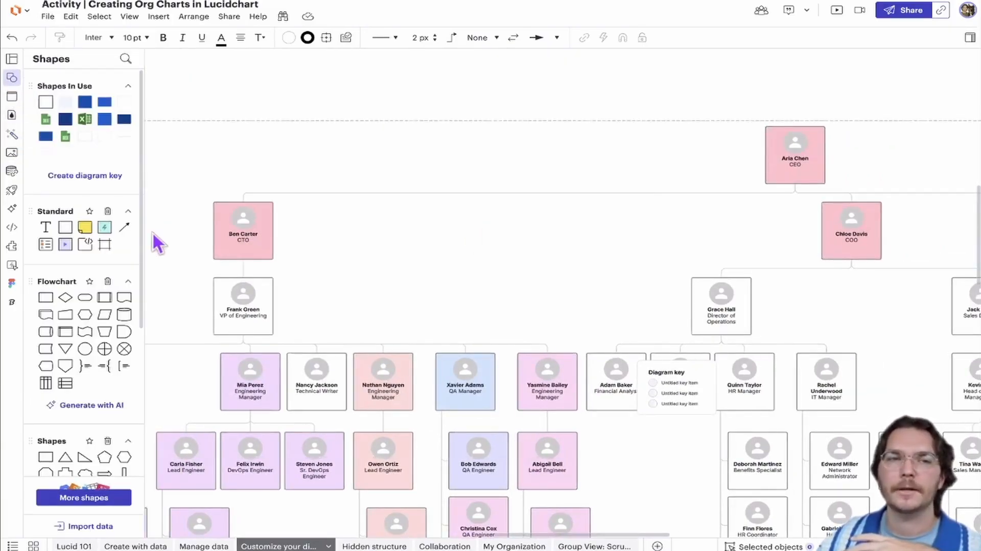
drag(273, 232, 833, 230)
click(512, 287)
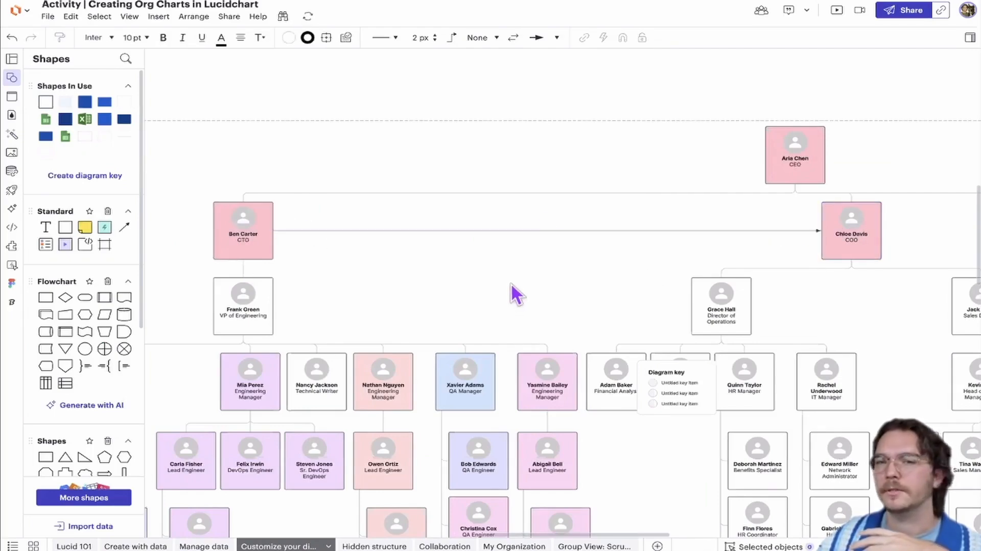
Delete the arrow line between the CTO's and COO's shapes
scroll(513, 277, up, 1)
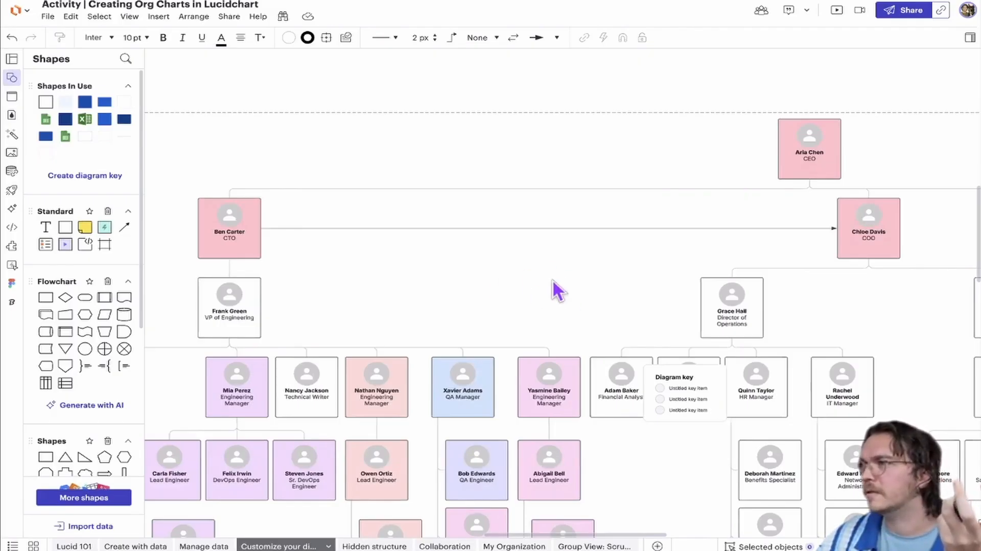
click(520, 228)
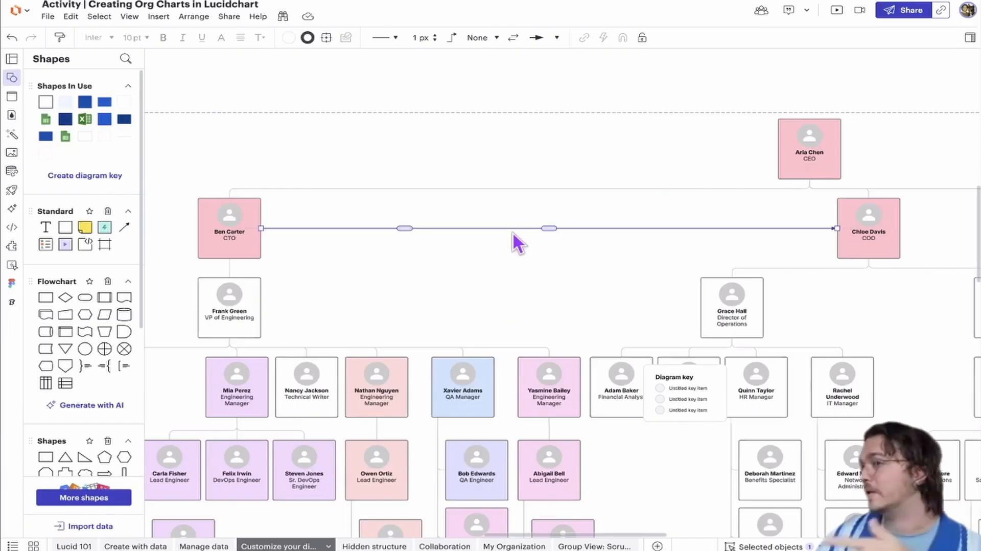
key(Delete)
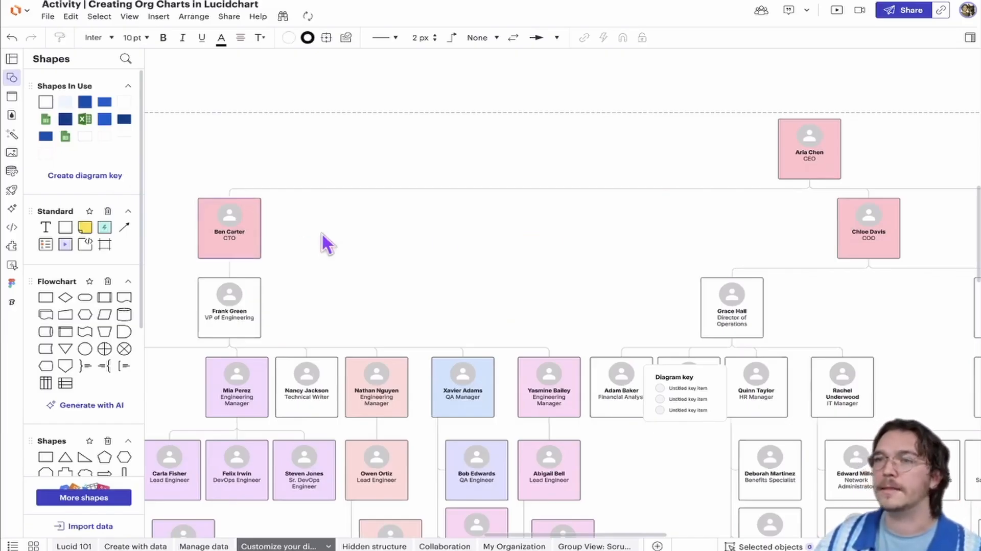
Try adding a new employee shape beside the CEO in the org chart, and delete that shape again
drag(385, 232, 664, 221)
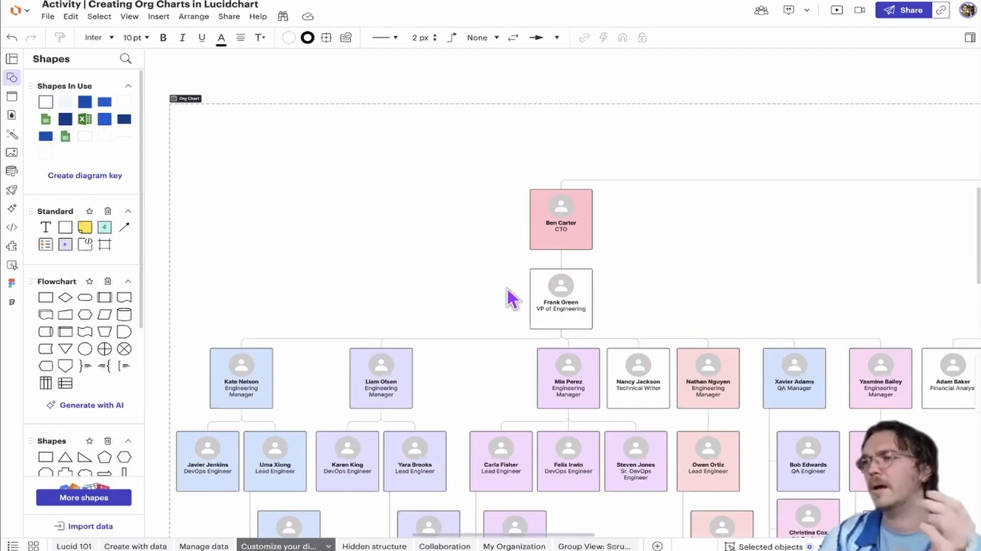
drag(650, 272, 267, 369)
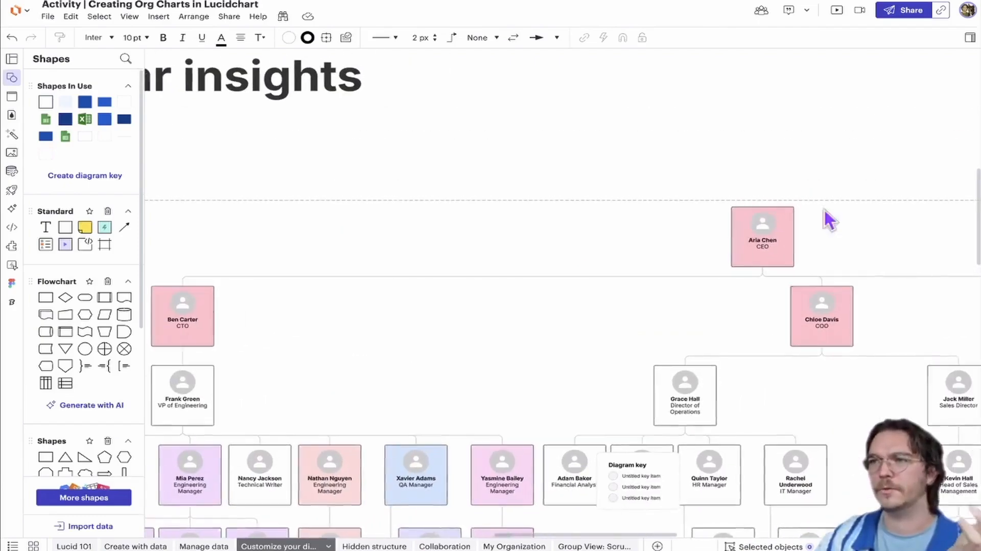
click(730, 236)
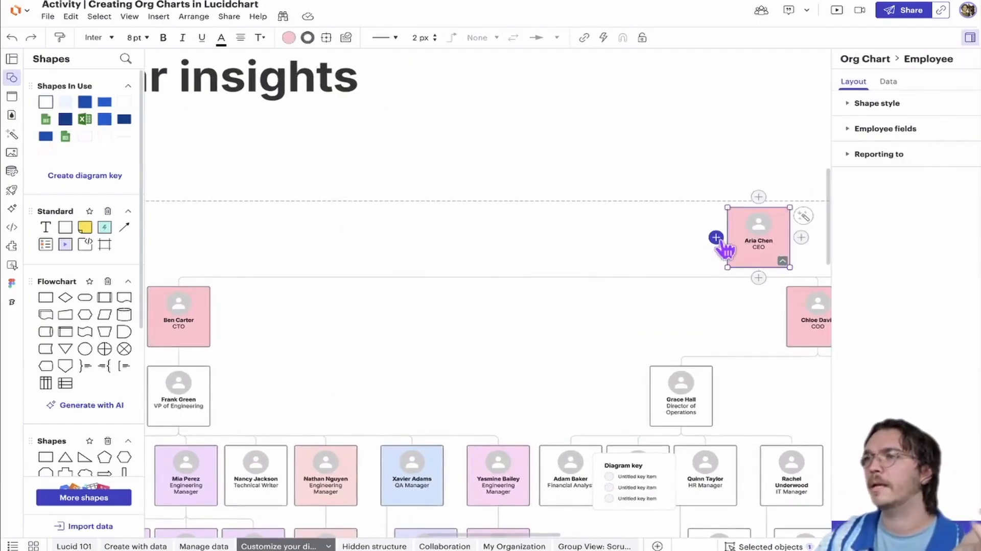
click(716, 237)
drag(704, 237, 675, 248)
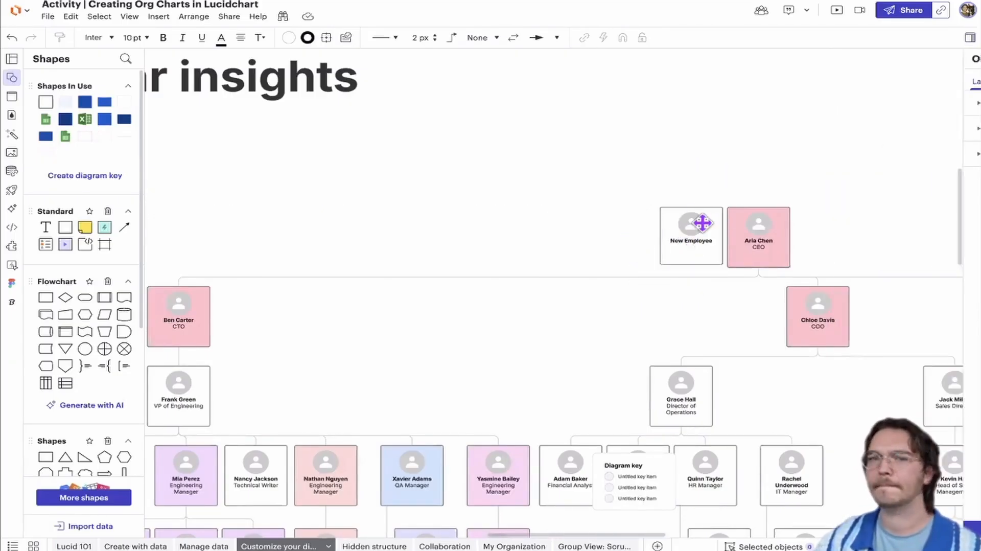
key(Delete)
Delete the diagram key that overlaps the employees reporting to the Director of Operations
scroll(425, 214, right, 5)
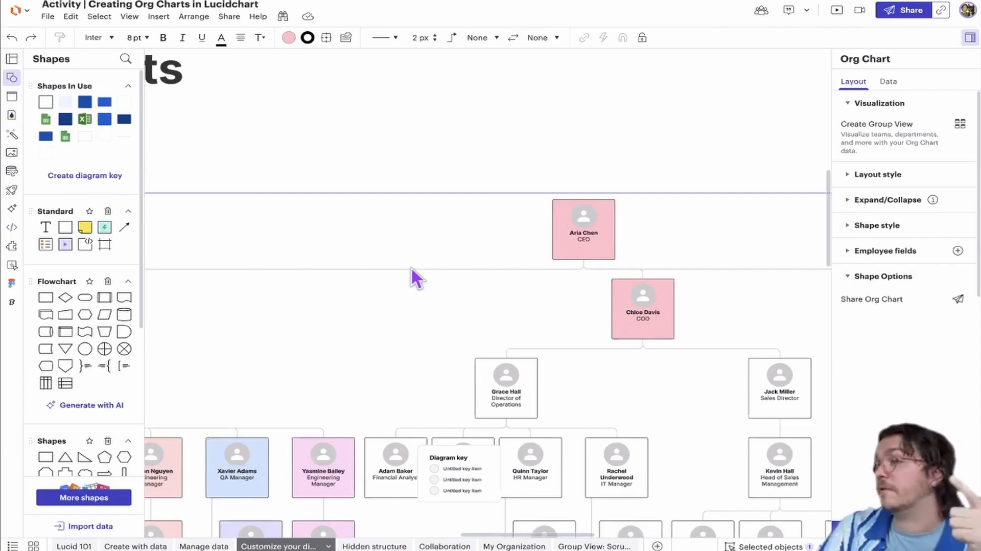
scroll(416, 271, down, 5)
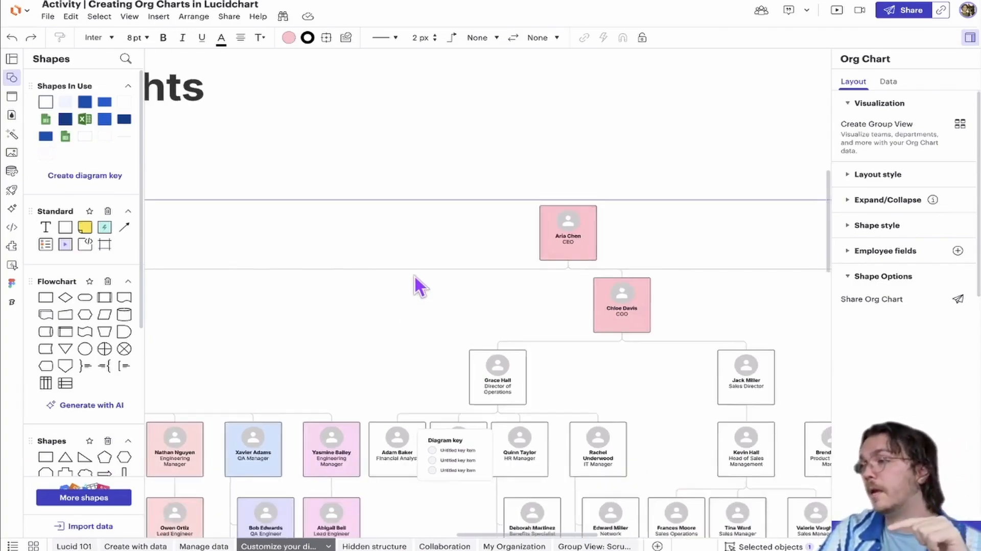
scroll(481, 263, up, 5)
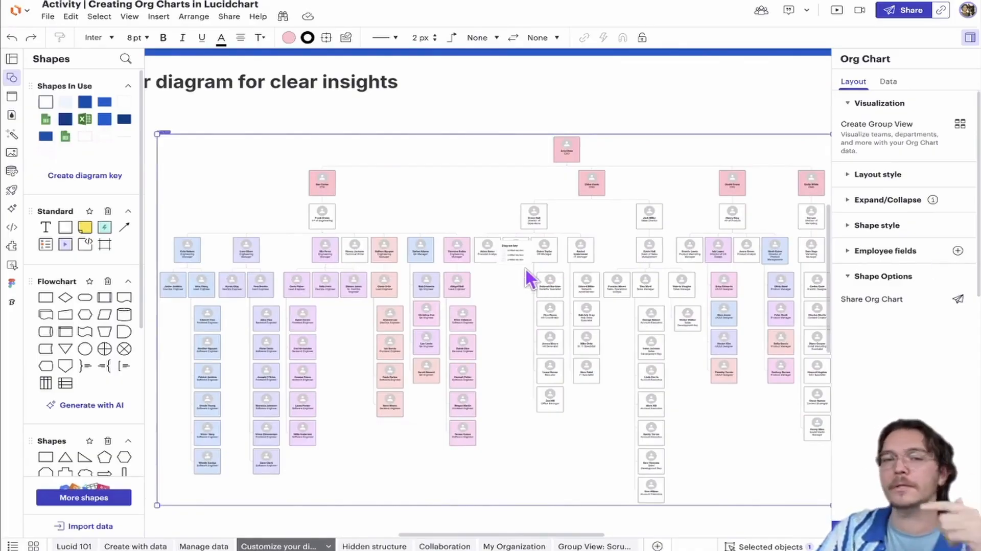
scroll(530, 280, up, 5)
scroll(547, 294, up, 3)
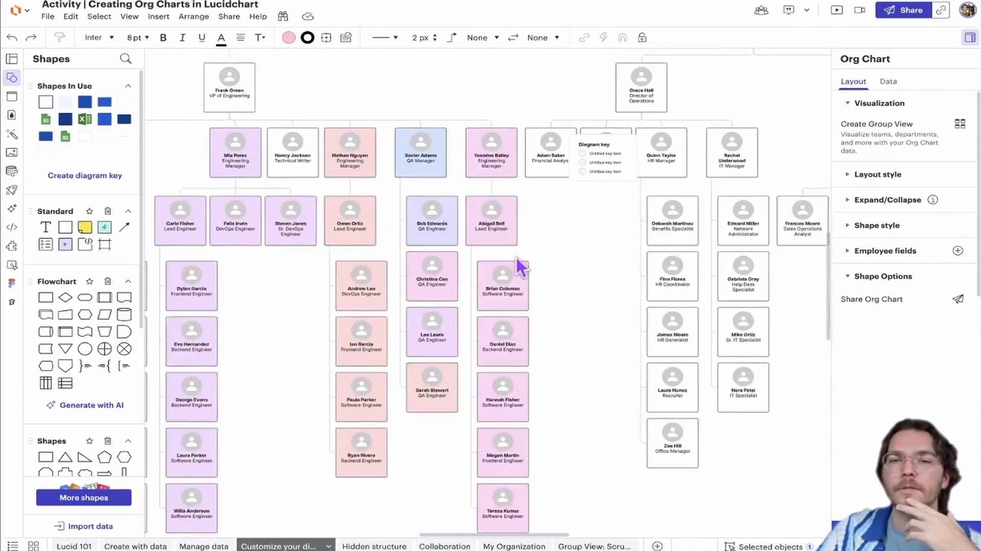
click(609, 152)
key(Delete)
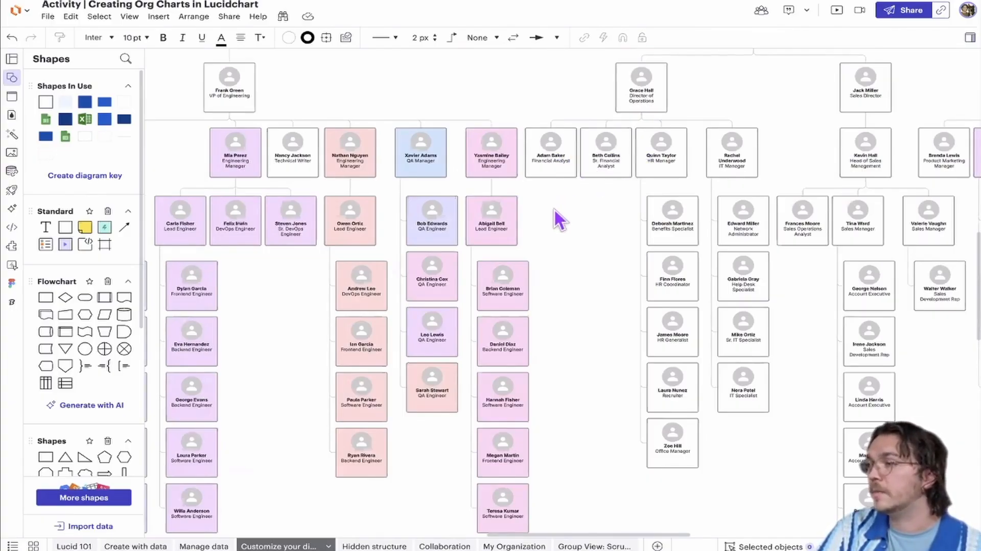
Inspect the pink scrum team's Lead Engineer and the engineers below, and return to the overall org chart
click(505, 214)
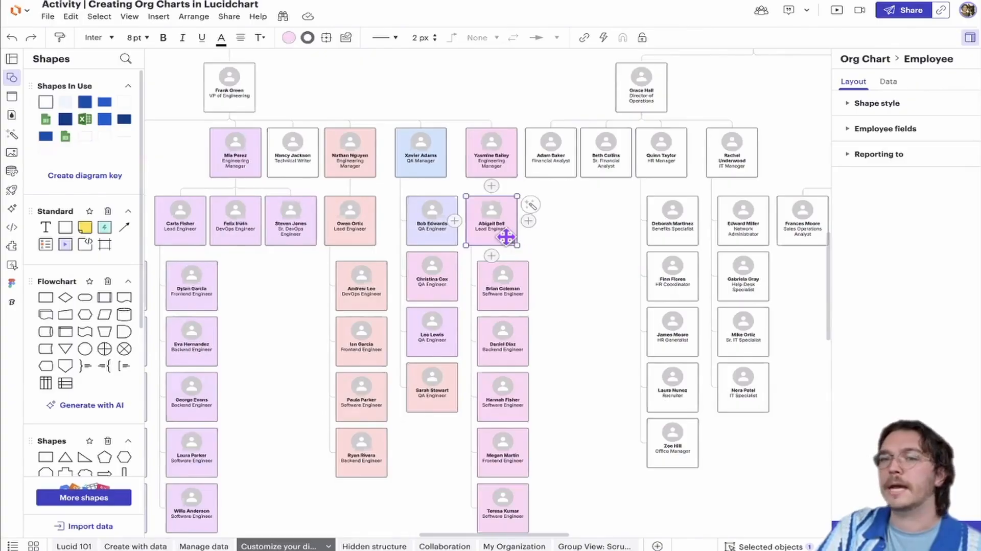
scroll(554, 232, down, 1)
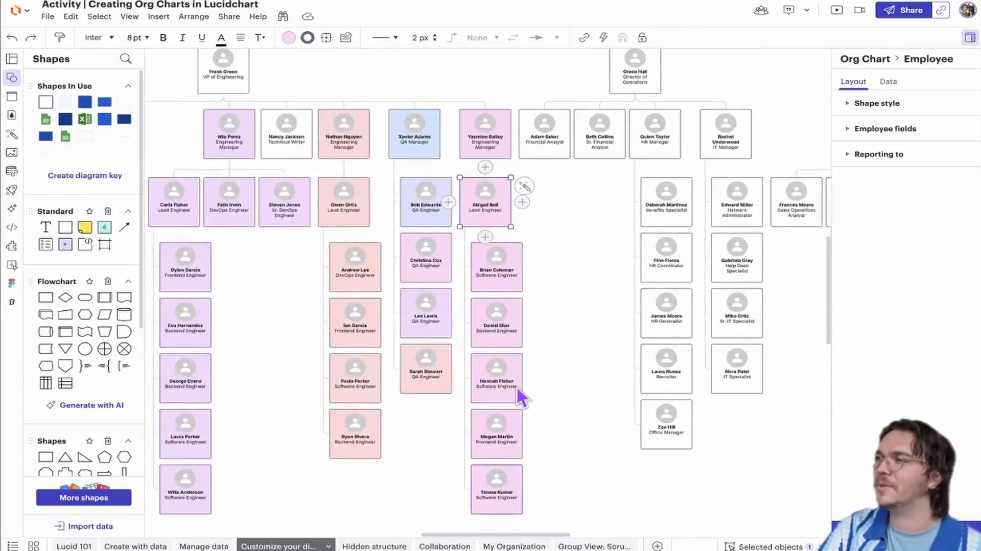
click(584, 319)
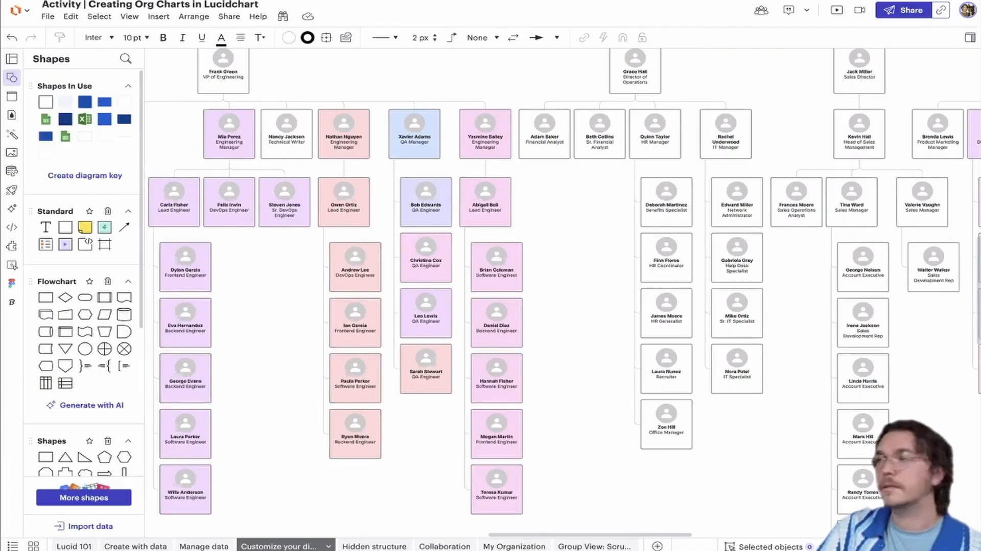
scroll(601, 275, down, 5)
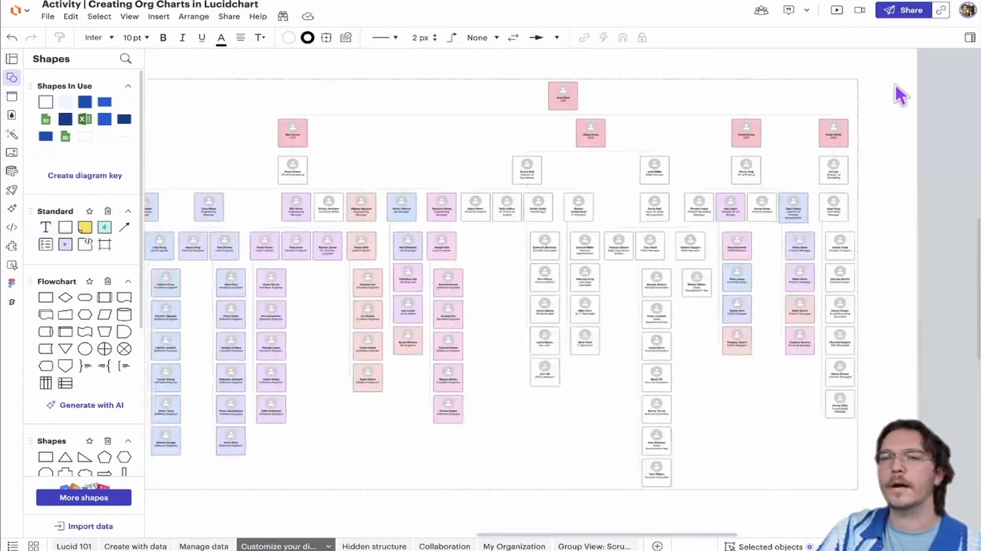
Open the org chart's contextual settings and review its visualization and layout style options
click(970, 38)
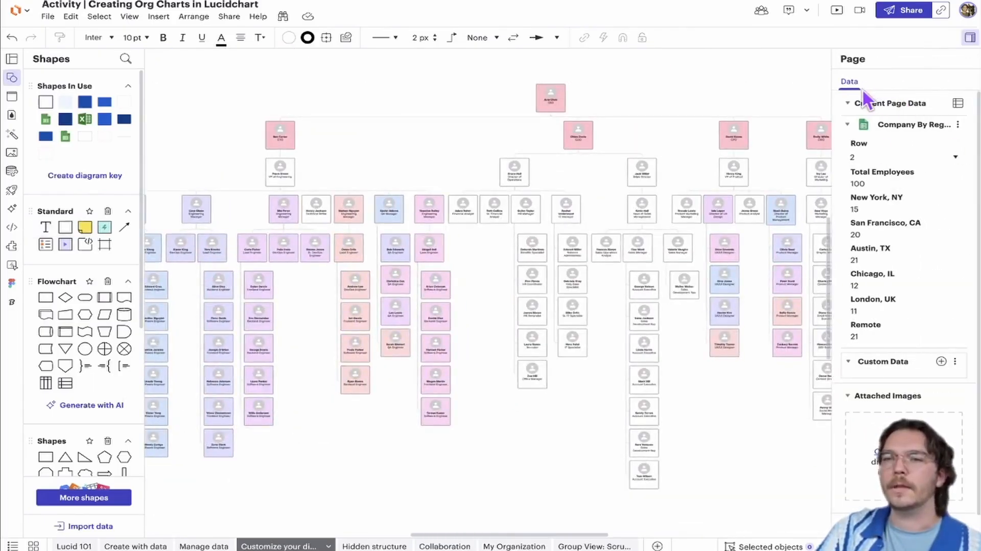
click(805, 127)
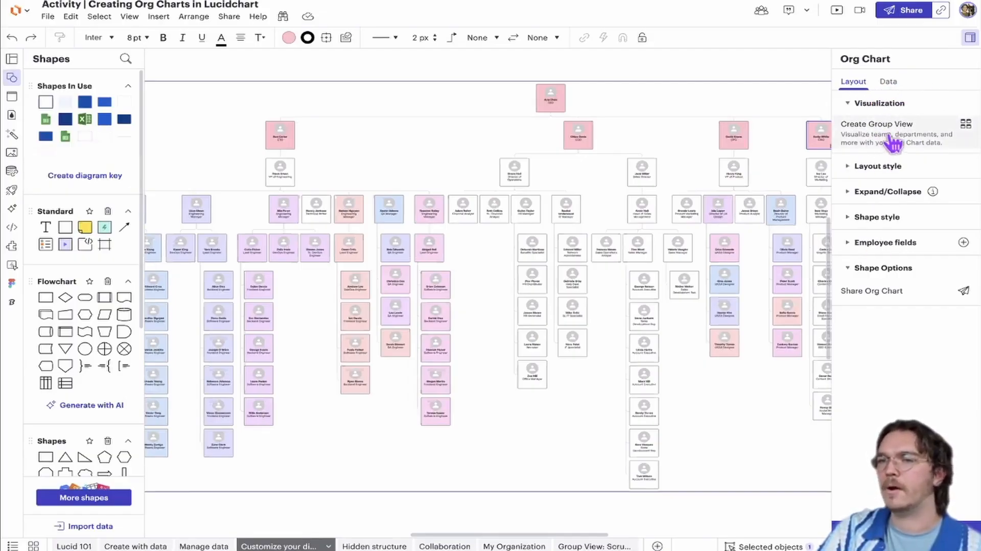
click(895, 168)
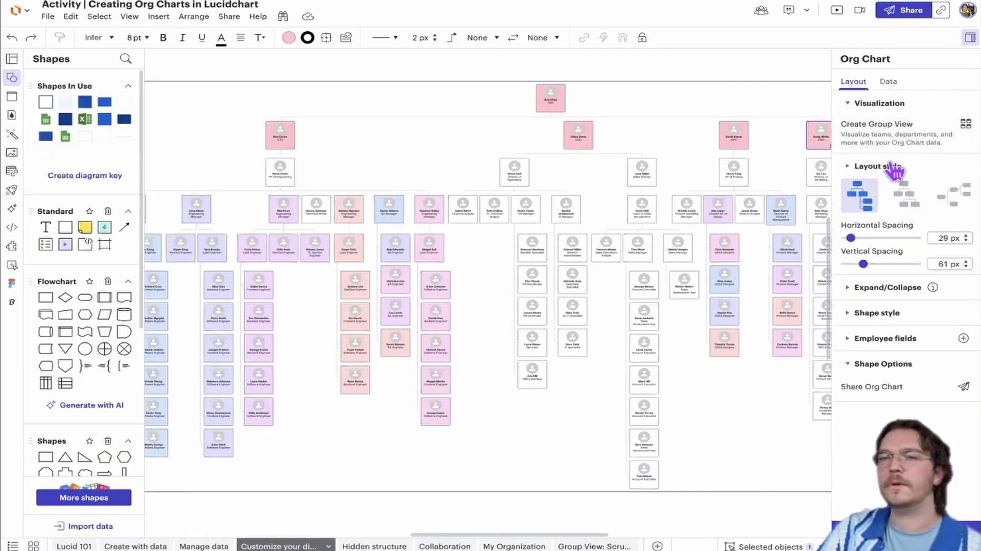
click(892, 167)
click(862, 107)
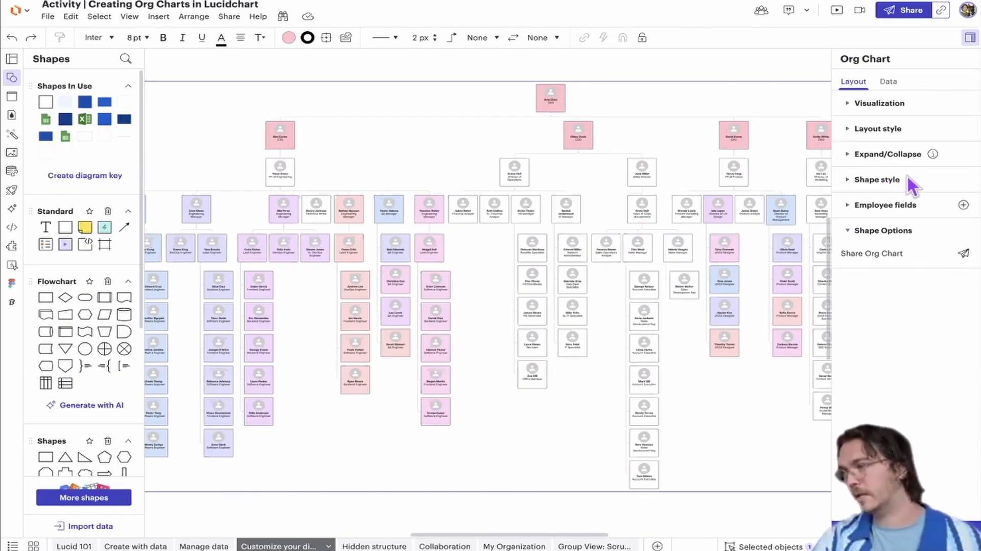
click(853, 128)
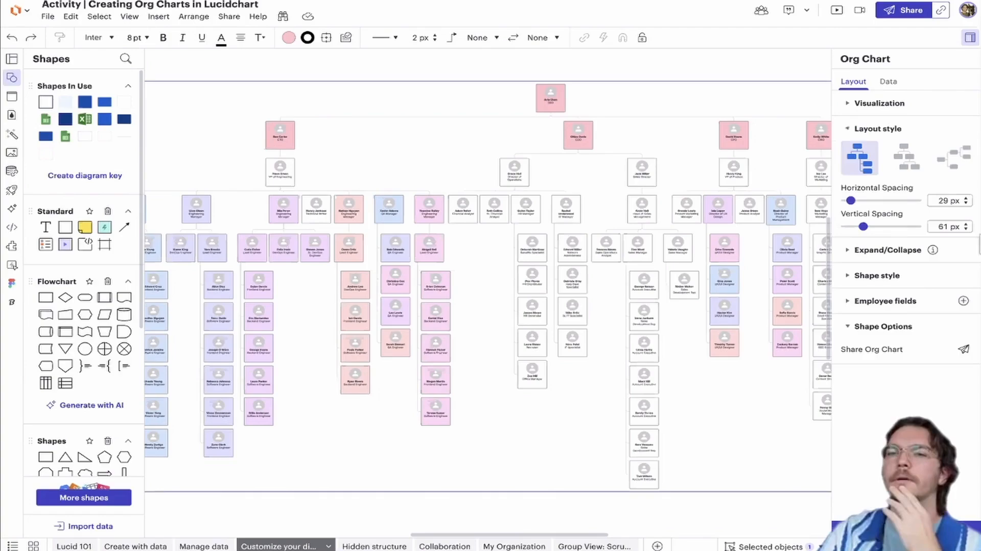
click(851, 130)
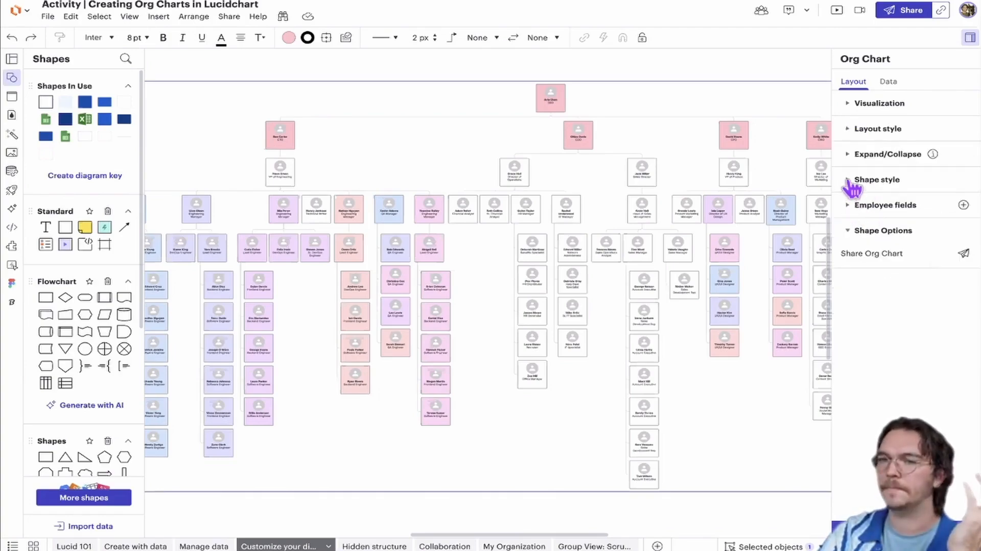
Collapse the org chart to show only Level 3, and expand it back to All Levels
click(849, 155)
click(953, 190)
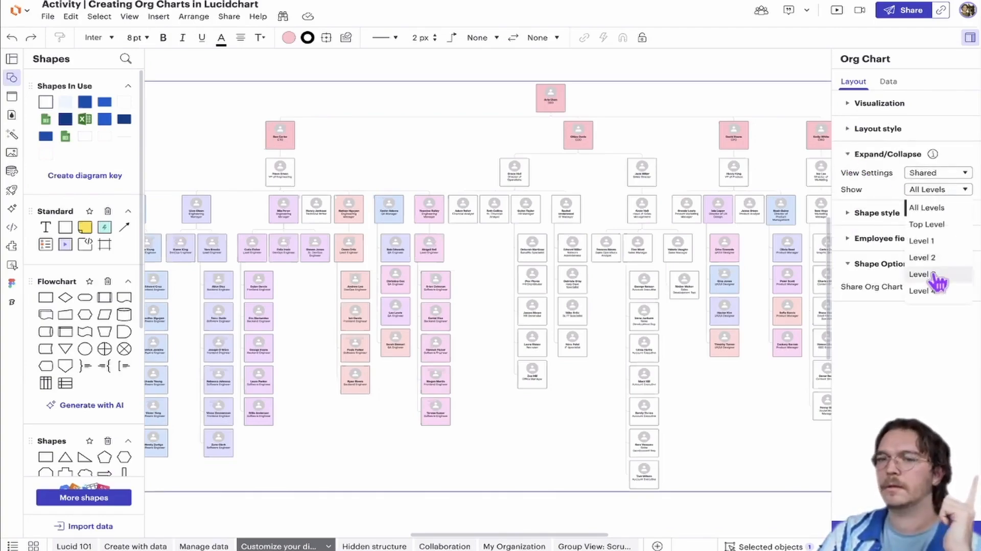
click(925, 271)
drag(376, 198, 633, 210)
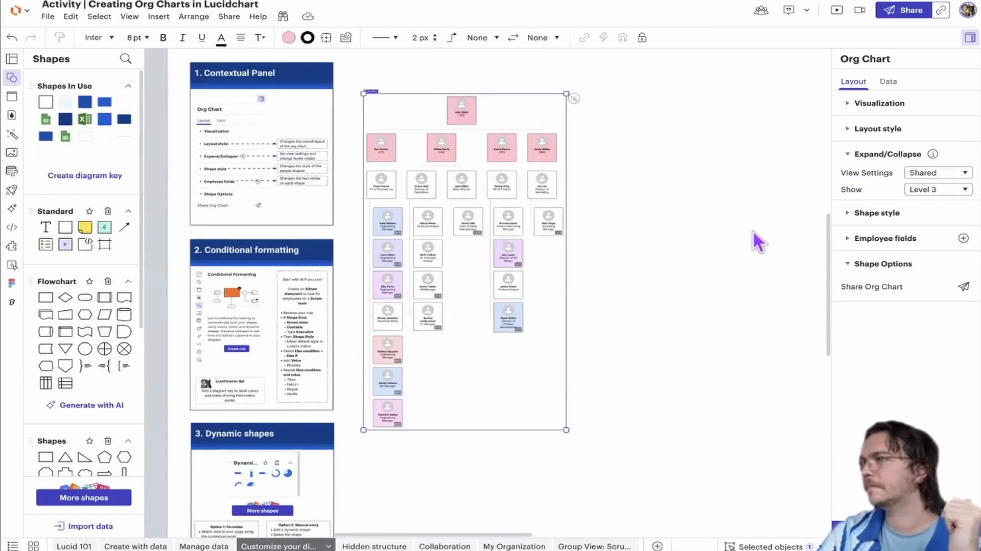
scroll(697, 240, down, 1)
scroll(696, 241, left, 1)
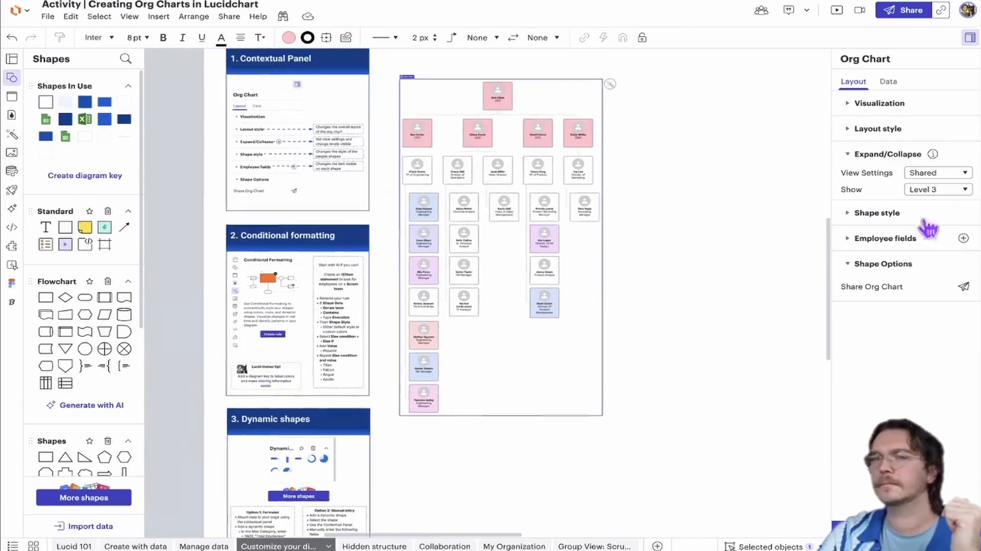
click(919, 190)
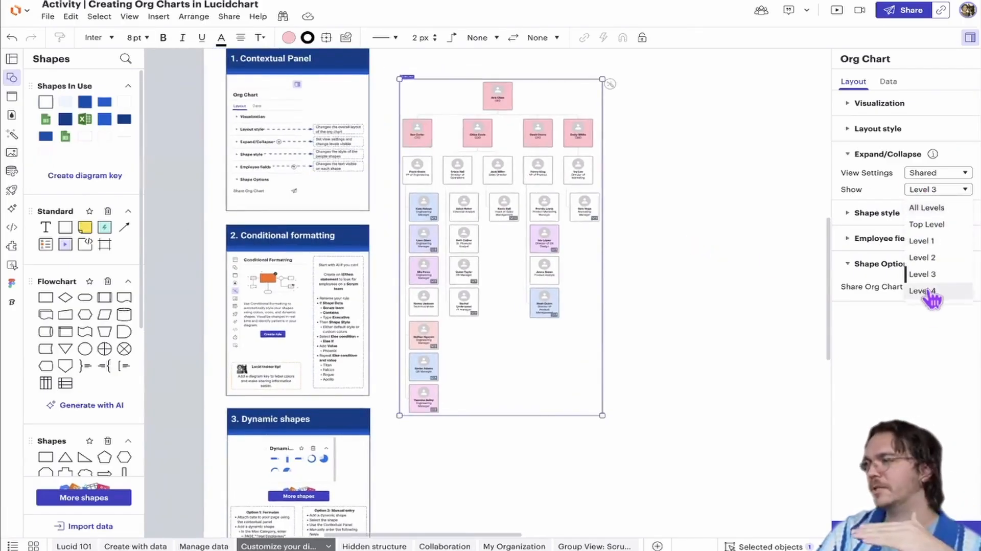
click(932, 209)
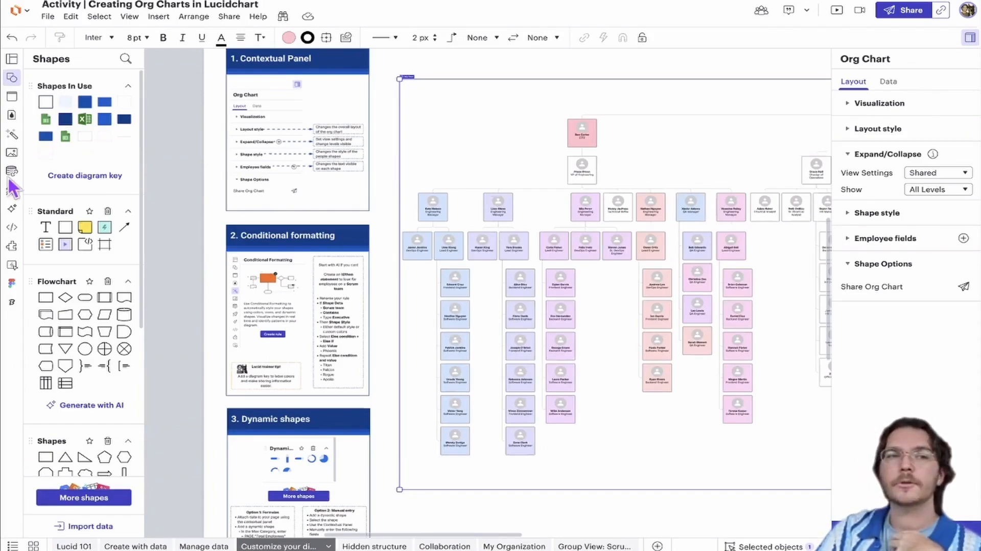
Open the org chart data import, review the employee table file types, and close it without importing
click(85, 526)
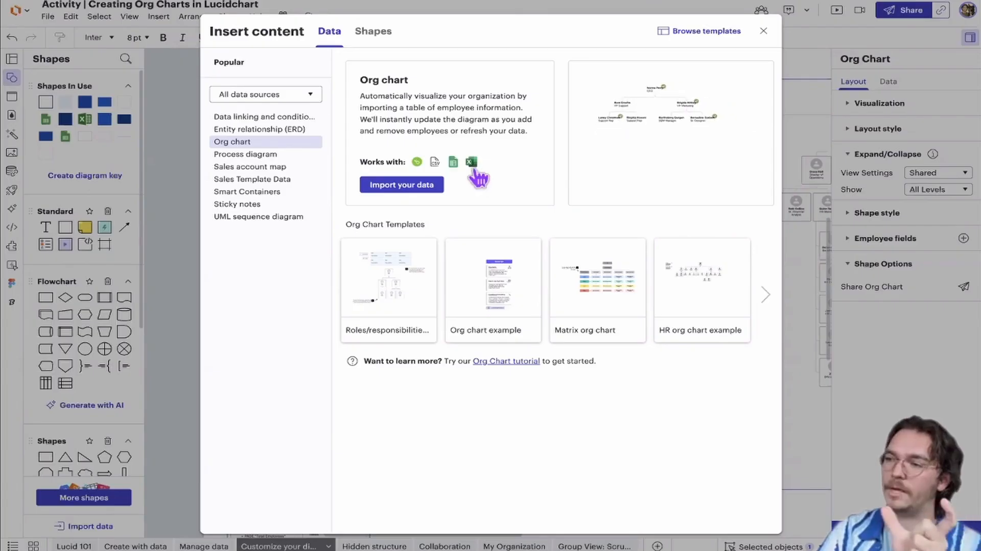
click(429, 186)
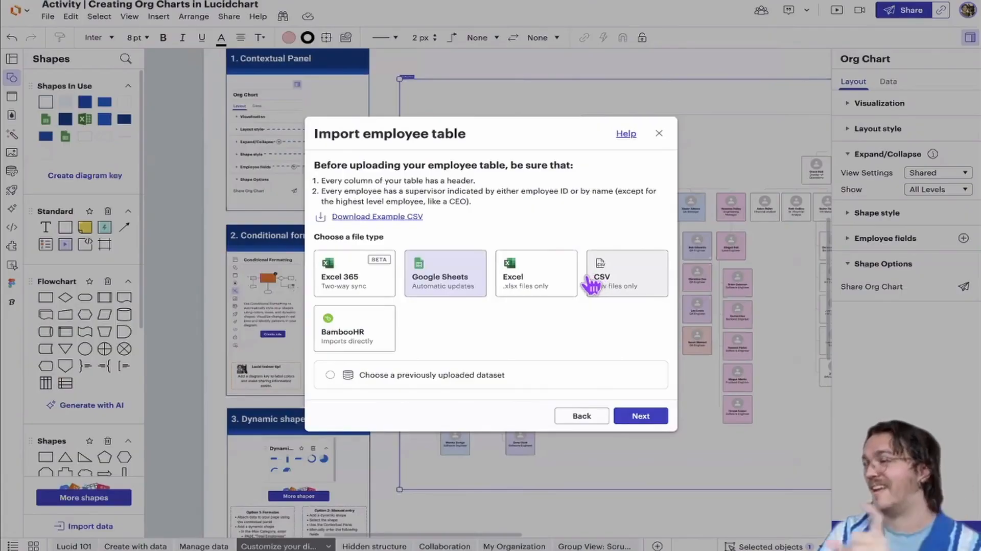
click(659, 133)
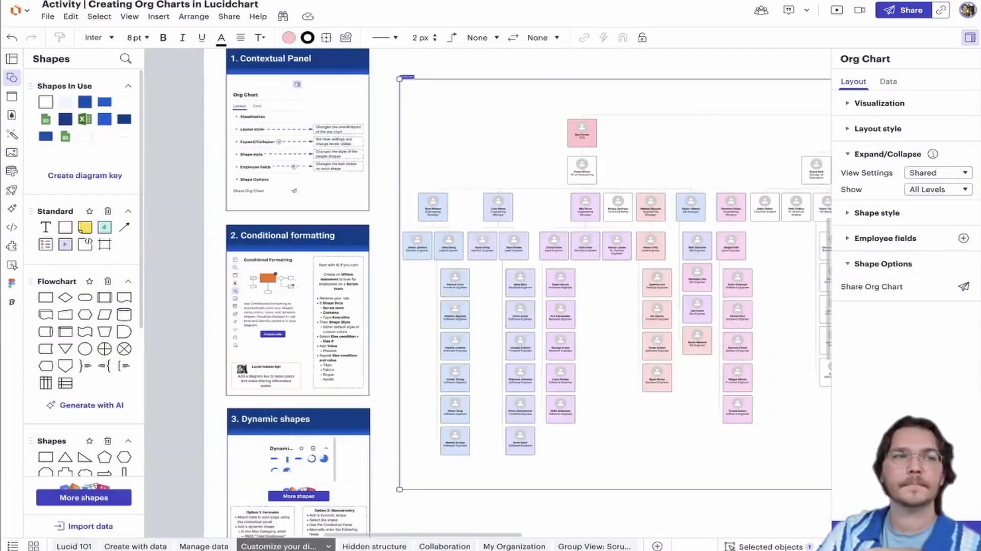
scroll(460, 255, down, 2)
scroll(416, 261, down, 1)
scroll(416, 261, right, 3)
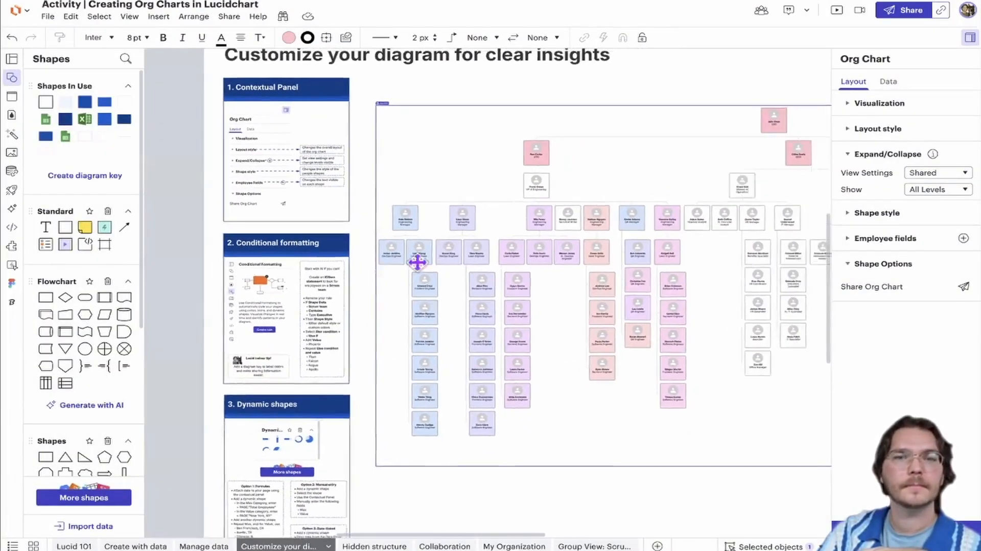
scroll(414, 278, up, 1)
click(536, 145)
scroll(466, 180, right, 2)
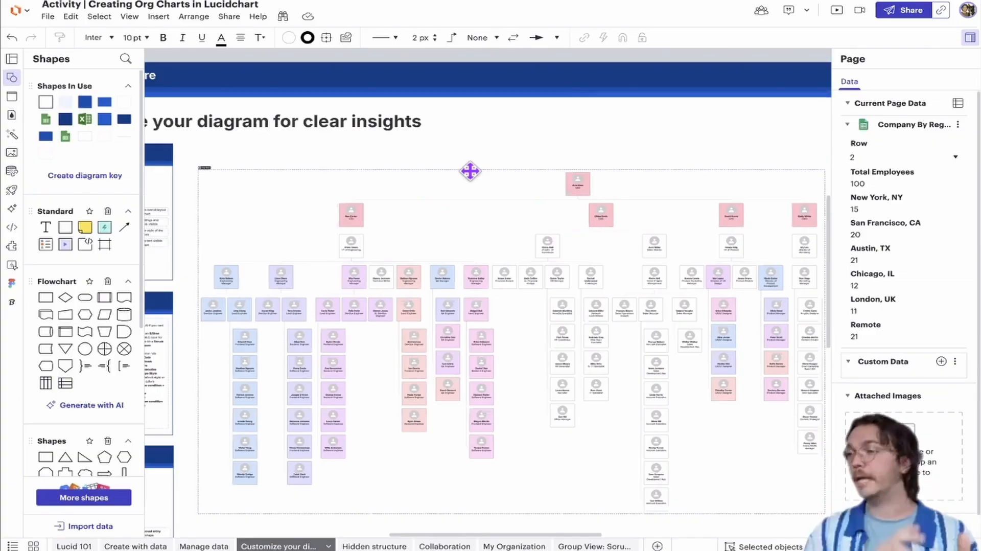
click(466, 164)
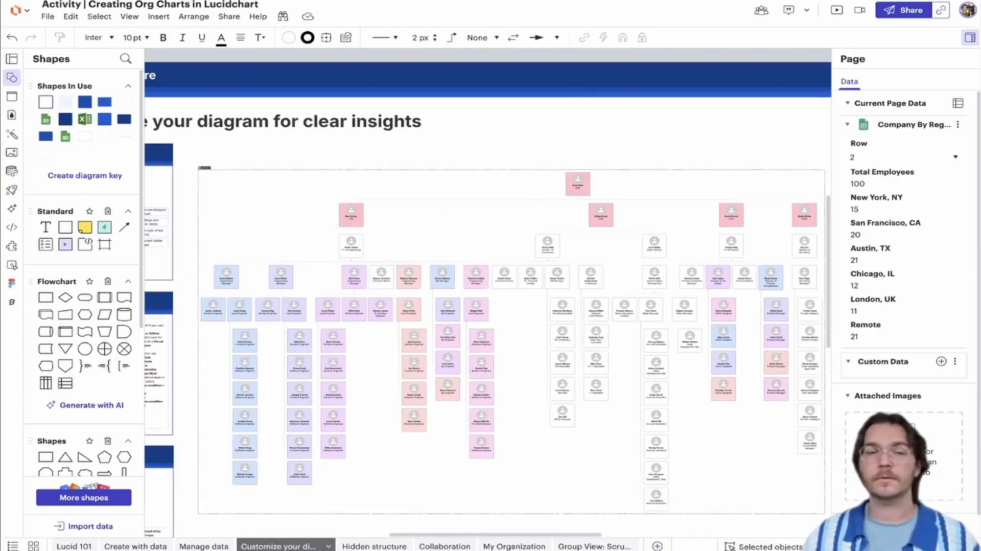
Duplicate the Customize your diagram page and select the org chart on the copy
right_click(268, 547)
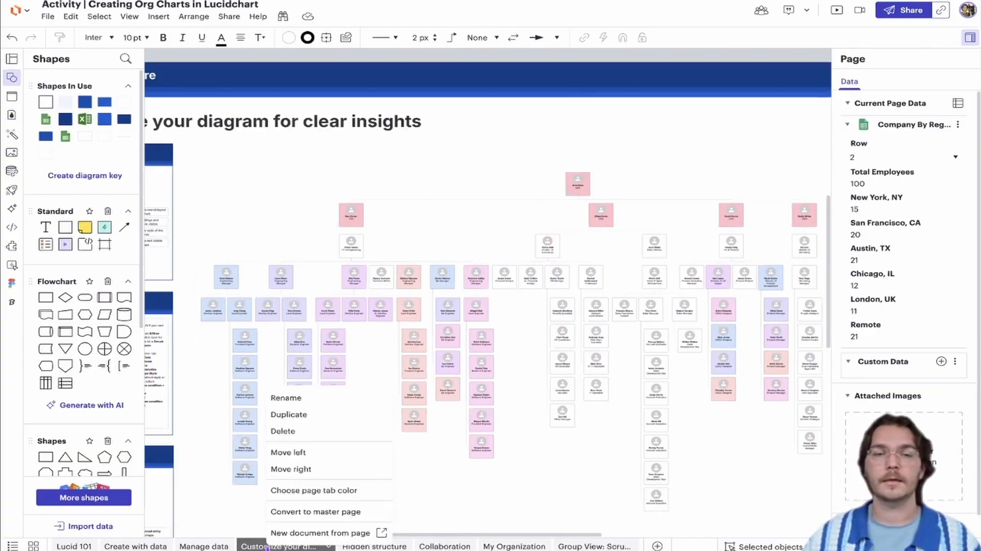
click(306, 415)
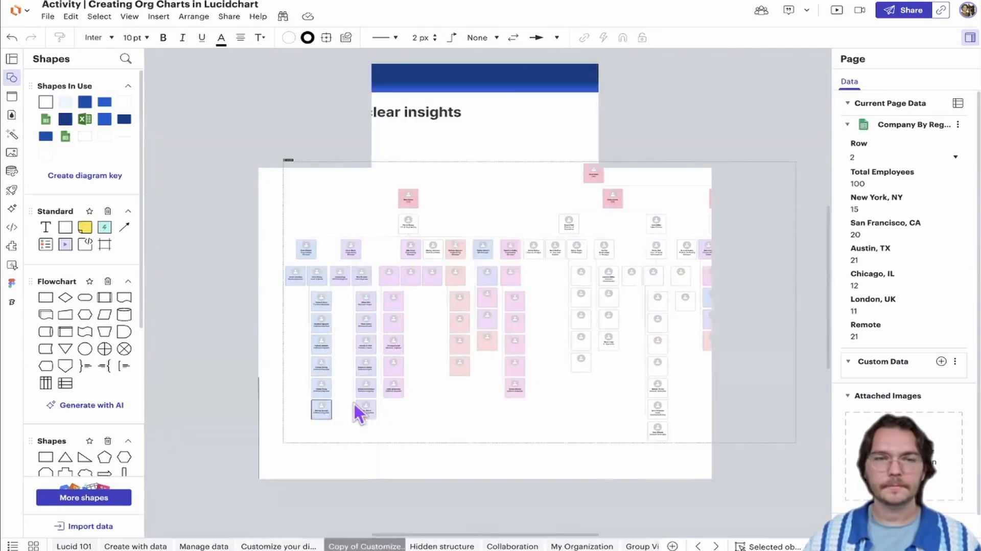
click(468, 164)
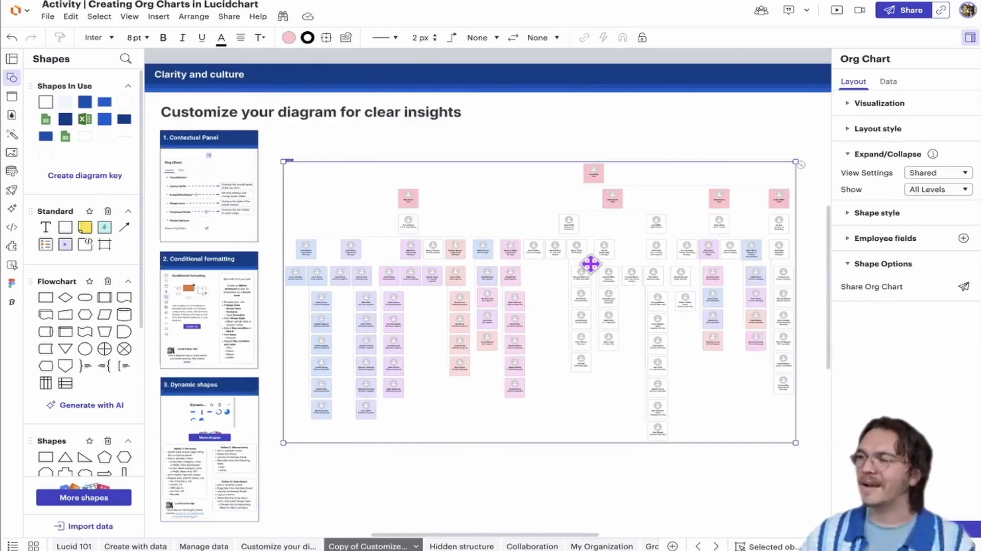
Delete the duplicate of the Customize your diagram page
right_click(367, 546)
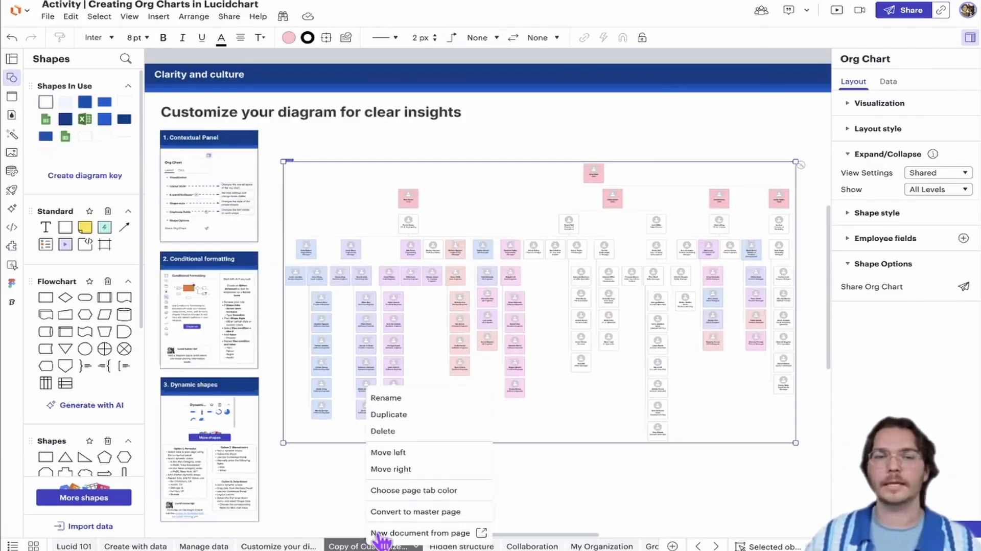
click(404, 433)
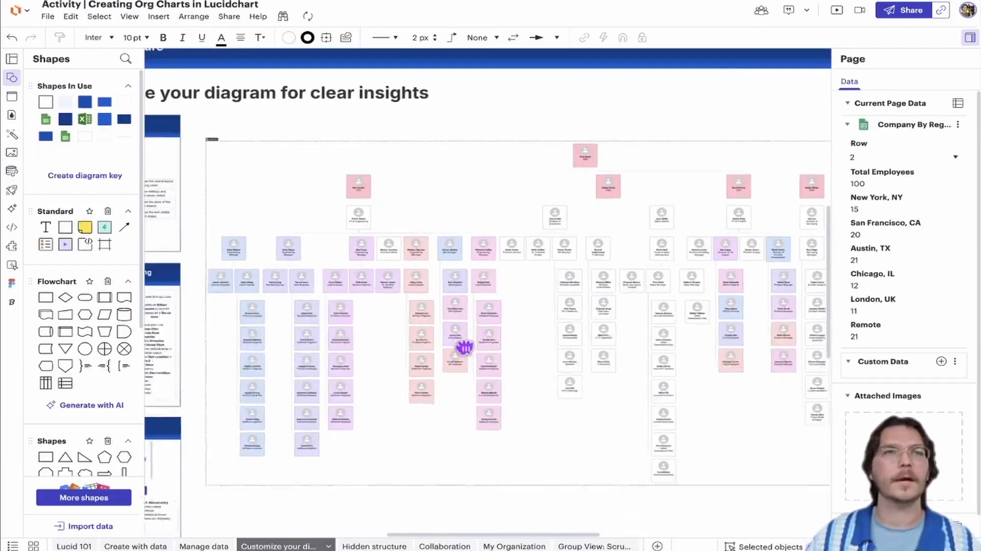
scroll(464, 348, down, 1)
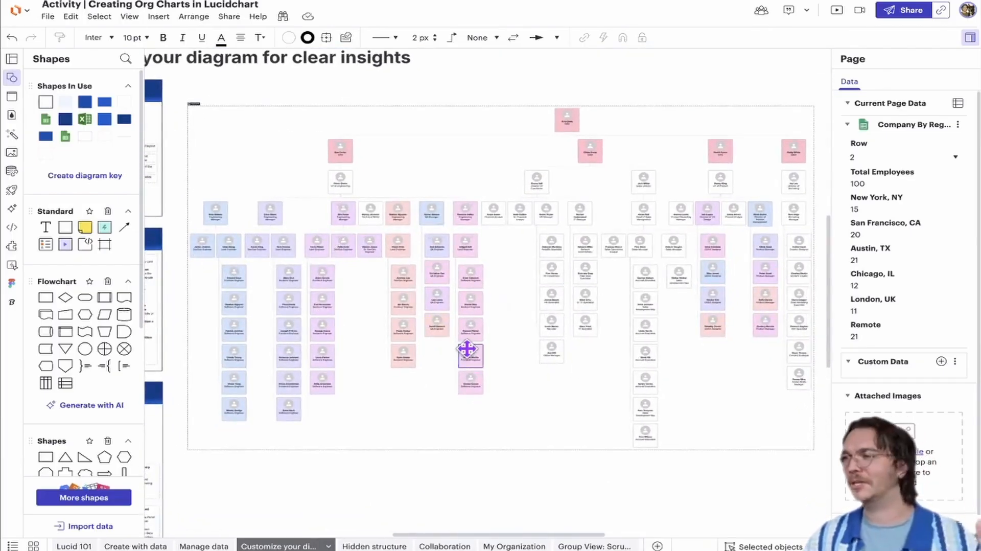